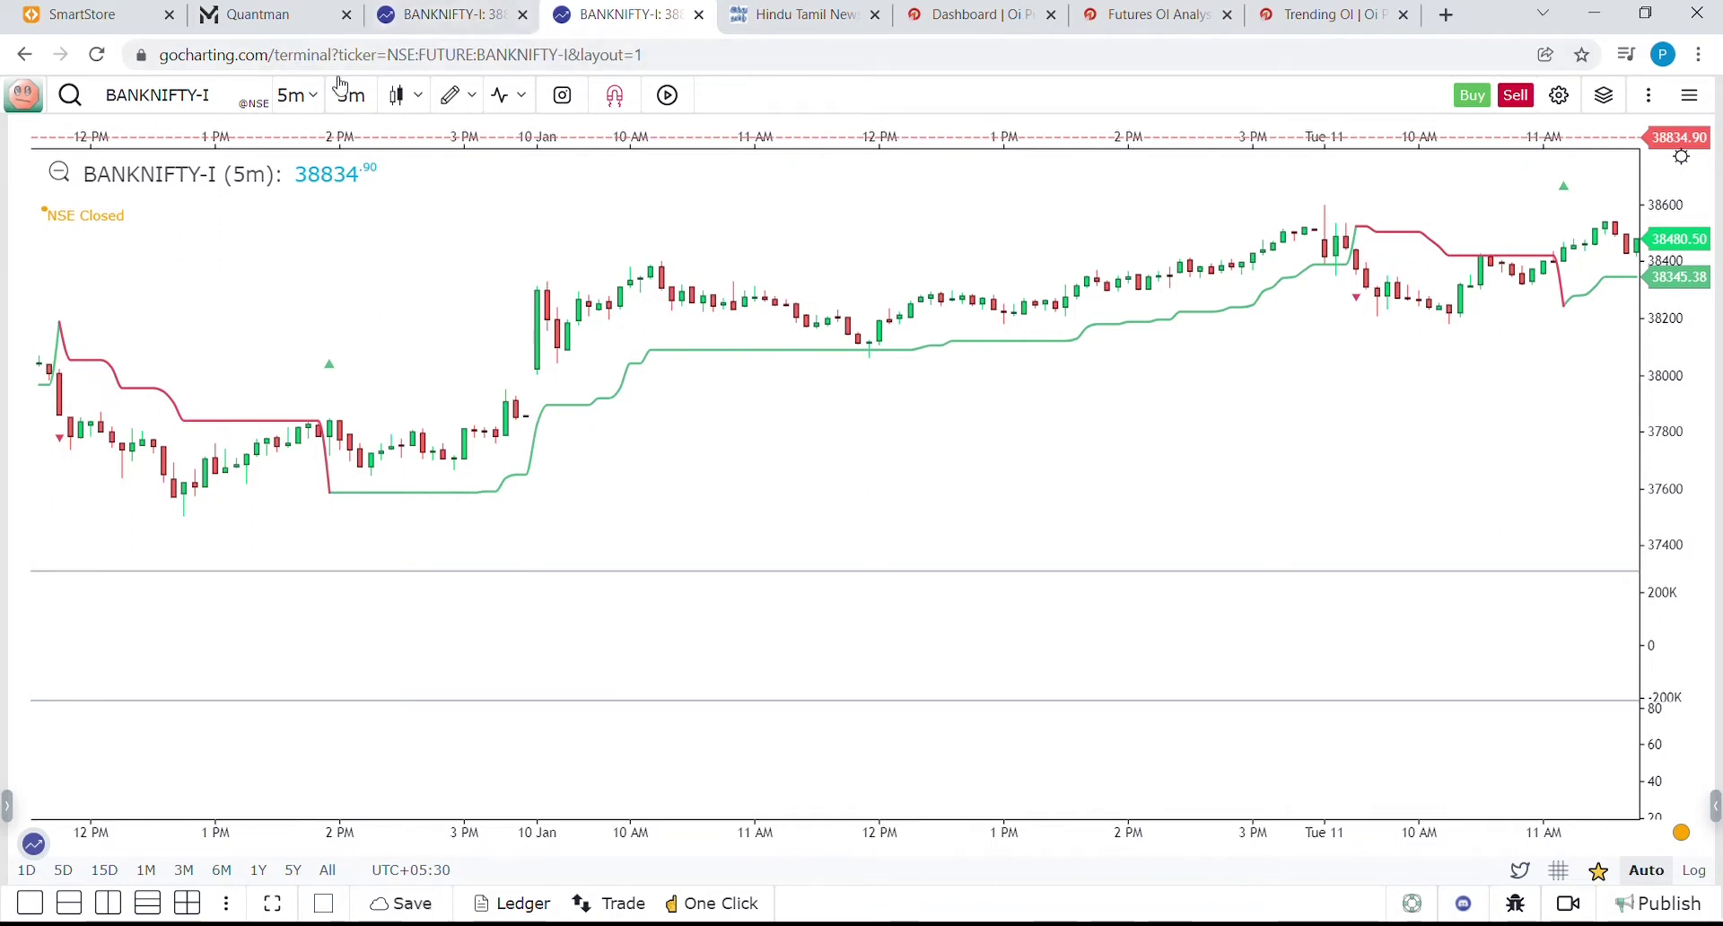
- Set the BANKNIFTY-I chart interval to 30 minutes
{"action": "left_click", "coordinate": [296, 95]}
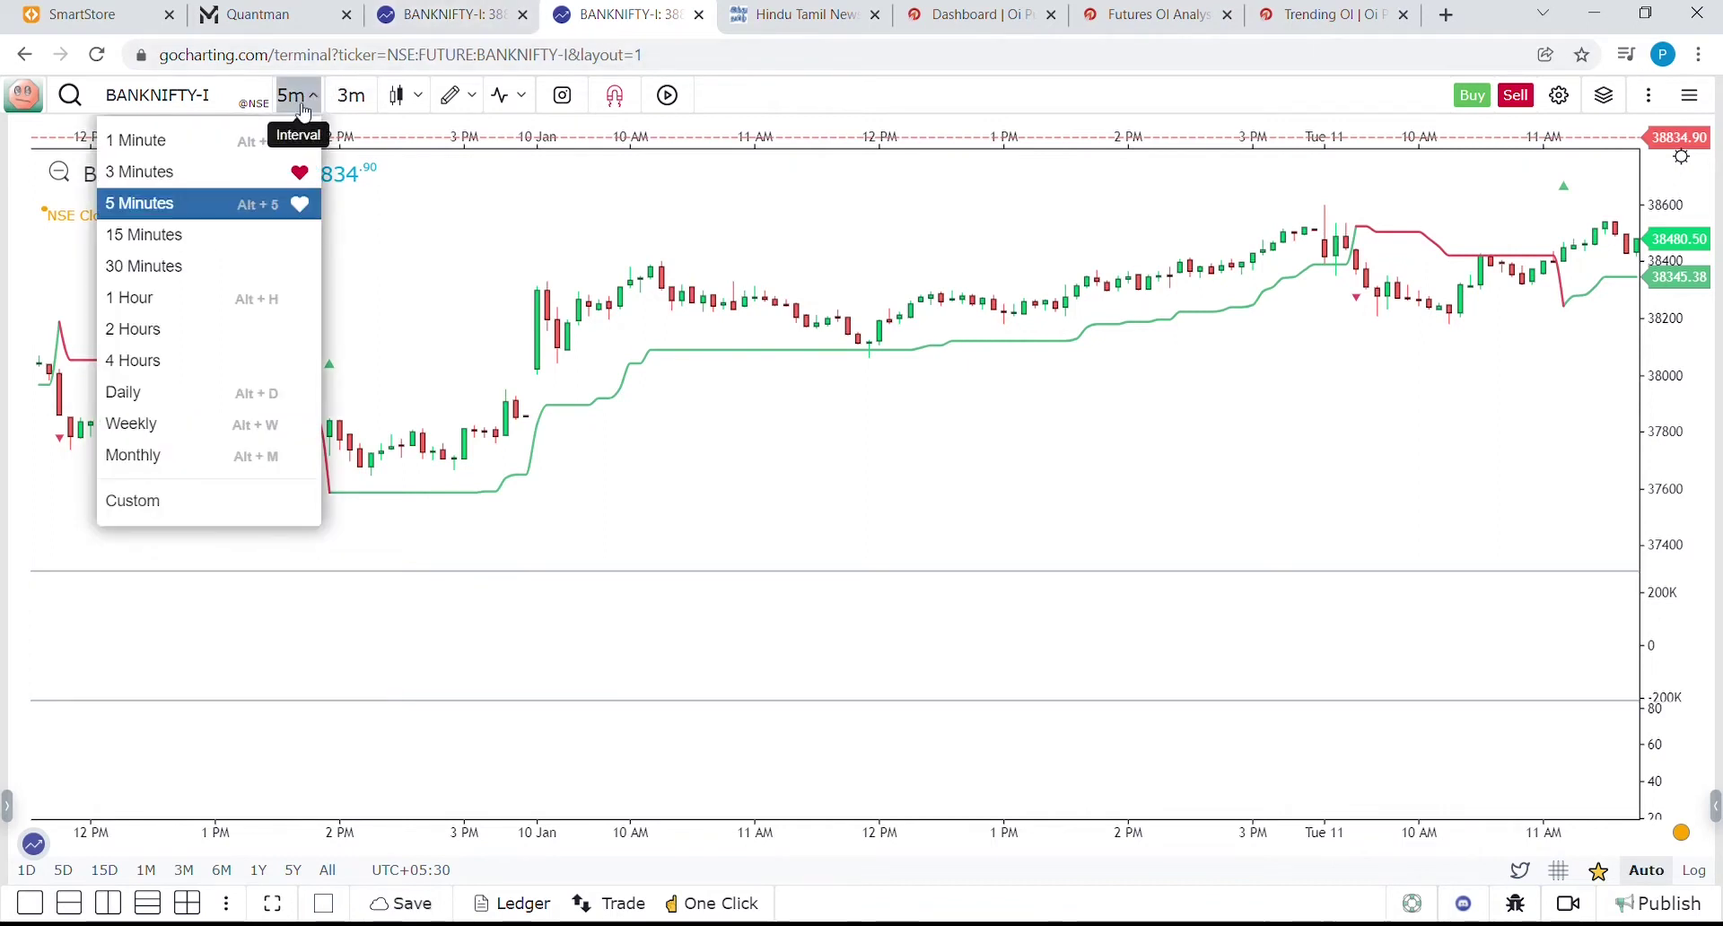
{"action": "left_click", "coordinate": [173, 274]}
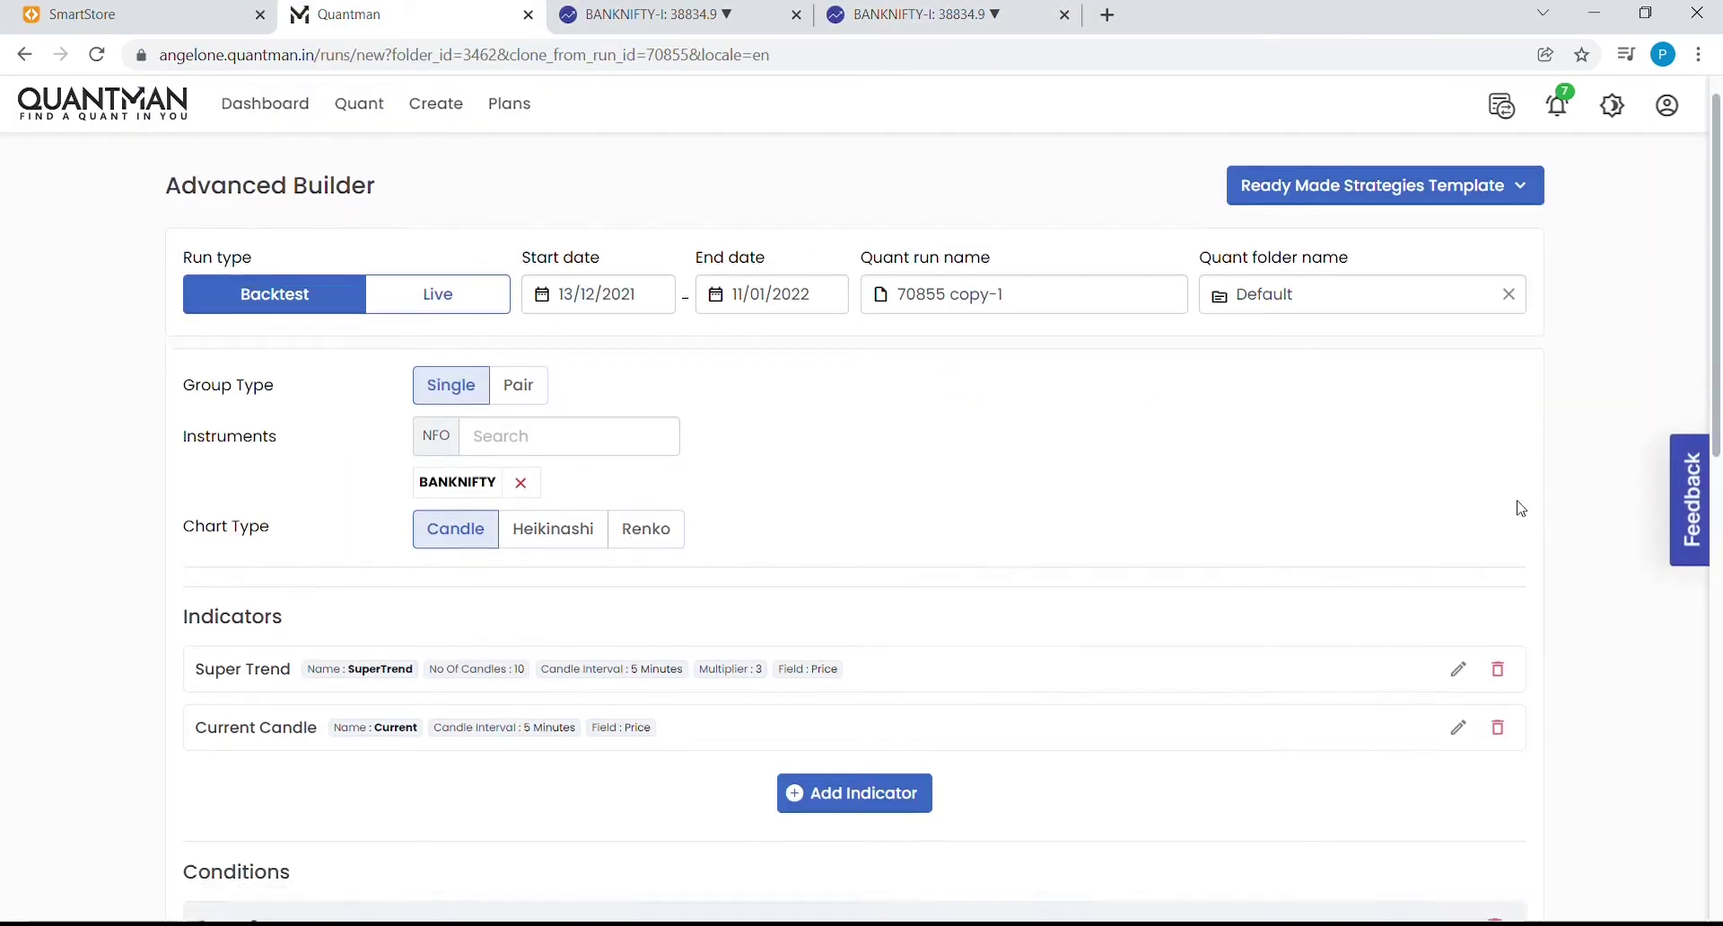
- In Quantman, add a superTrend indicator named superTrend30 with a 30-minute candle interval to the cloned strategy
{"action": "scroll", "coordinate": [923, 453], "scroll_direction": "down", "scroll_amount": 3}
{"action": "left_click", "coordinate": [835, 492]}
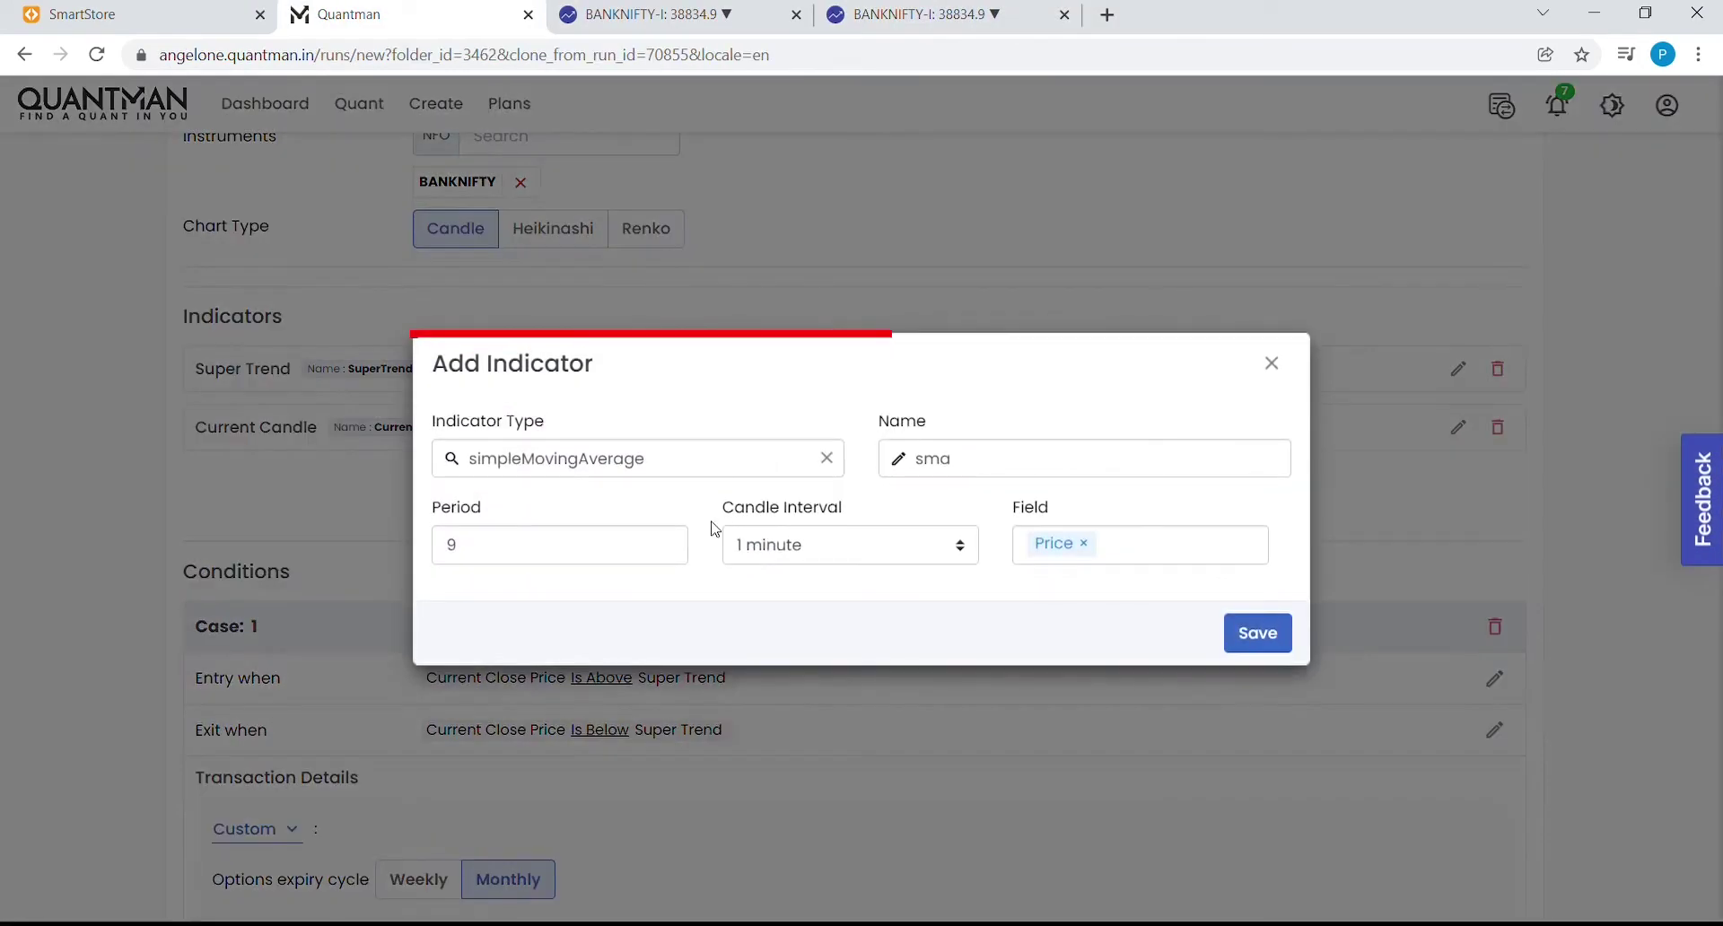
{"action": "left_click", "coordinate": [827, 458]}
{"action": "left_click", "coordinate": [762, 462]}
{"action": "type", "text": "su"}
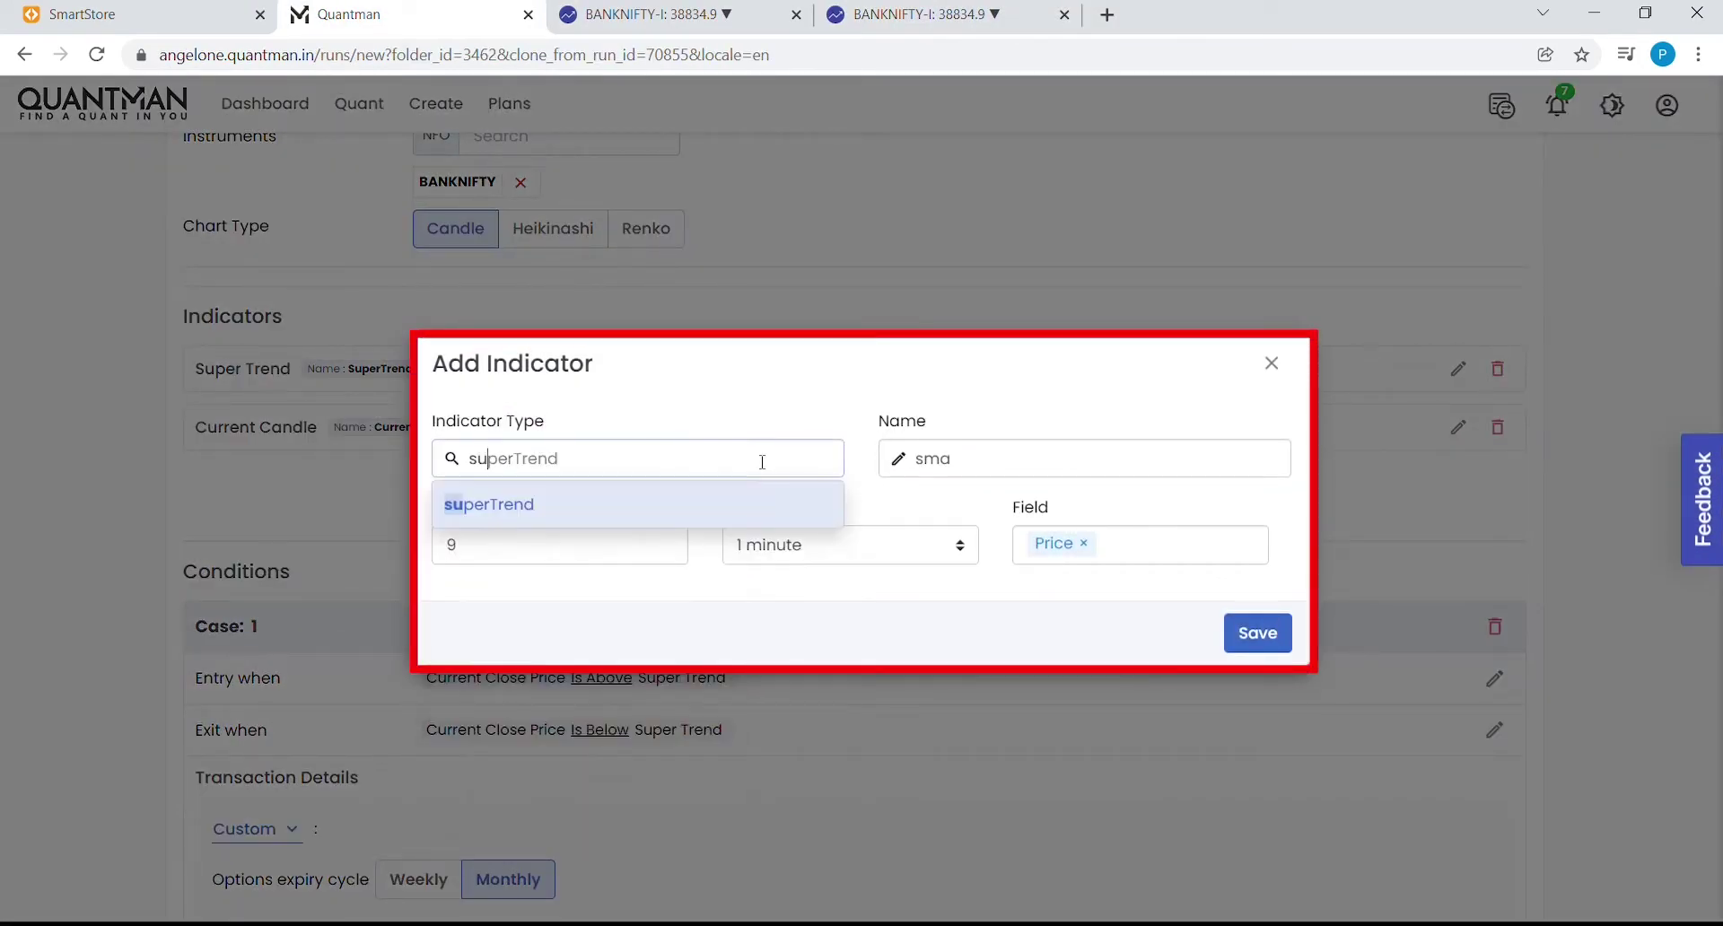
{"action": "left_click", "coordinate": [536, 508]}
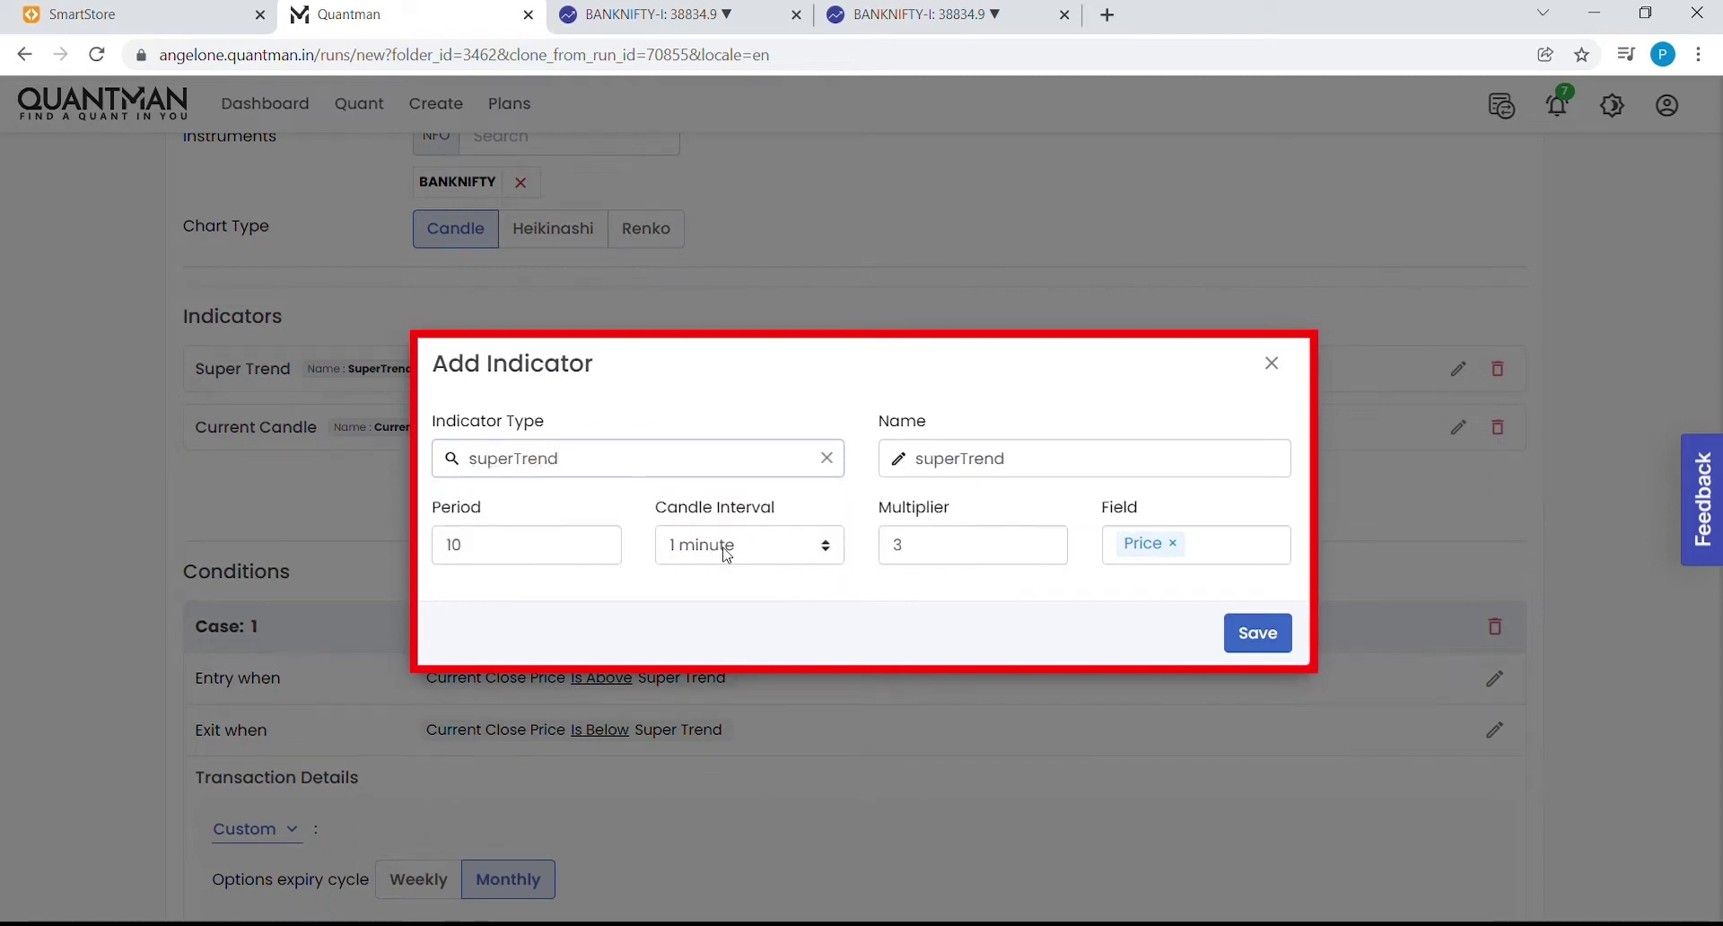
{"action": "left_click", "coordinate": [720, 686]}
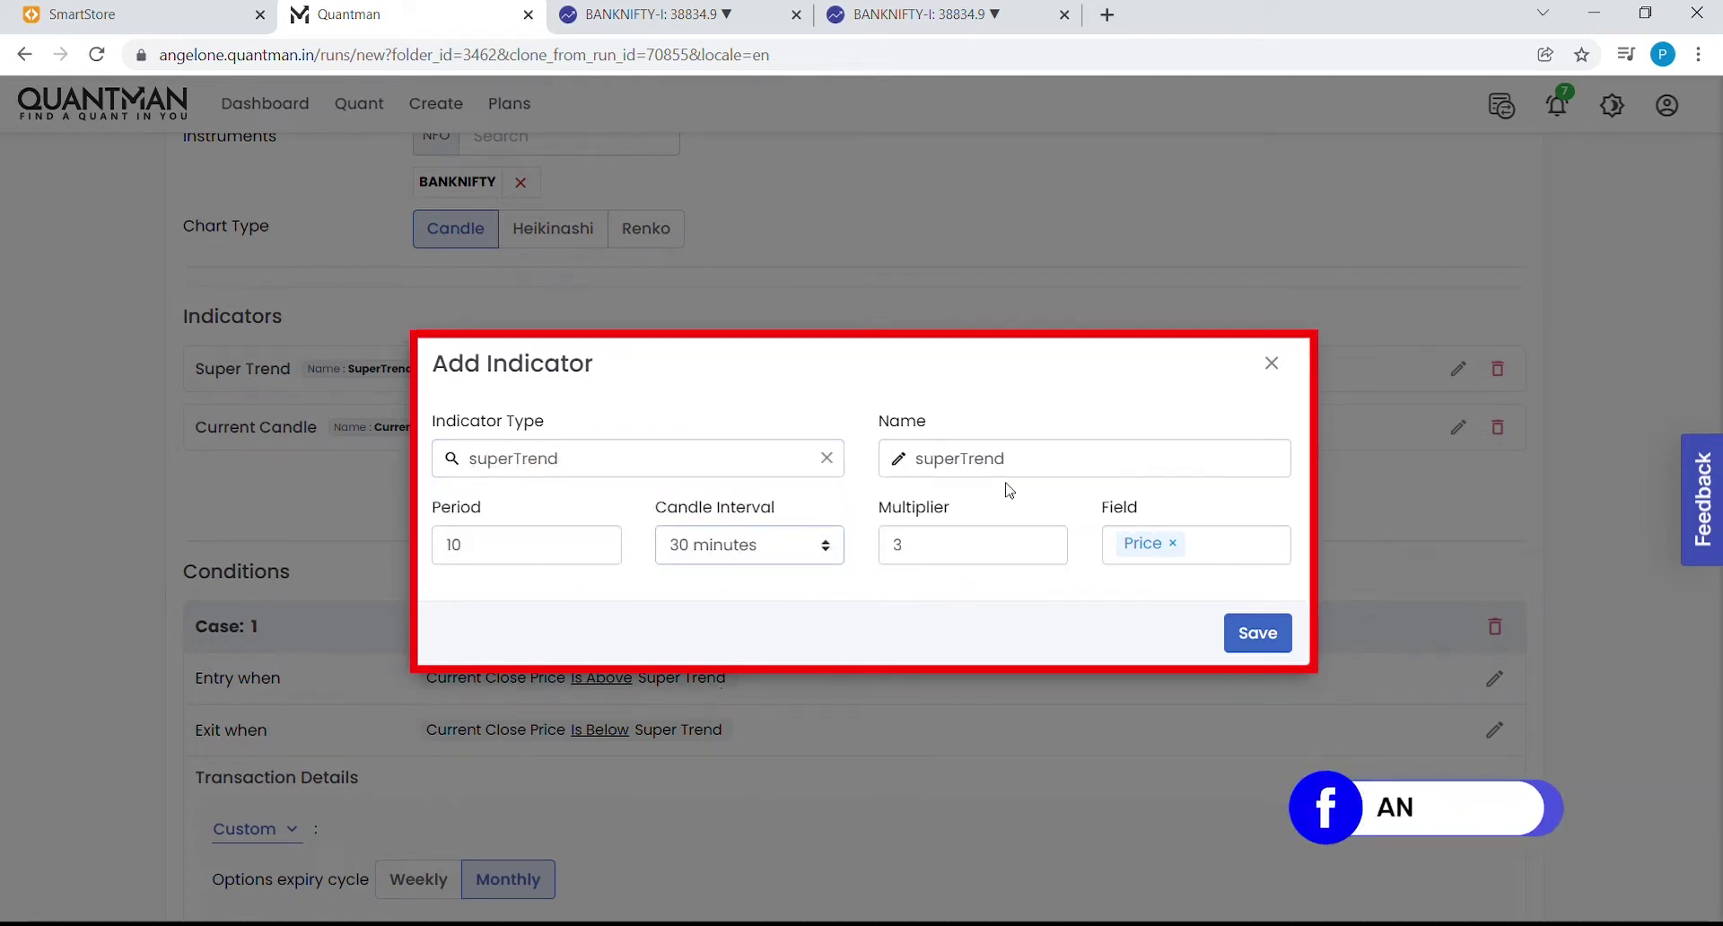
{"action": "left_click", "coordinate": [1043, 471]}
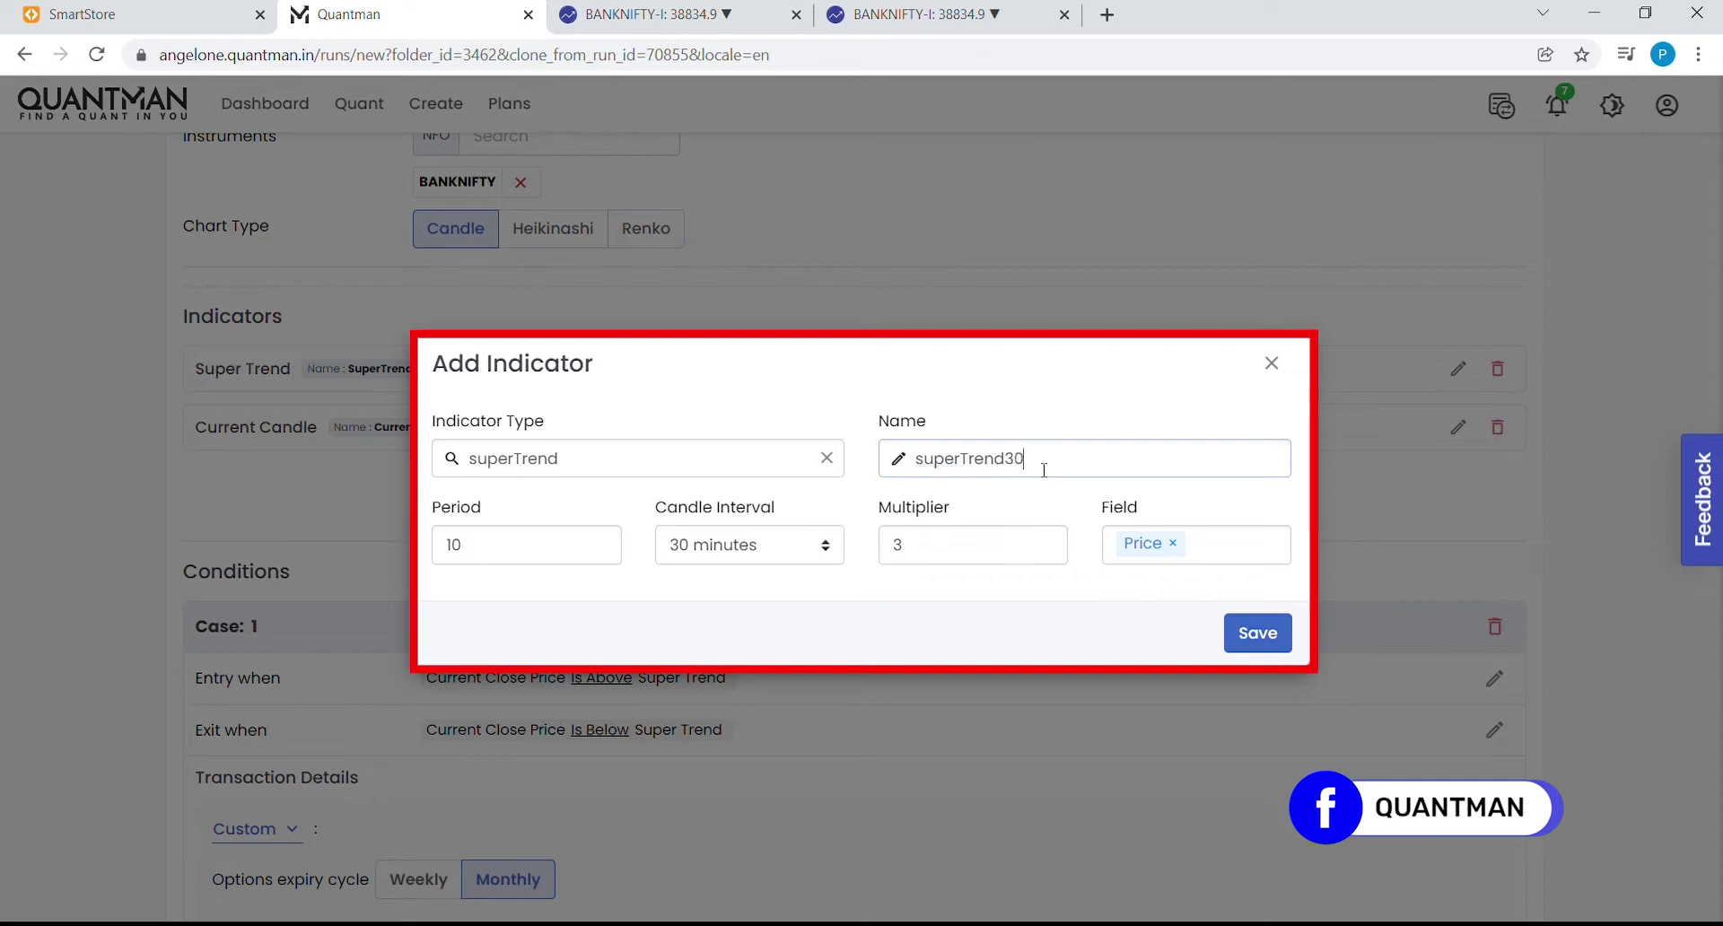
{"action": "left_click", "coordinate": [1264, 639]}
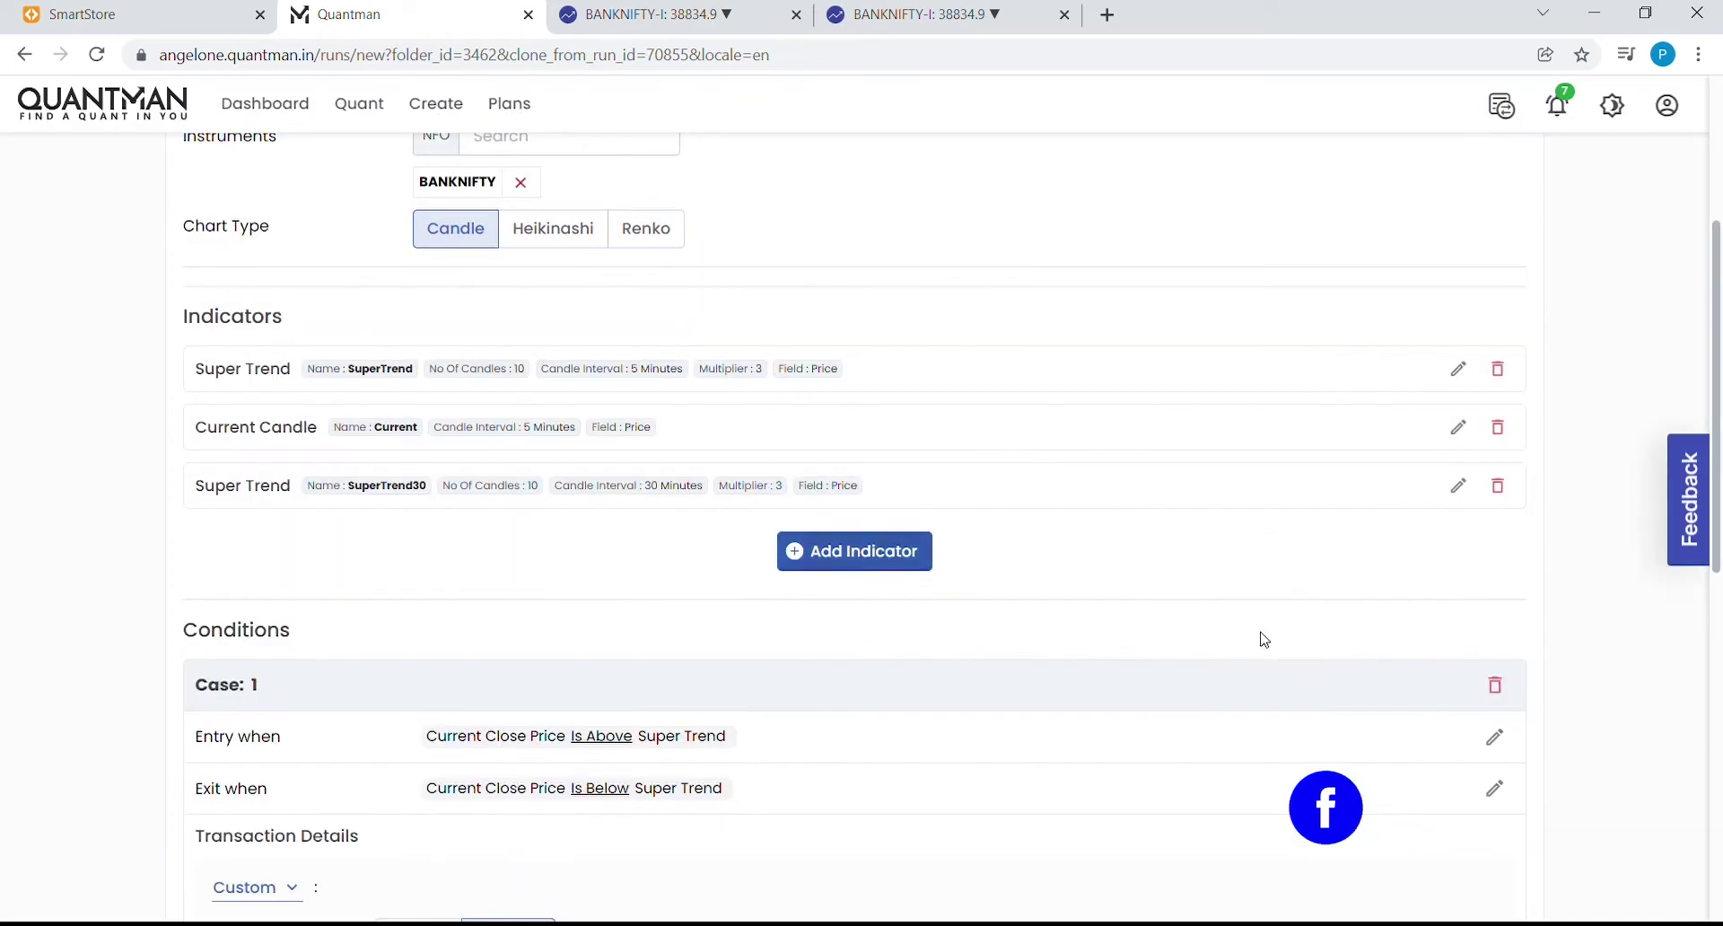
- Add an AND condition to the Case 1 entry rule: Current Close Price Is Above Super Trend 30
{"action": "left_click", "coordinate": [1494, 737]}
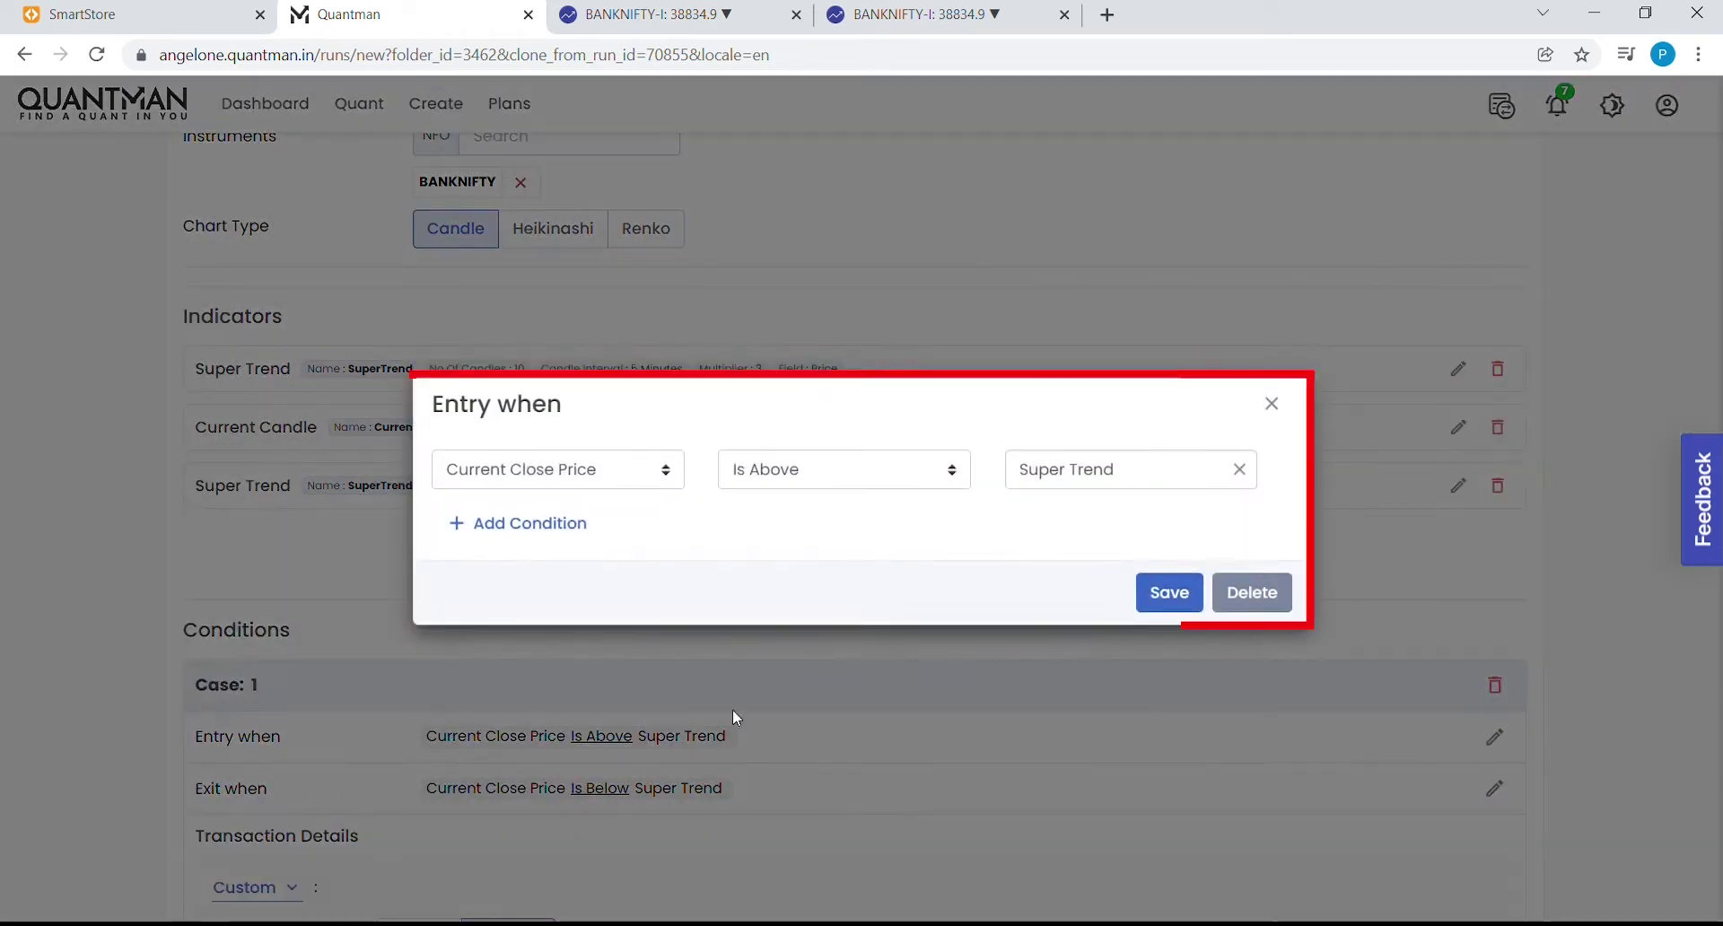
{"action": "left_click", "coordinate": [528, 523]}
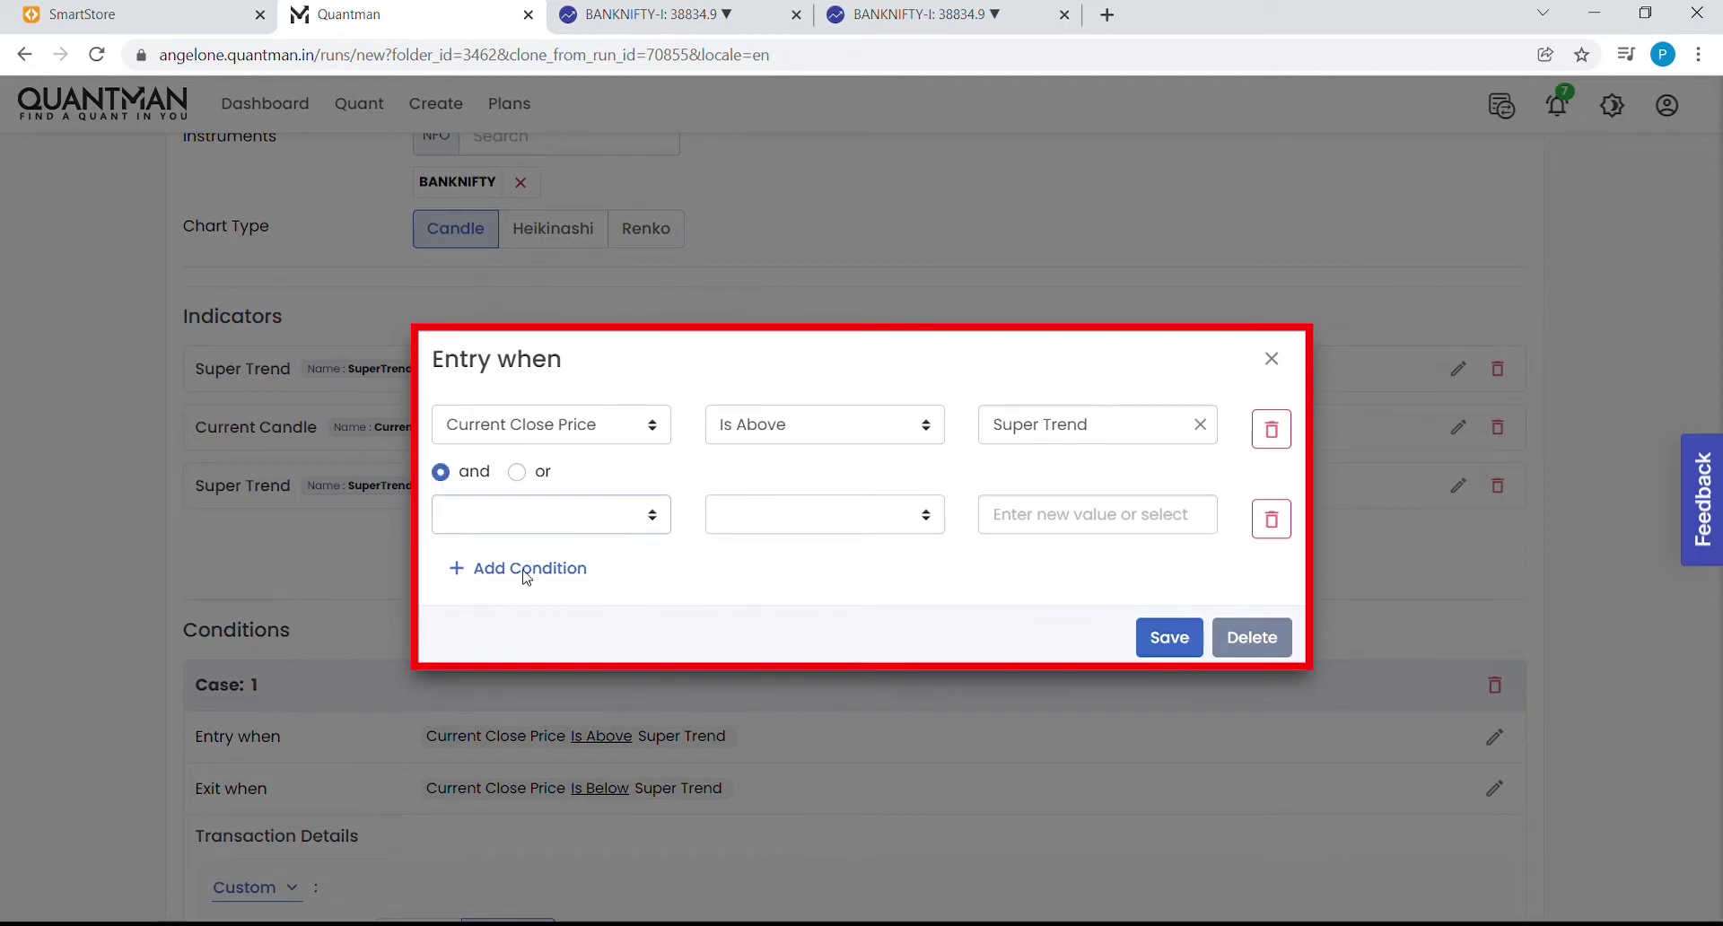
{"action": "left_click", "coordinate": [487, 740]}
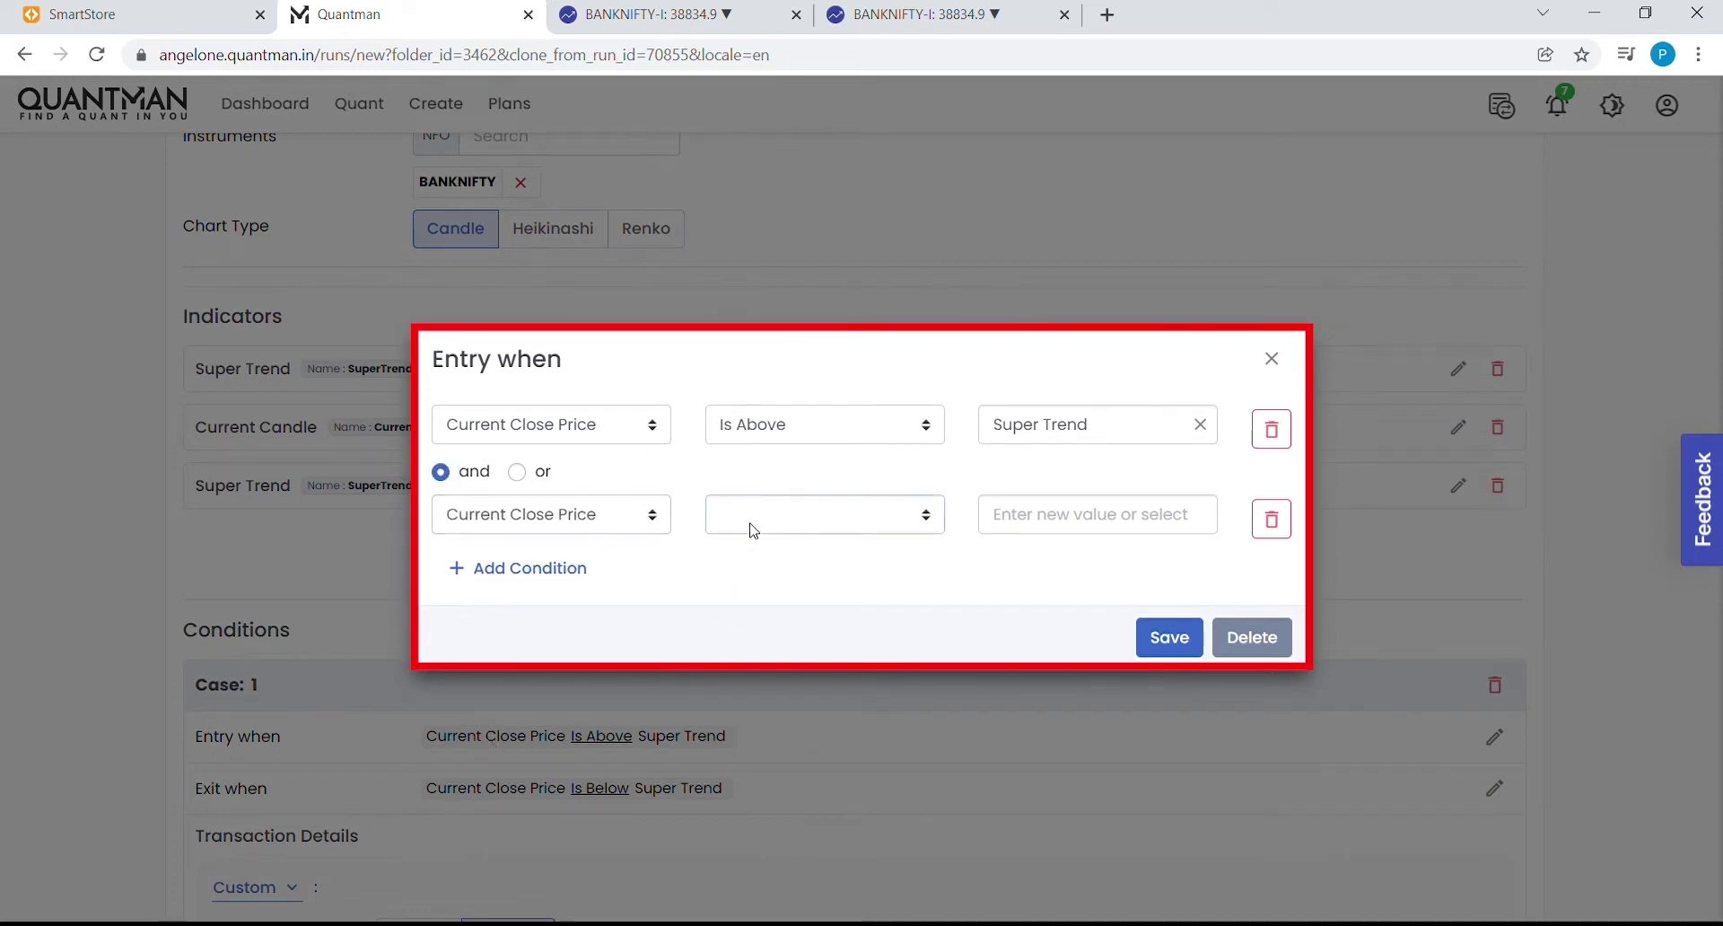
{"action": "left_click", "coordinate": [765, 605]}
{"action": "left_click", "coordinate": [1052, 513]}
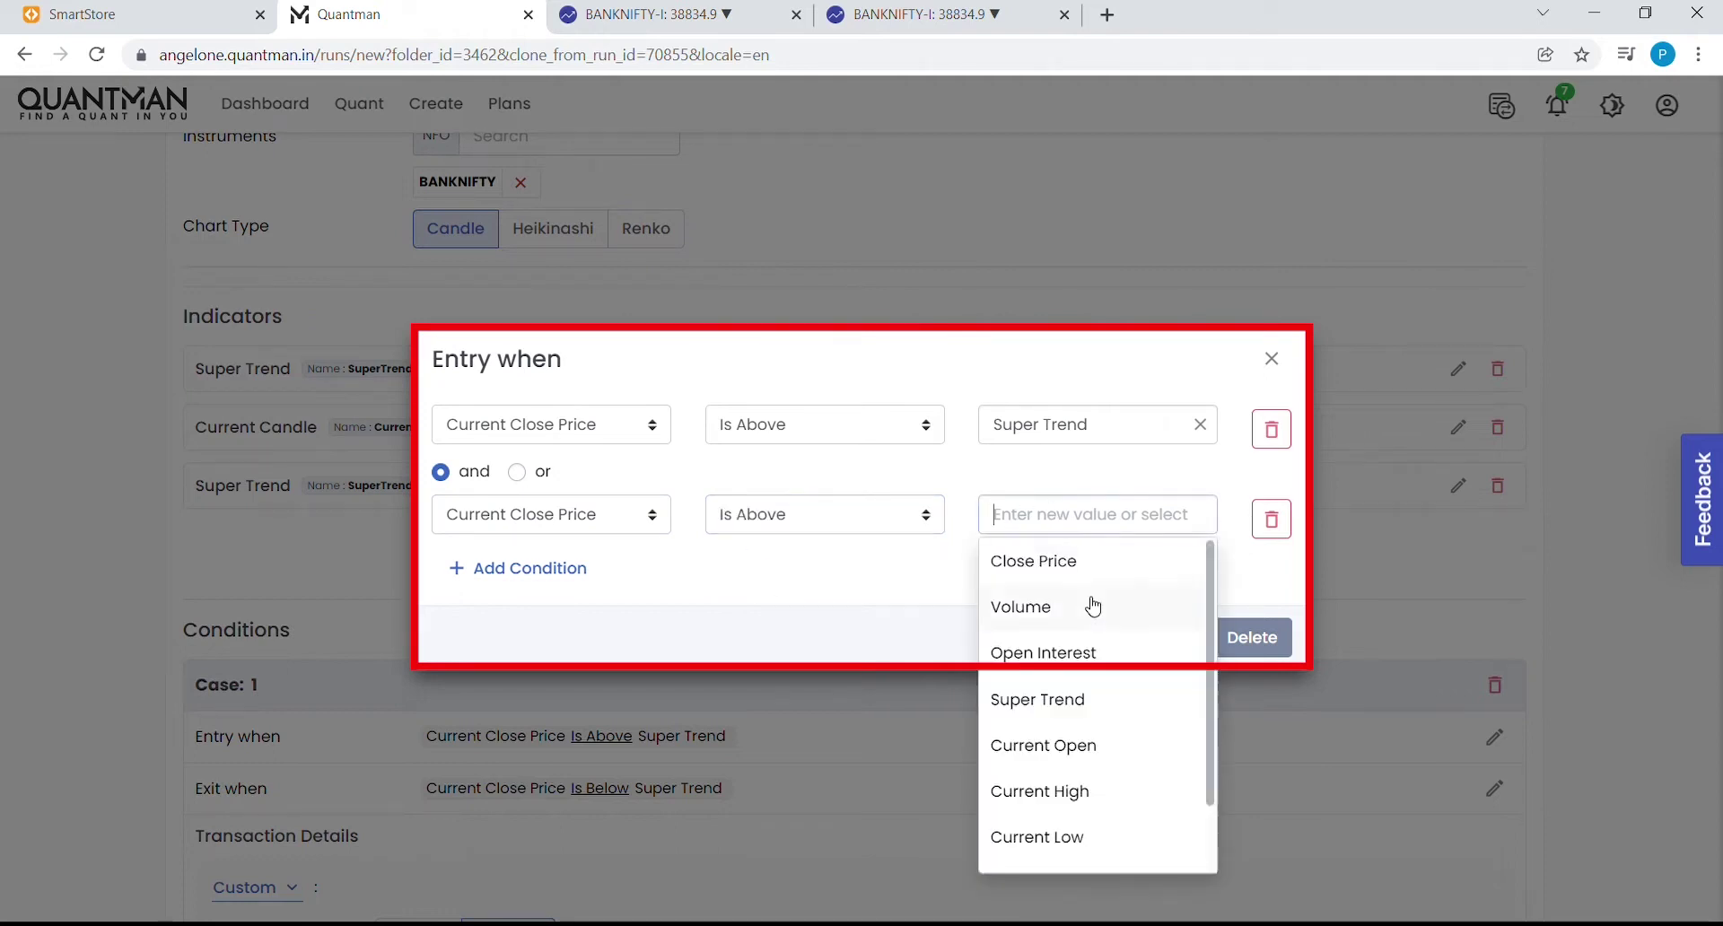
{"action": "scroll", "coordinate": [1105, 629], "scroll_direction": "down", "scroll_amount": 1}
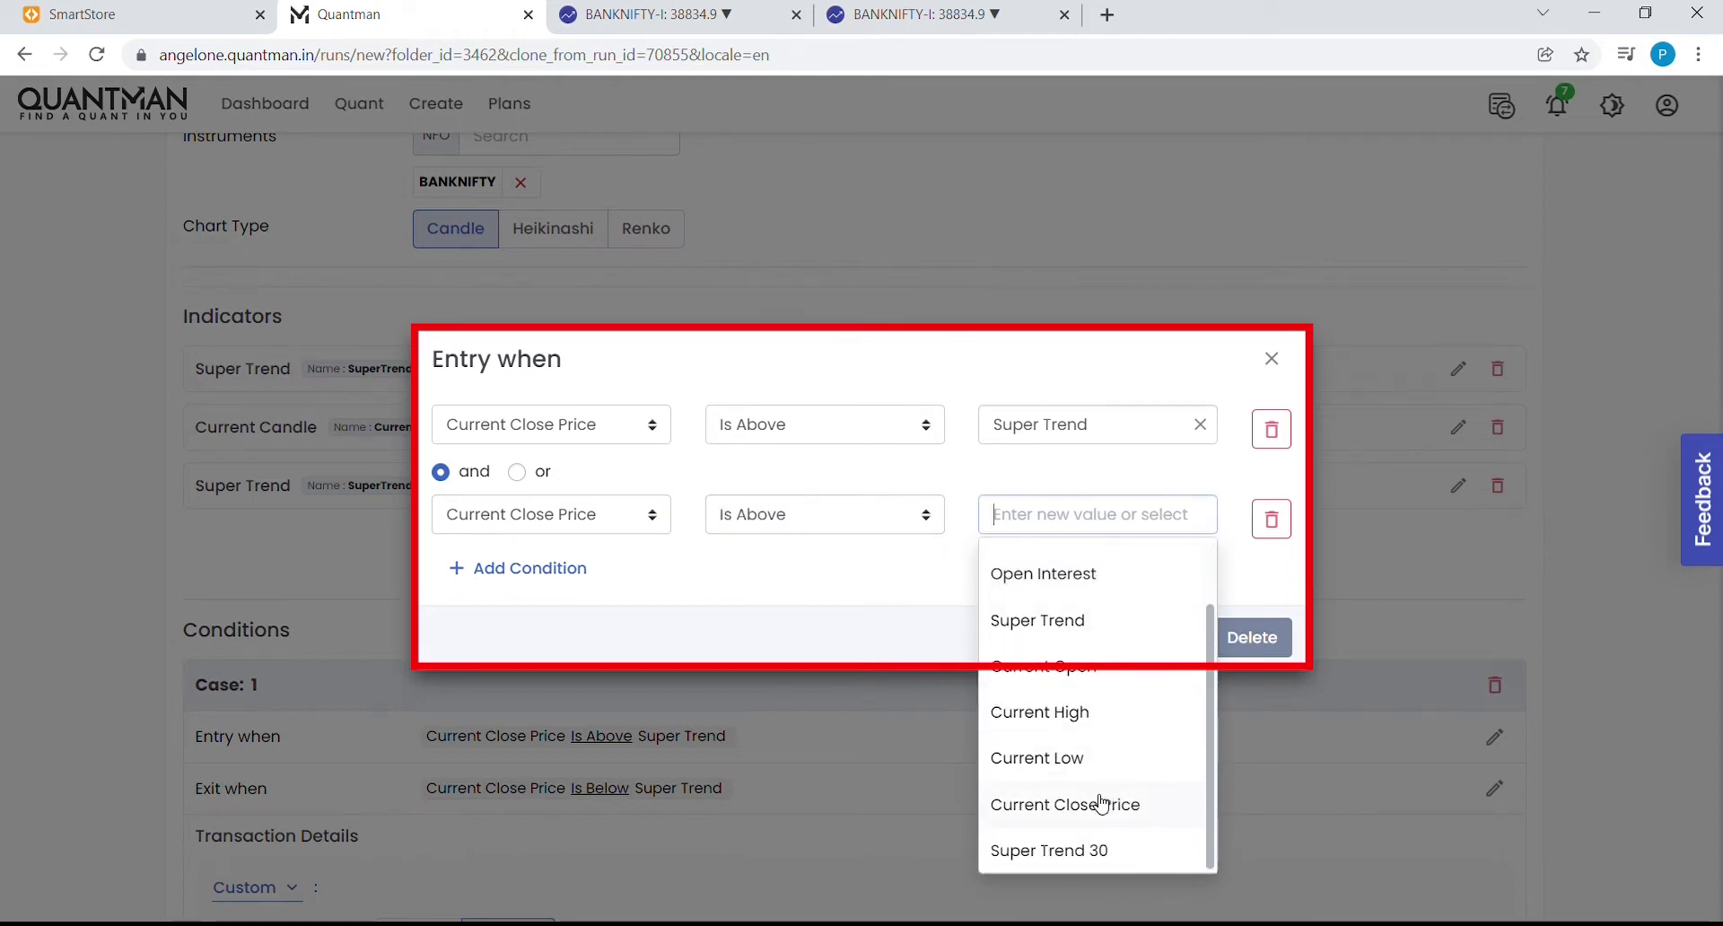
{"action": "left_click", "coordinate": [1077, 852]}
{"action": "left_click", "coordinate": [1163, 639]}
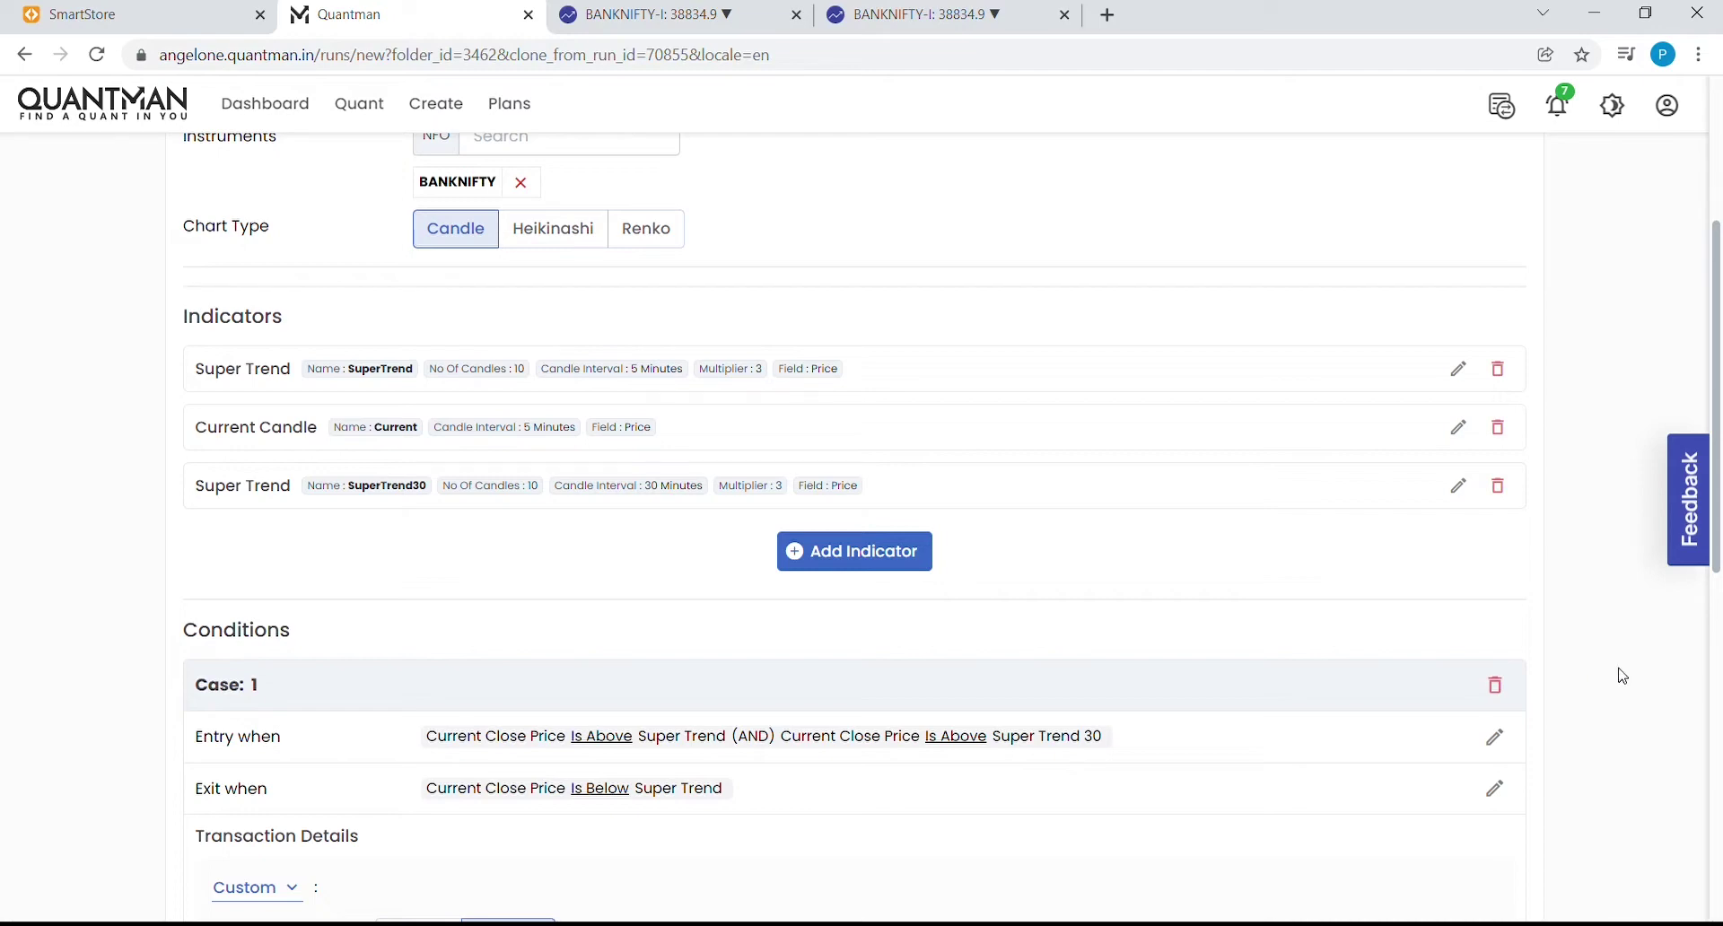
- Review the cloned strategy's transaction and expiry settings and run its backtest
{"action": "scroll", "coordinate": [1668, 793], "scroll_direction": "down", "scroll_amount": 7}
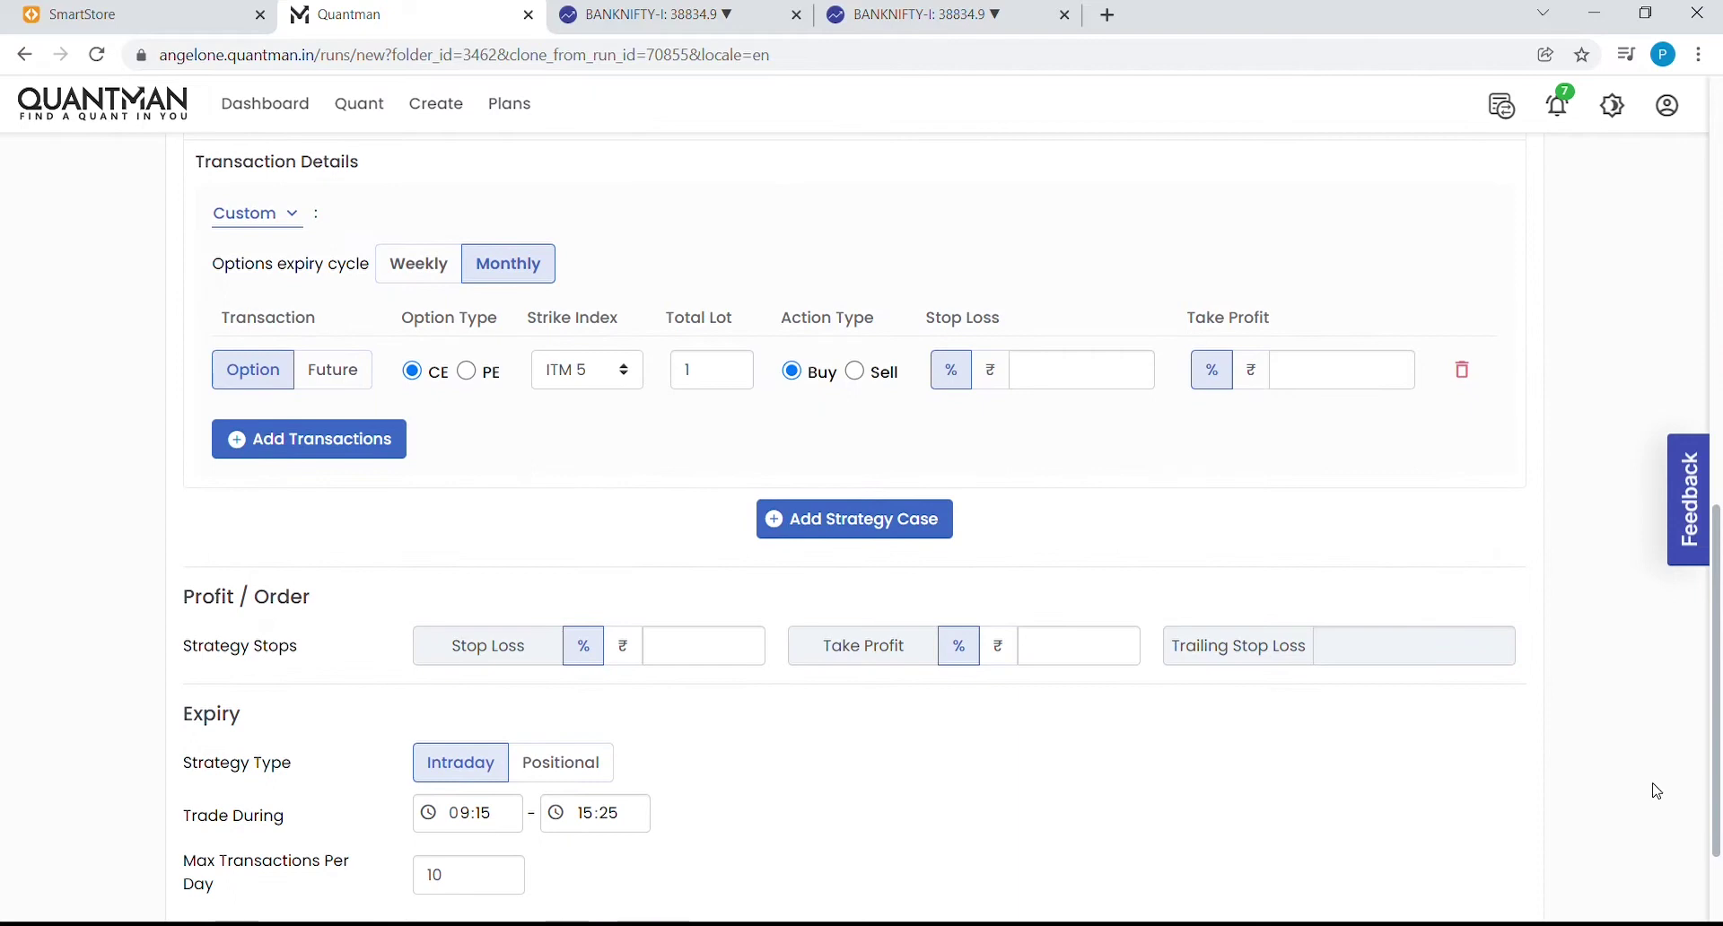
{"action": "scroll", "coordinate": [1657, 791], "scroll_direction": "up", "scroll_amount": 5}
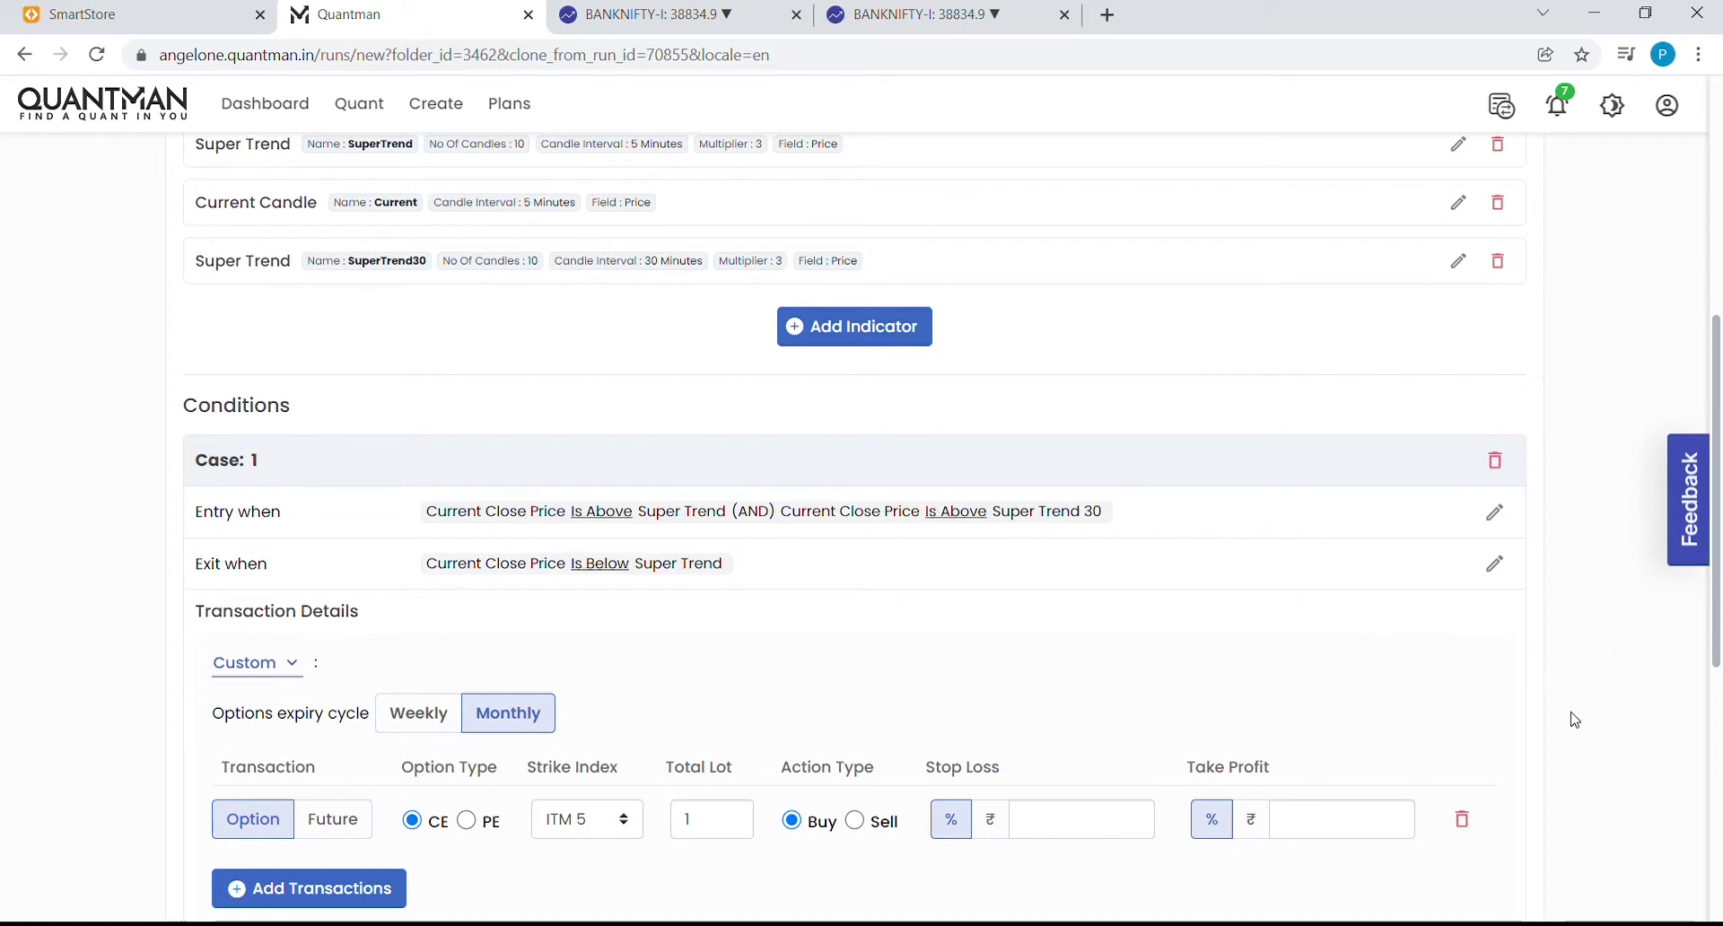
{"action": "scroll", "coordinate": [1575, 720], "scroll_direction": "down", "scroll_amount": 6}
{"action": "left_click", "coordinate": [1462, 851]}
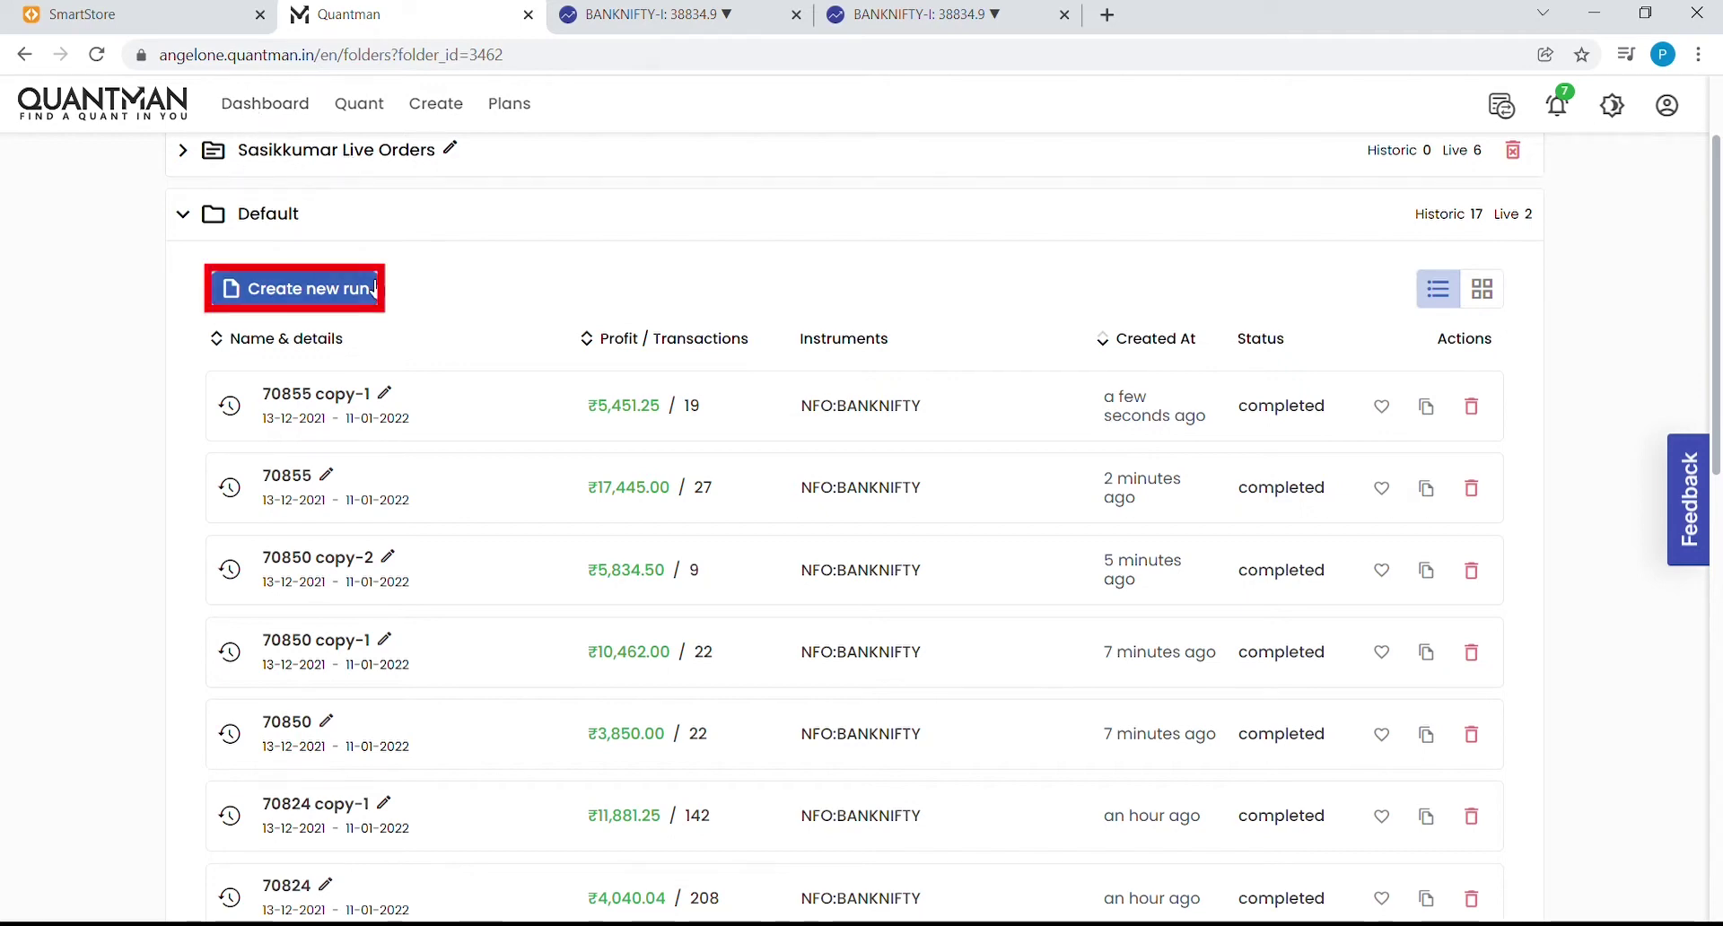
- Create a new run in the Default folder using the BANKNIFTY (FUT) instrument and the Heikinashi chart type
{"action": "left_click", "coordinate": [276, 302]}
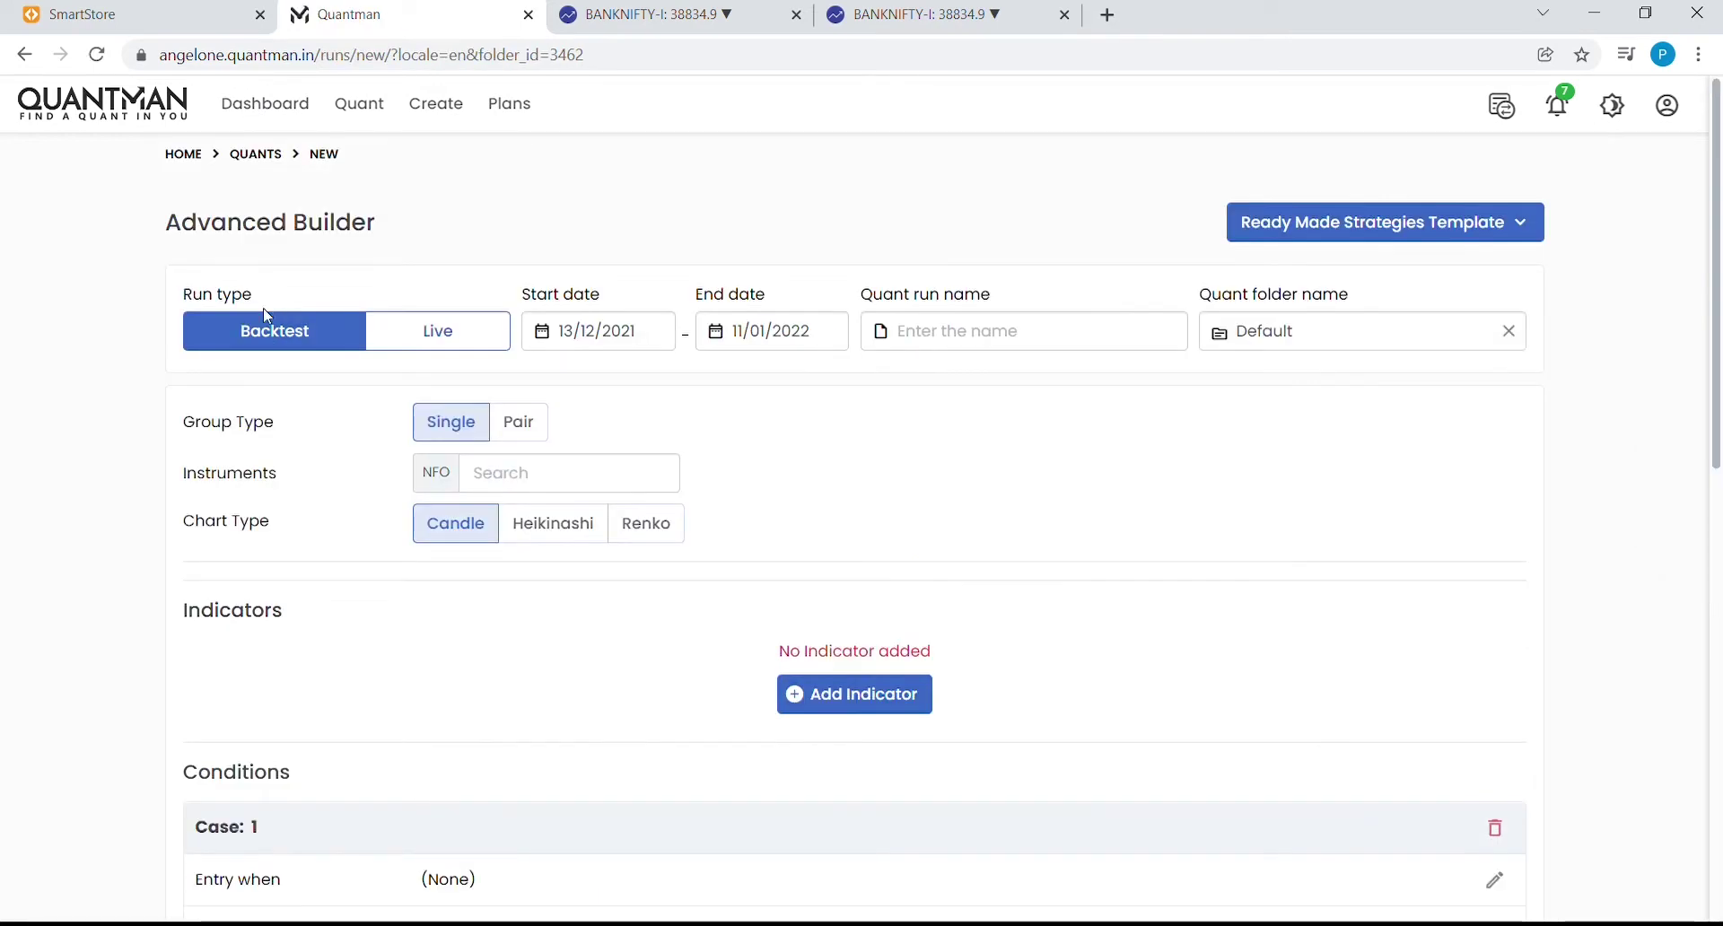
{"action": "type", "text": "bank"}
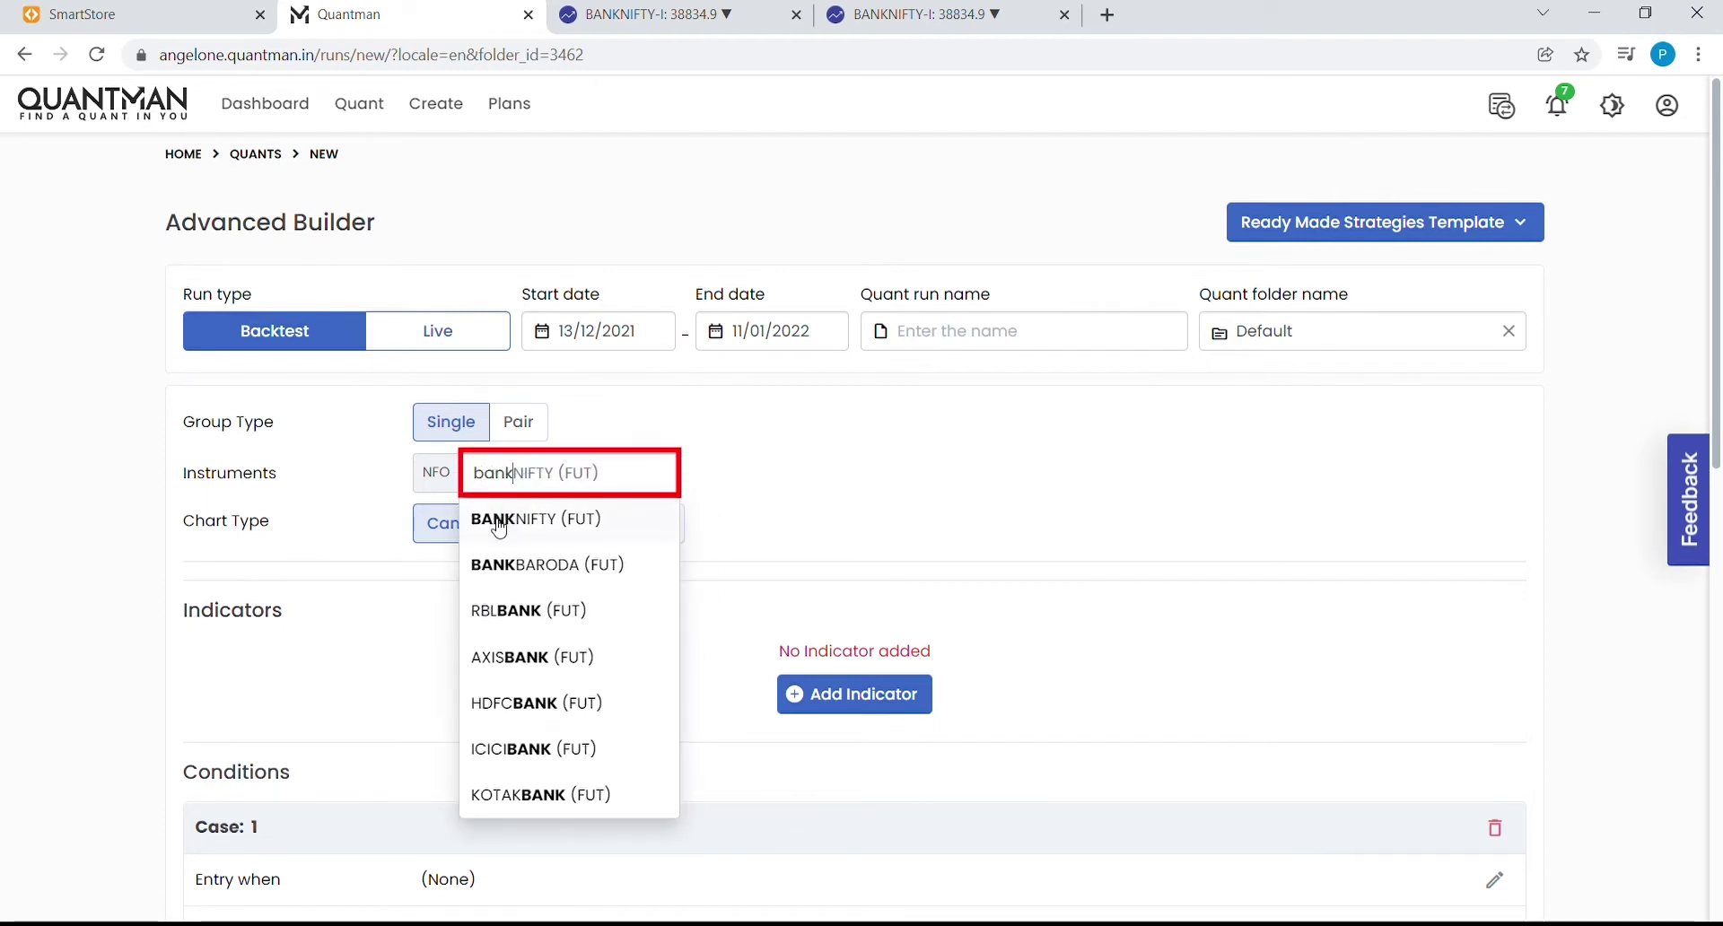
{"action": "left_click", "coordinate": [499, 526]}
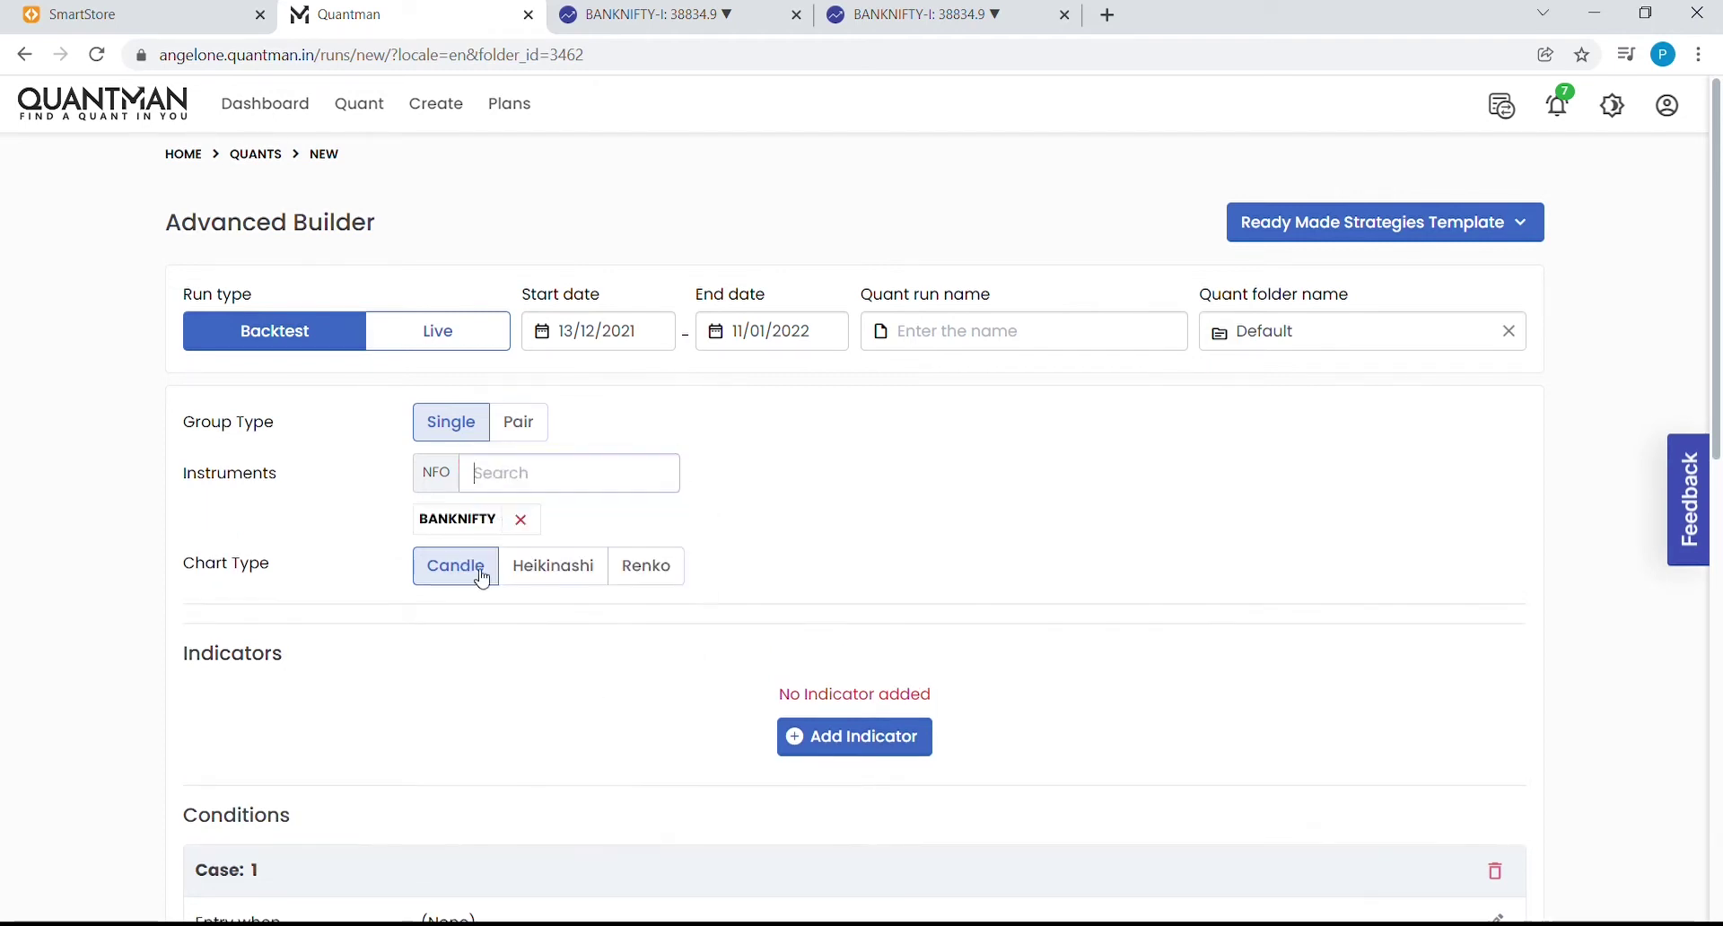
{"action": "left_click", "coordinate": [573, 574]}
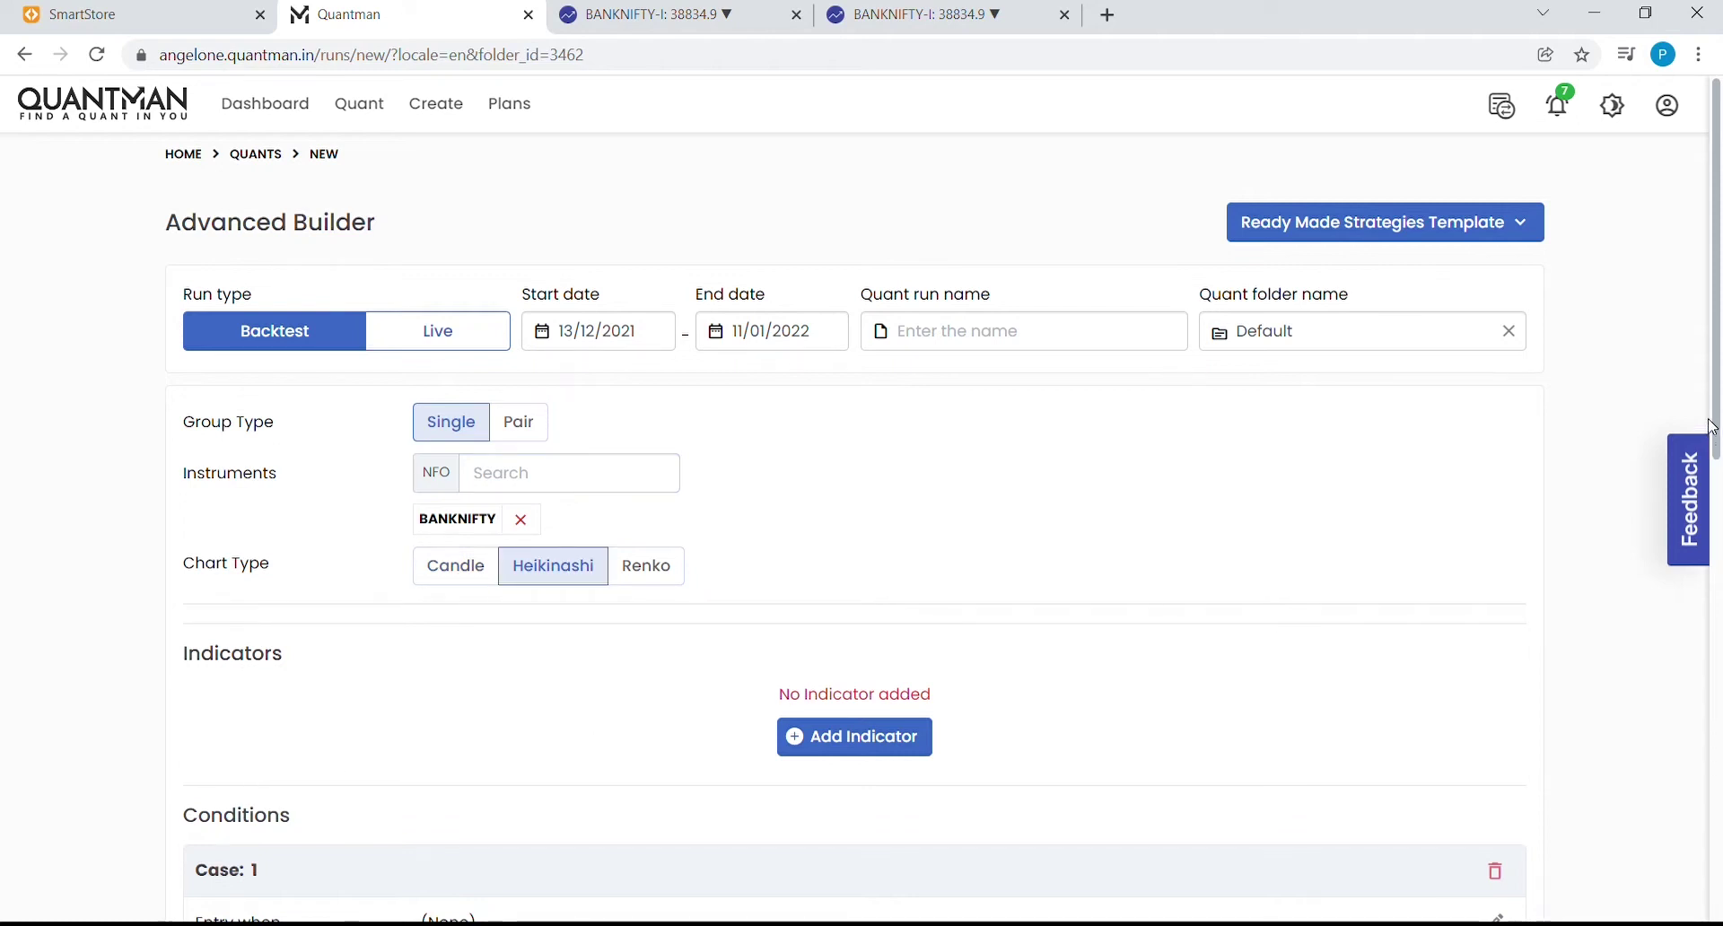
- Add a currentCandle indicator with a 30-minute candle interval to the new run
{"action": "scroll", "coordinate": [1005, 484], "scroll_direction": "down", "scroll_amount": 3}
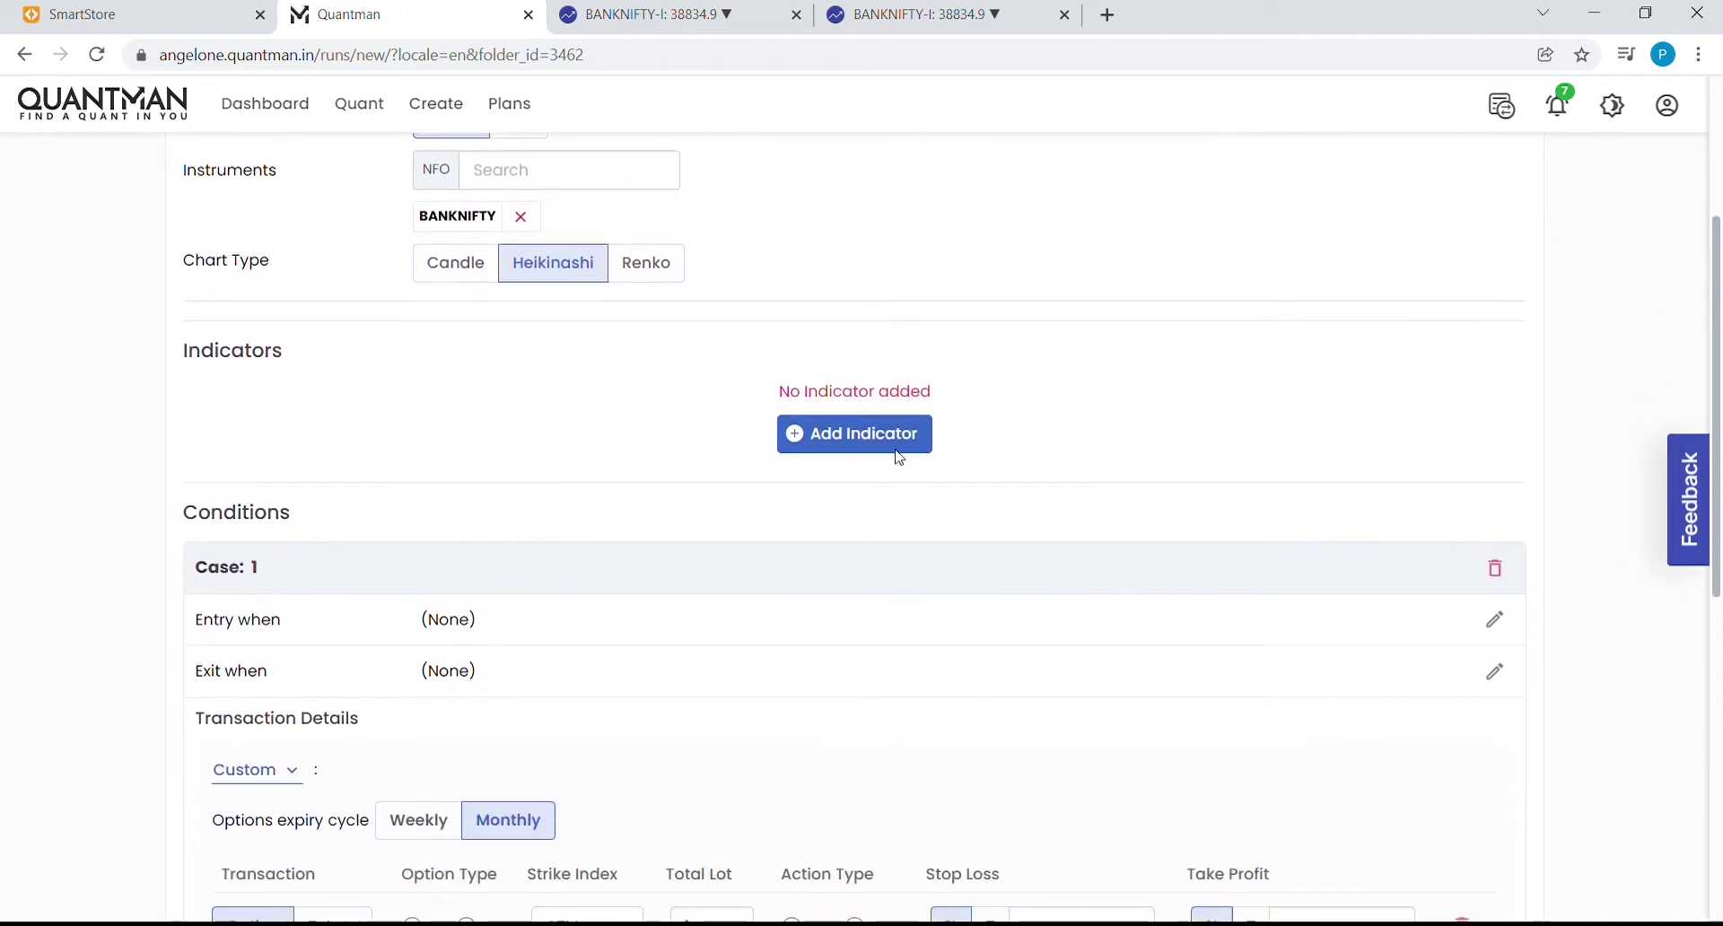
{"action": "left_click", "coordinate": [898, 457]}
{"action": "left_click", "coordinate": [699, 442]}
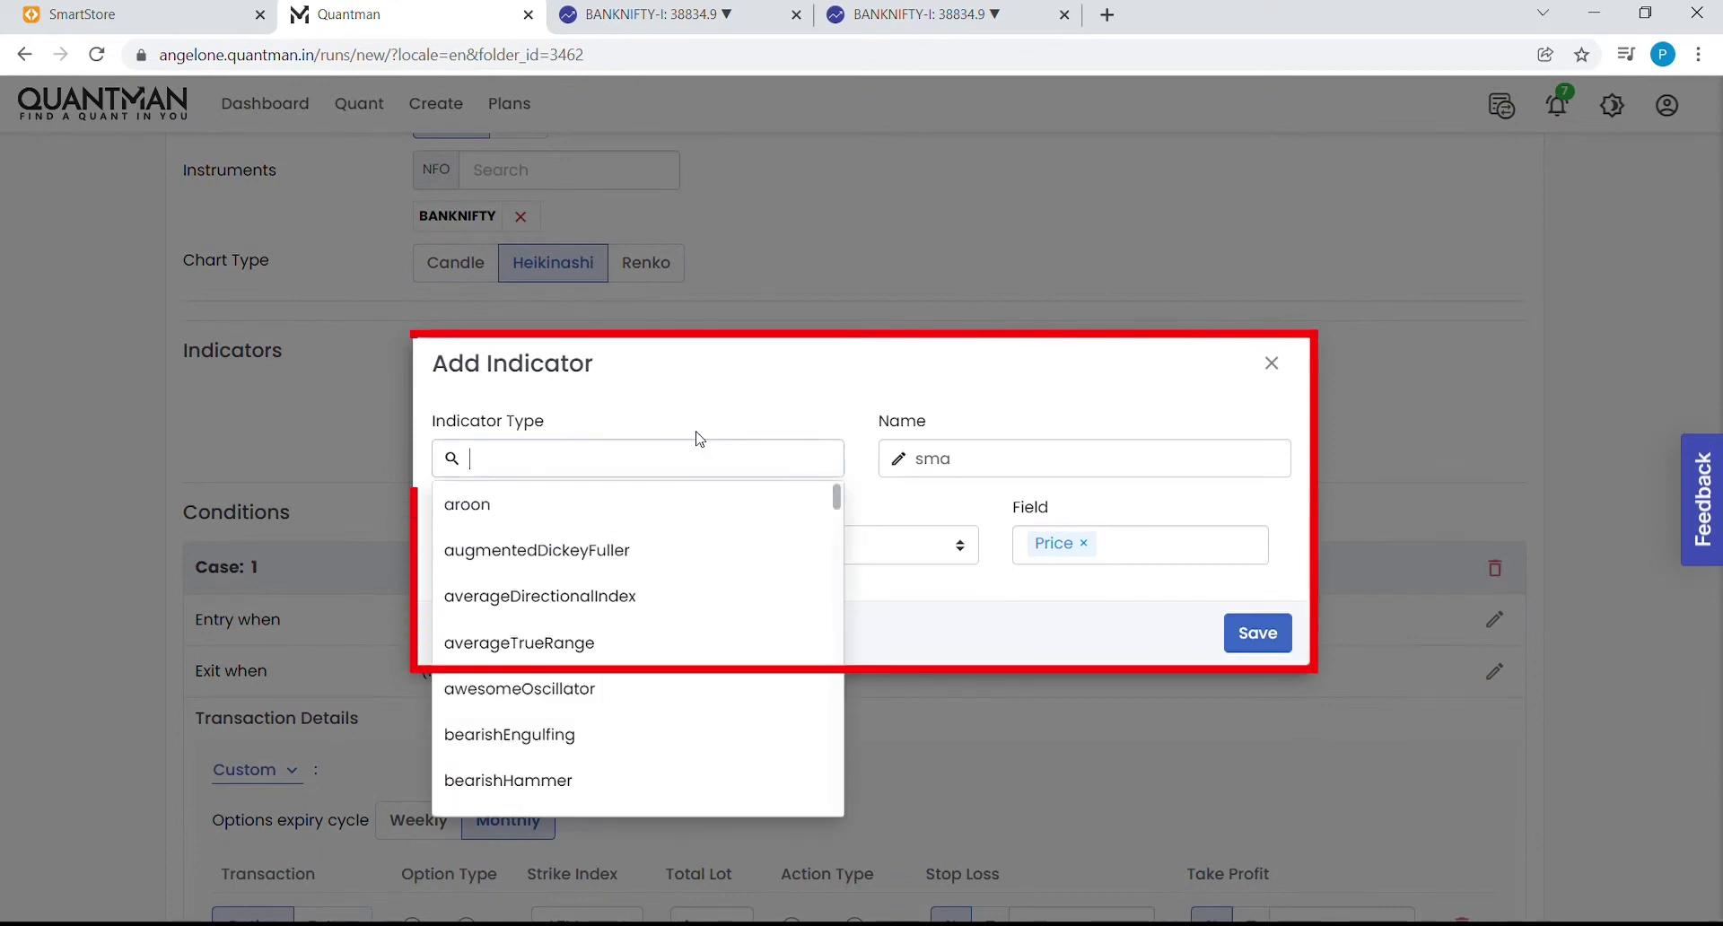
{"action": "type", "text": "cu"}
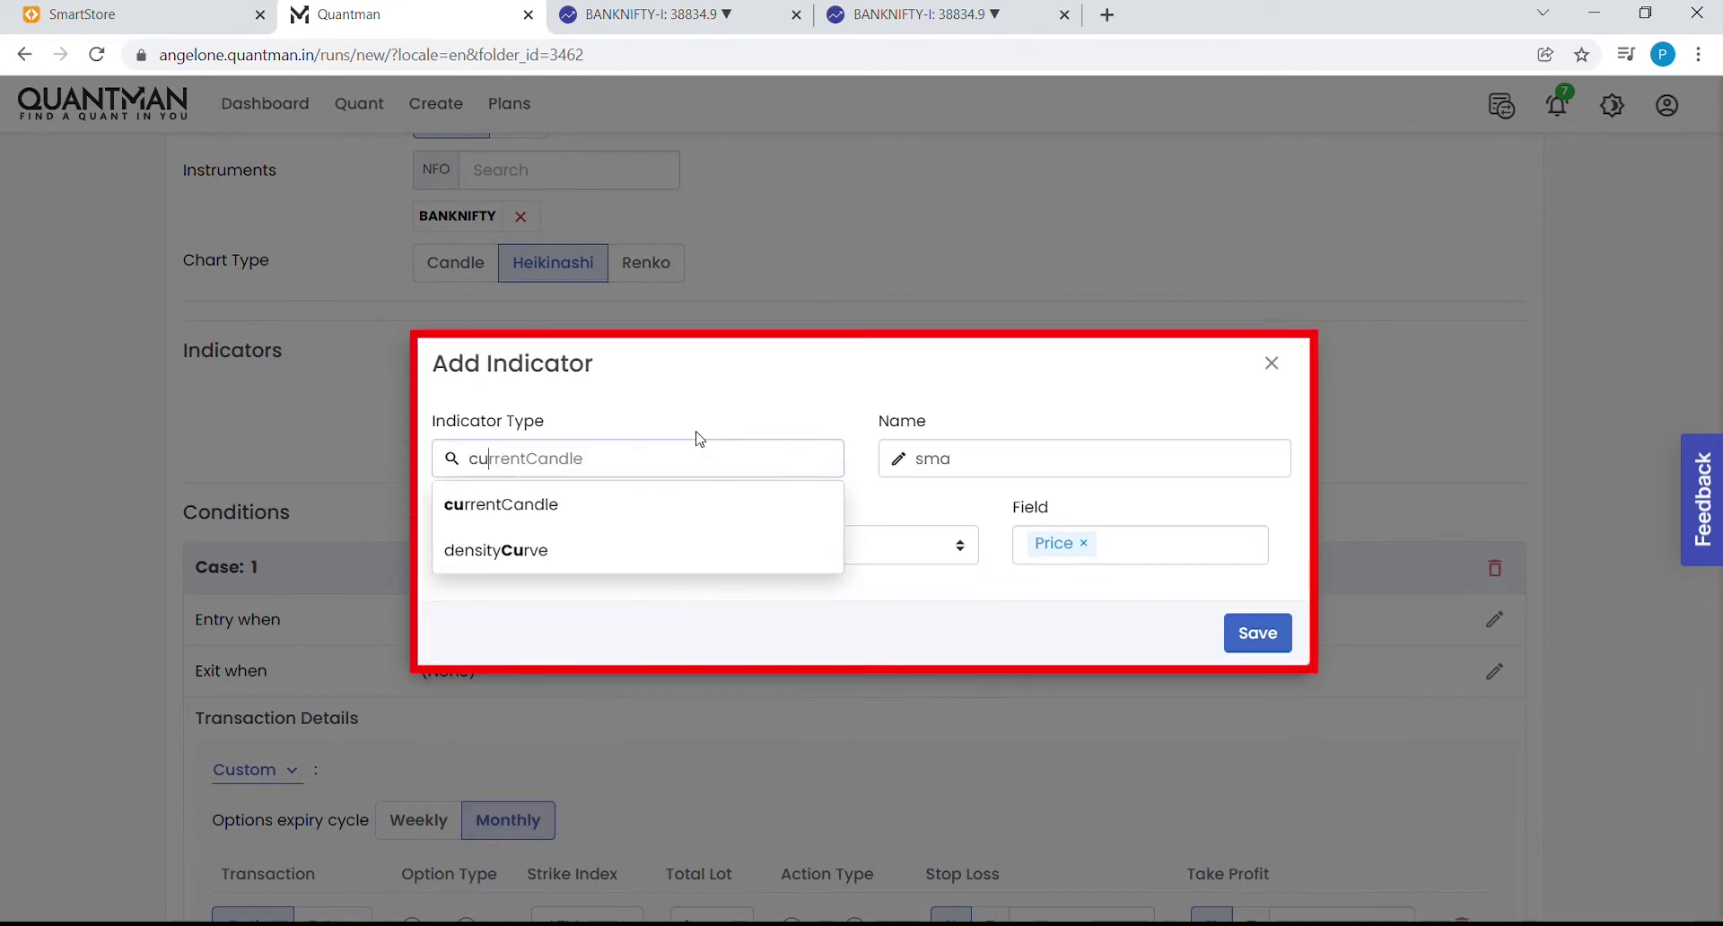
{"action": "left_click", "coordinate": [554, 516]}
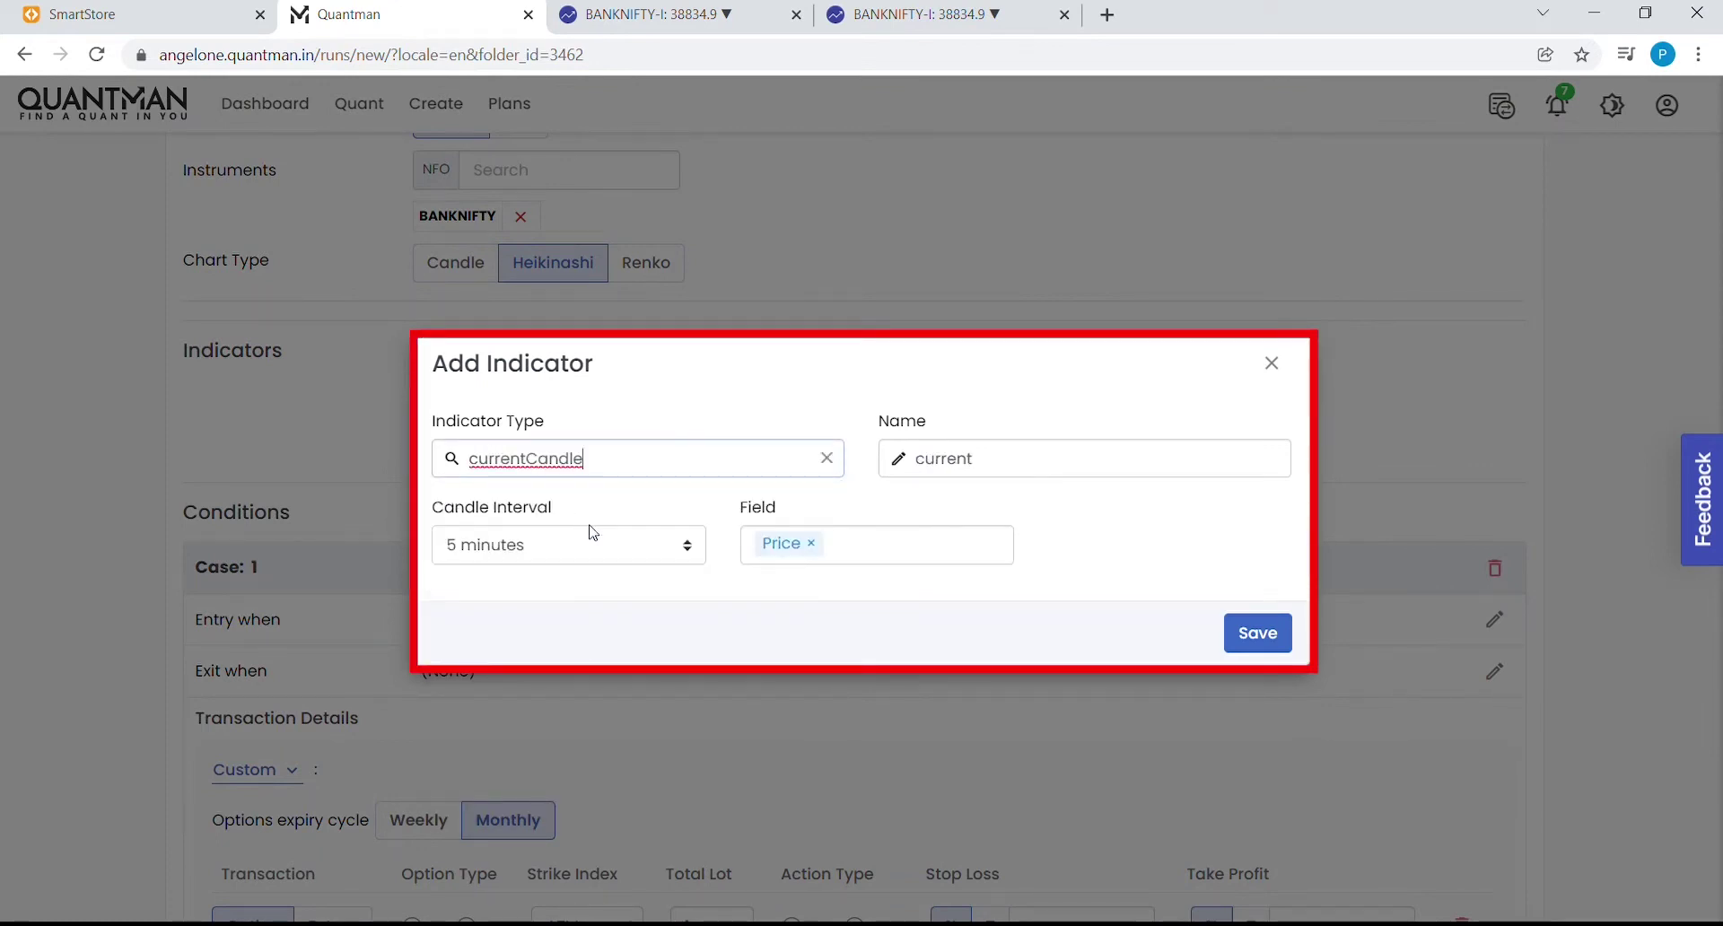
{"action": "left_click", "coordinate": [548, 673]}
{"action": "left_click", "coordinate": [1243, 642]}
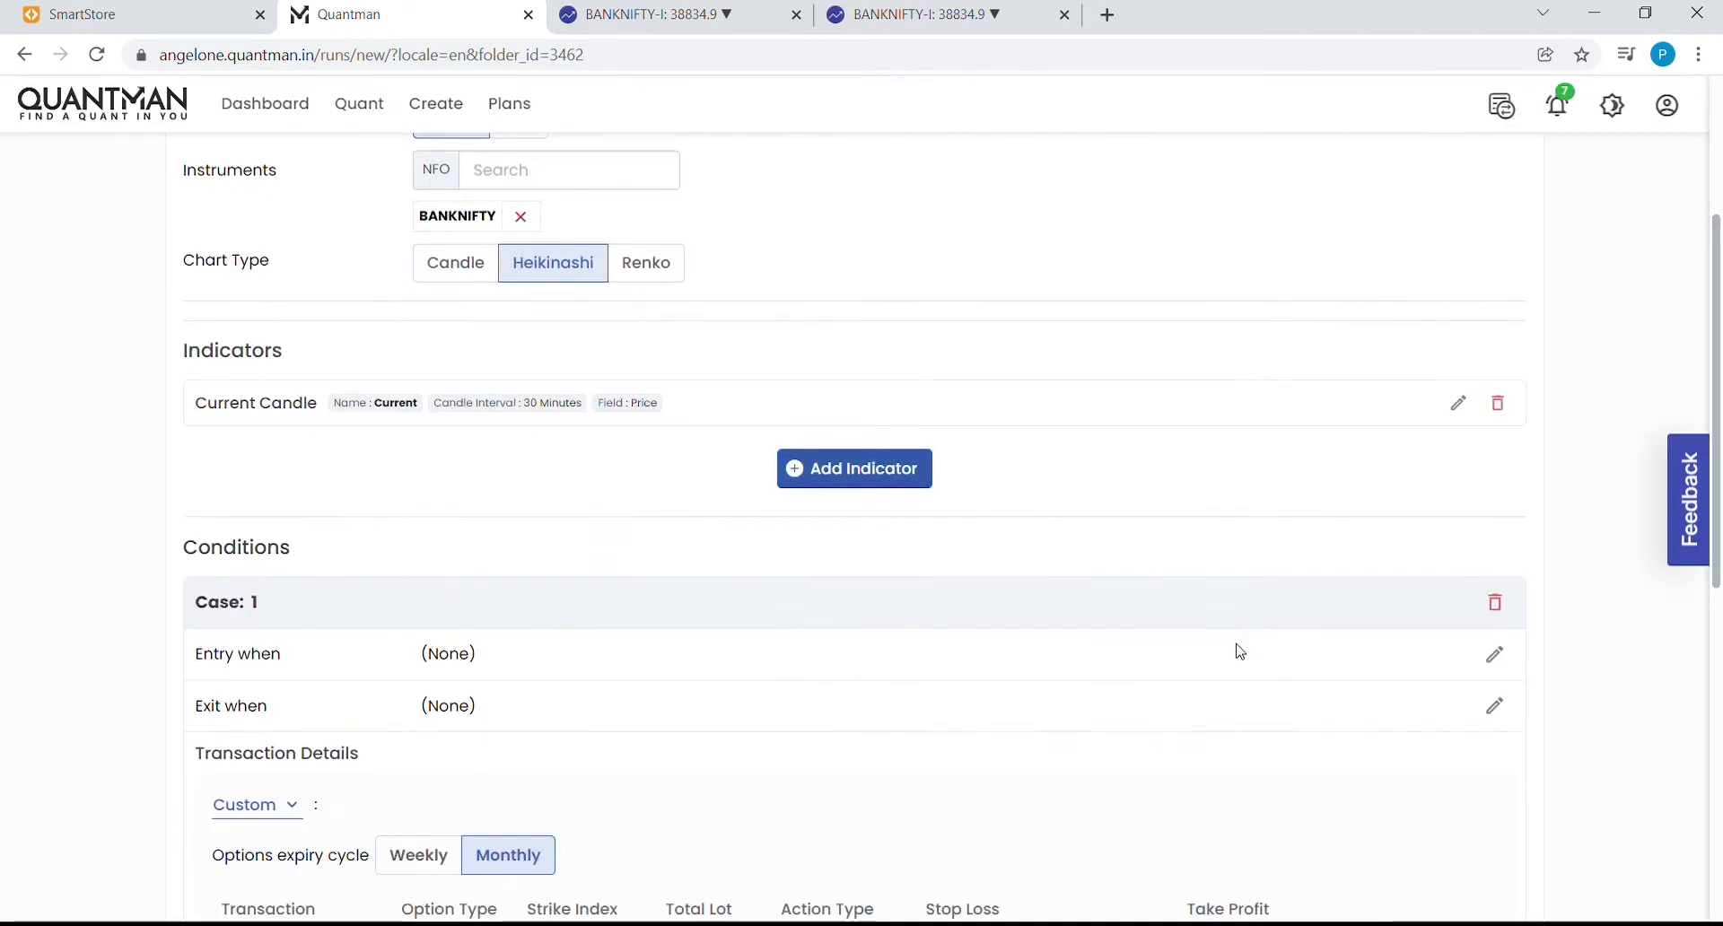
- Switch to the 30-minute BANKNIFTY-I chart in GoCharting and change its chart type to Heikin Ashi
{"action": "left_click", "coordinate": [644, 16]}
{"action": "left_click", "coordinate": [904, 22]}
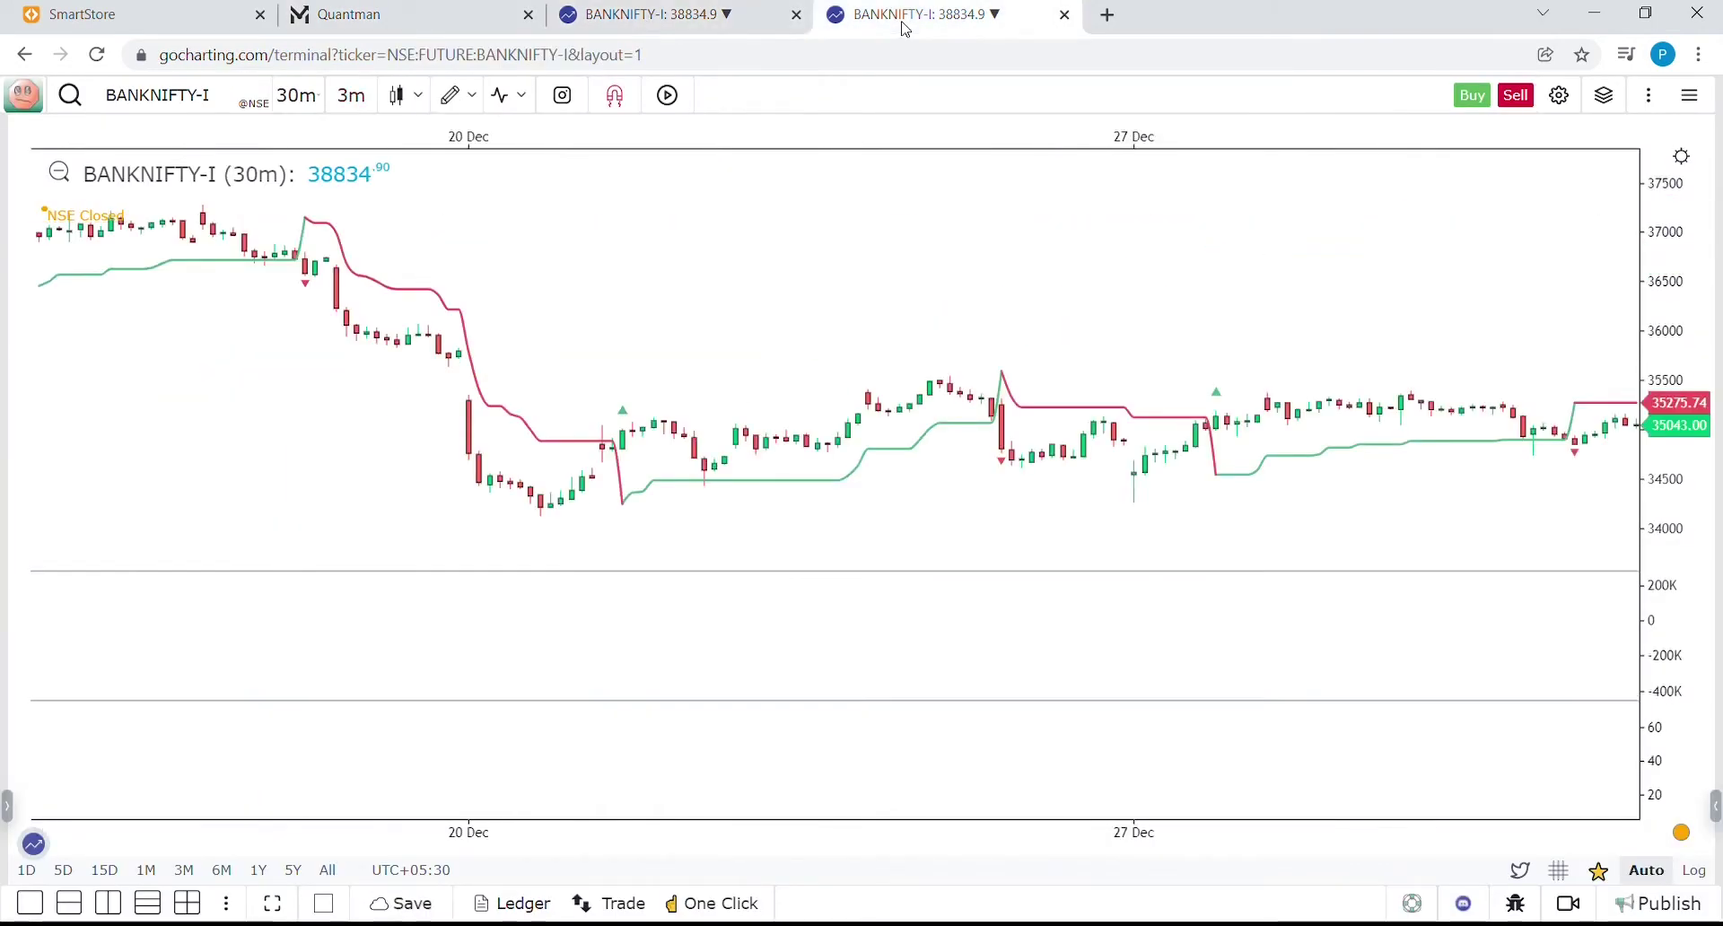
{"action": "left_click", "coordinate": [402, 98]}
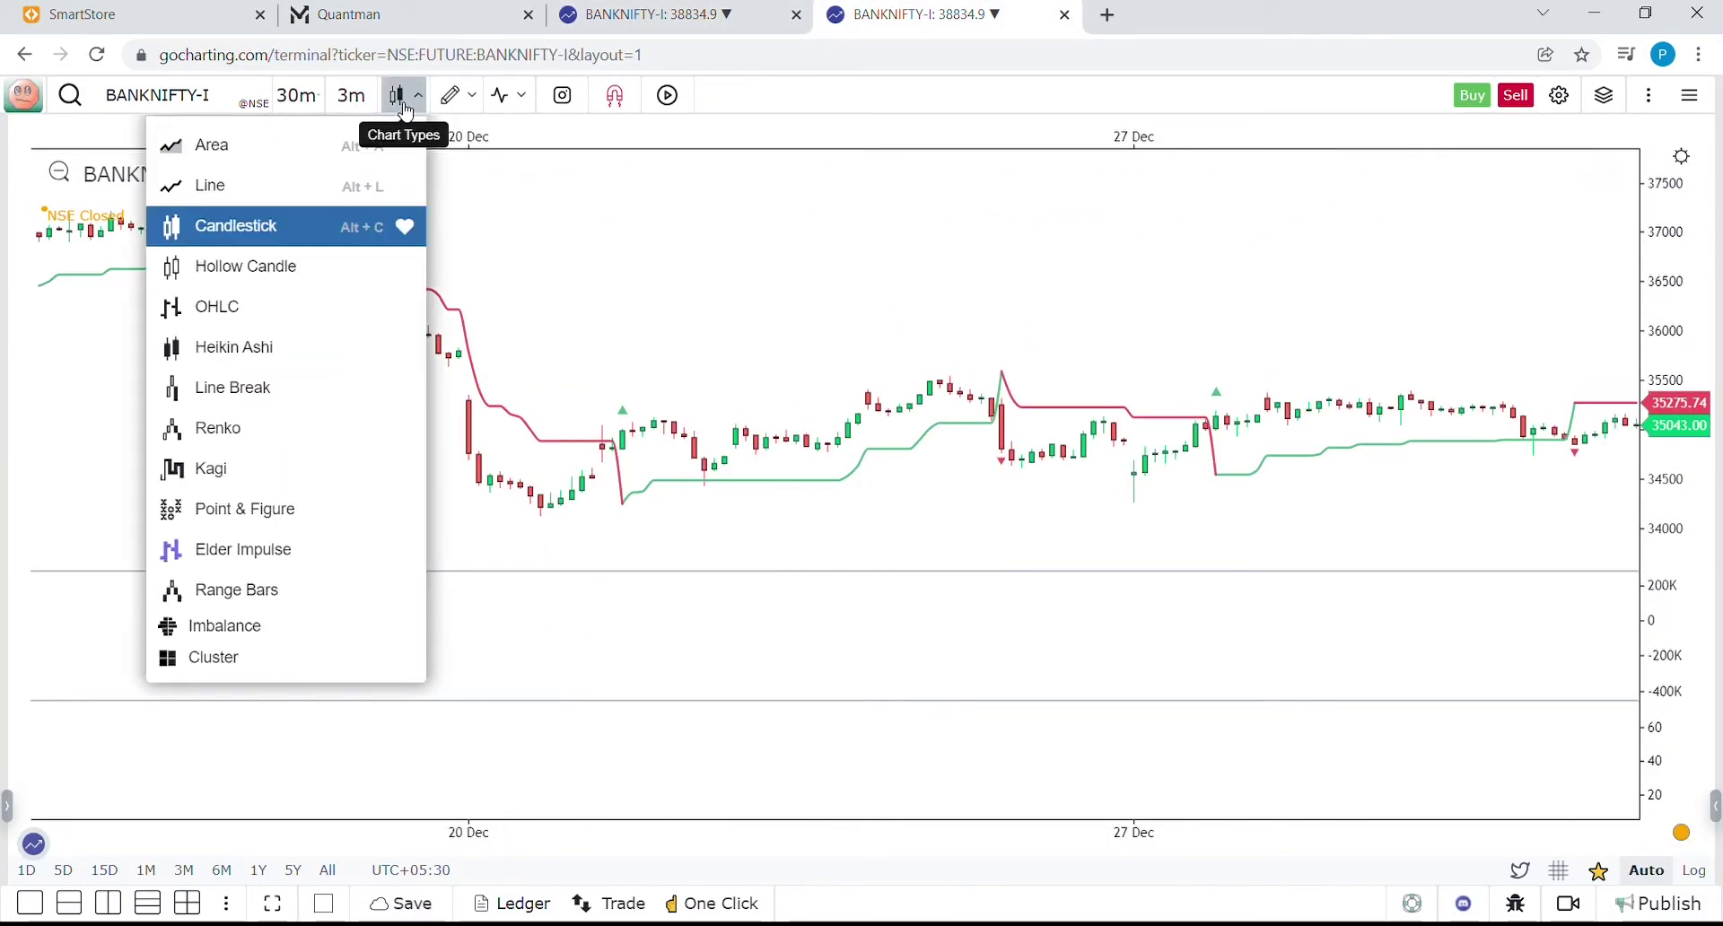
{"action": "left_click", "coordinate": [252, 359]}
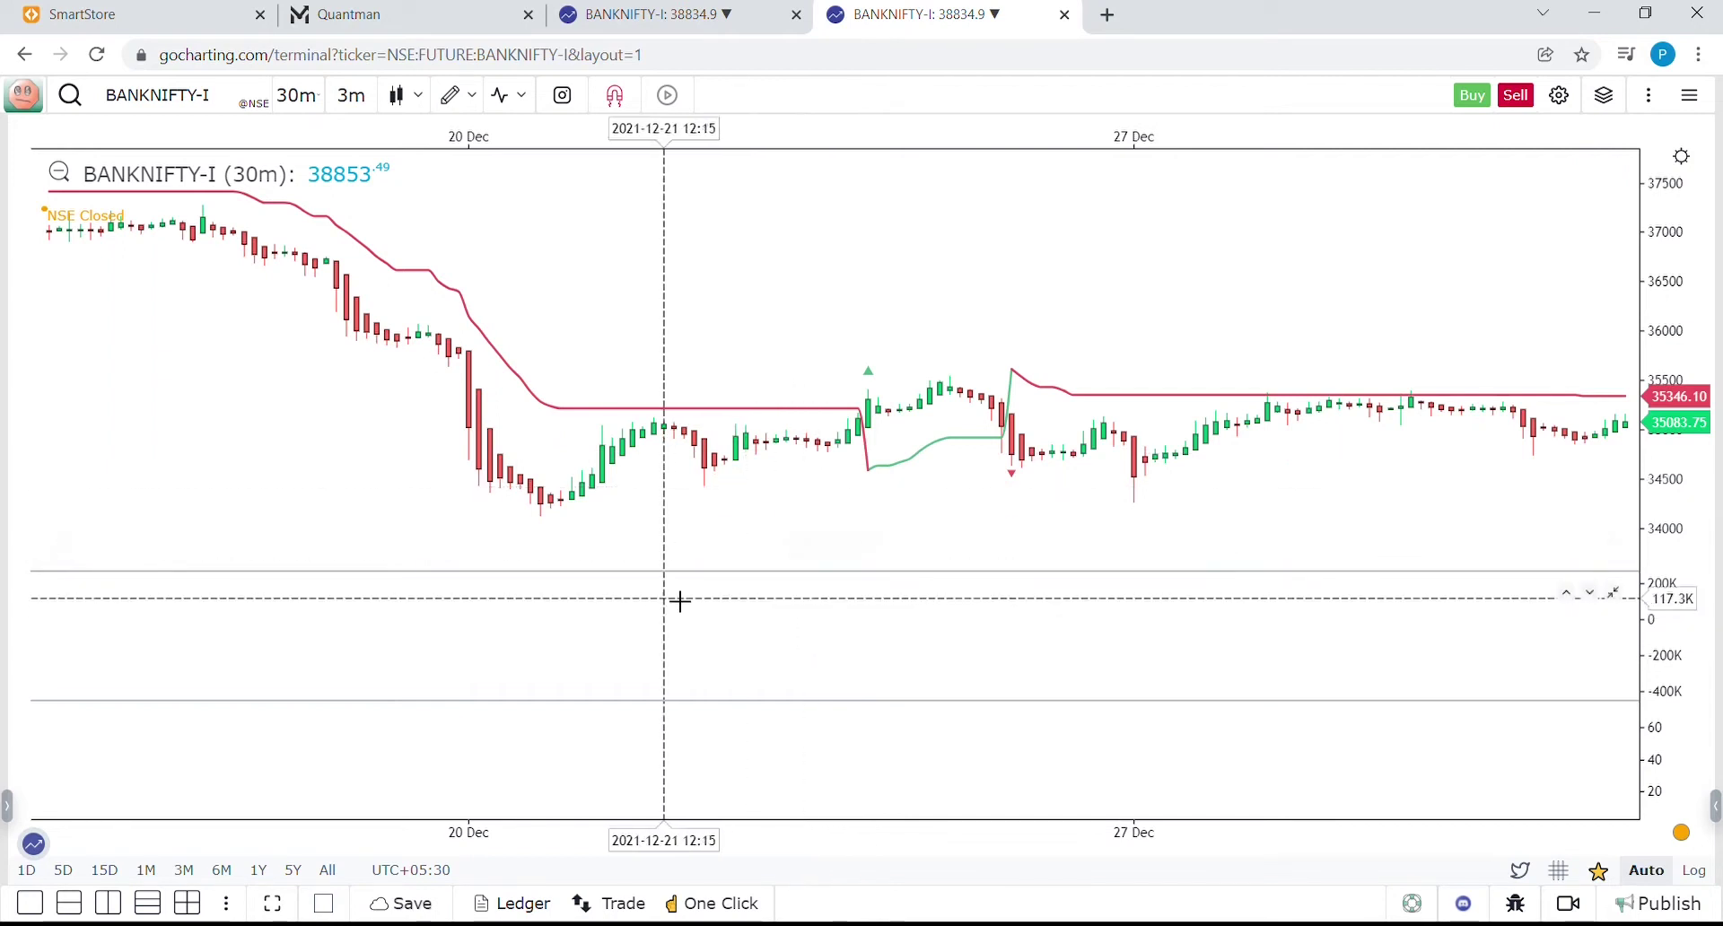
- Back in Quantman, set the Case 1 entry condition to Current Close Price Is Above Current Open
{"action": "left_click", "coordinate": [388, 32]}
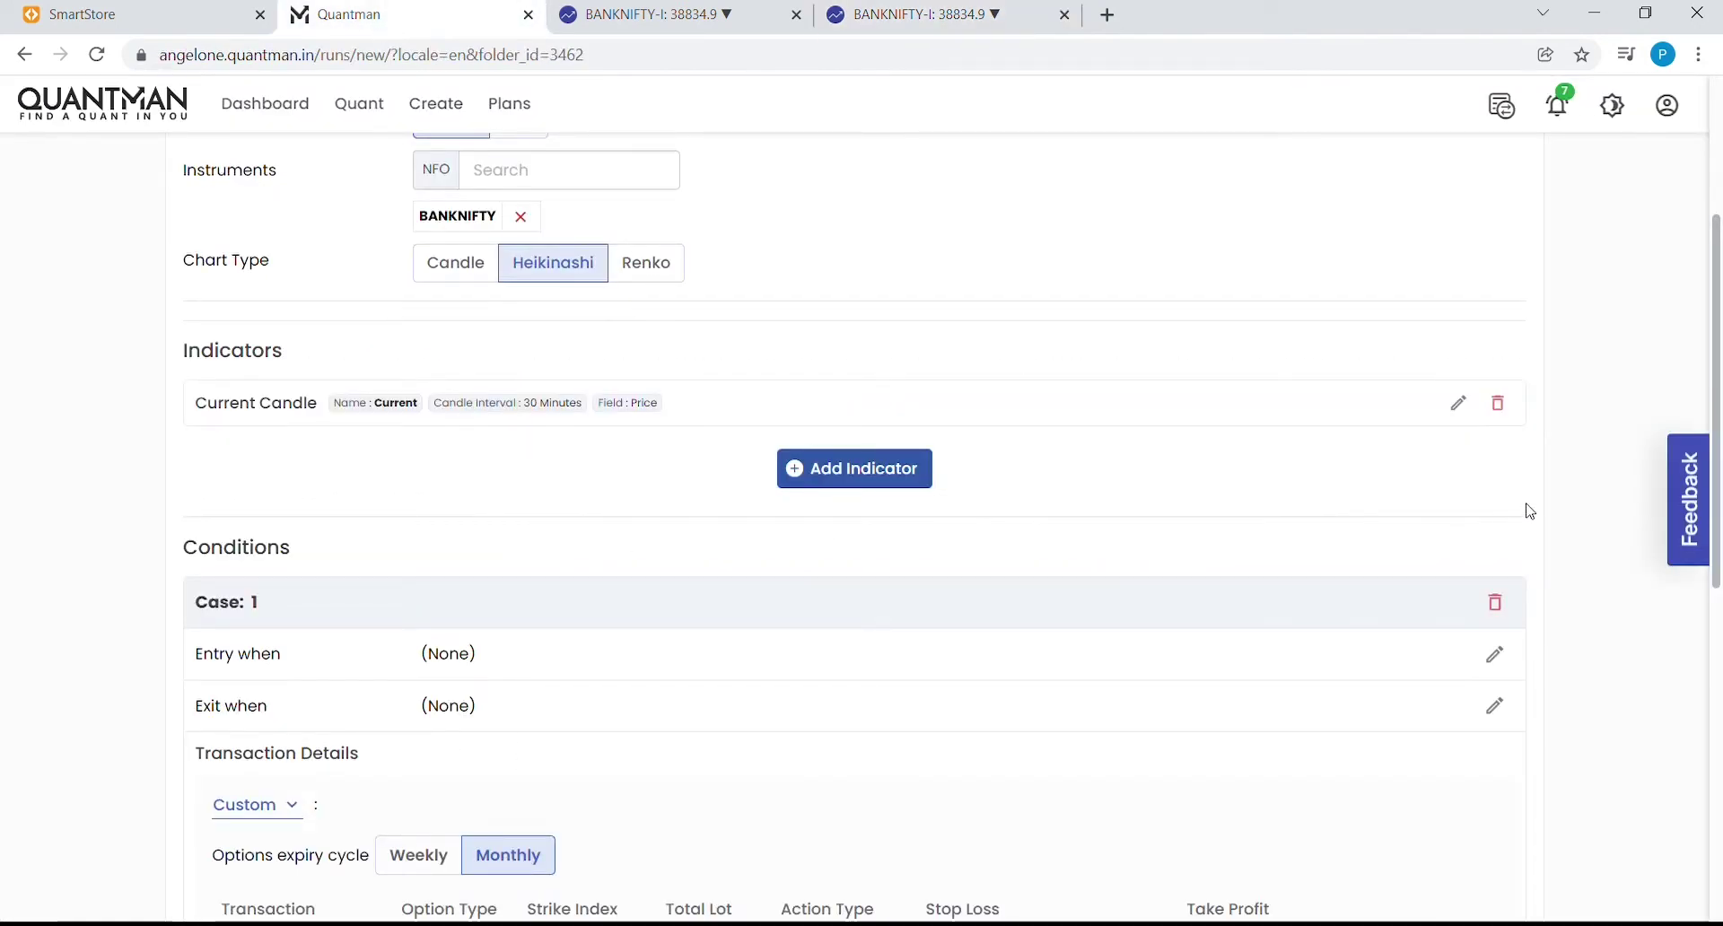
{"action": "left_click", "coordinate": [1496, 655]}
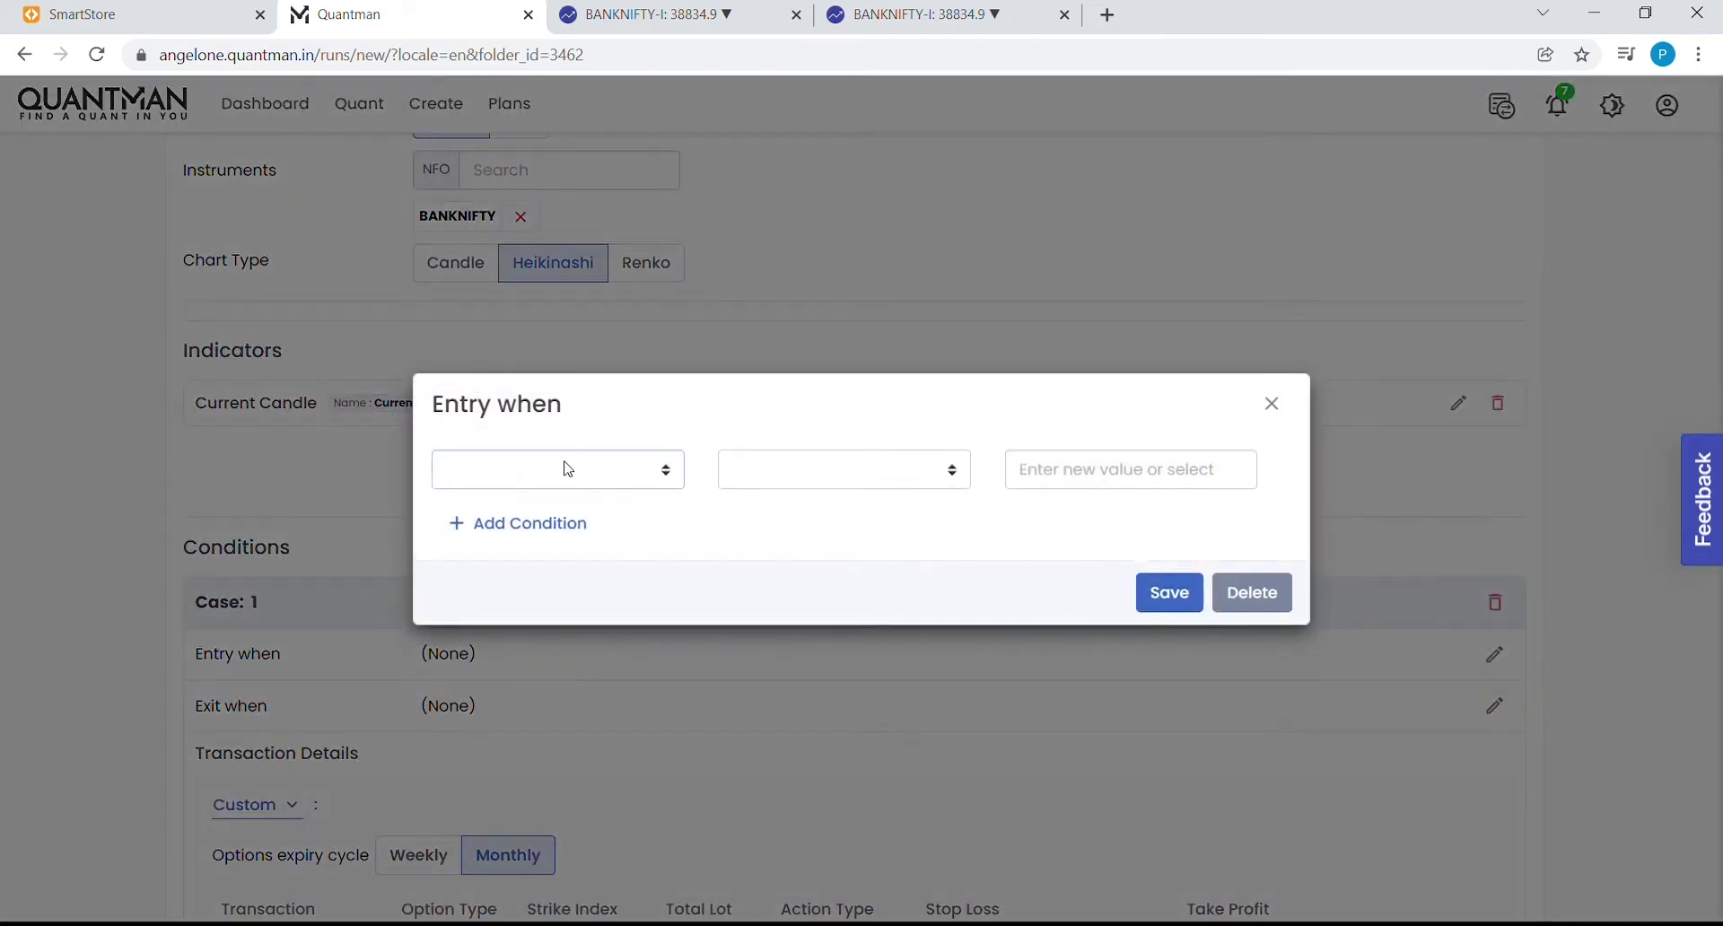
{"action": "left_click", "coordinate": [566, 679]}
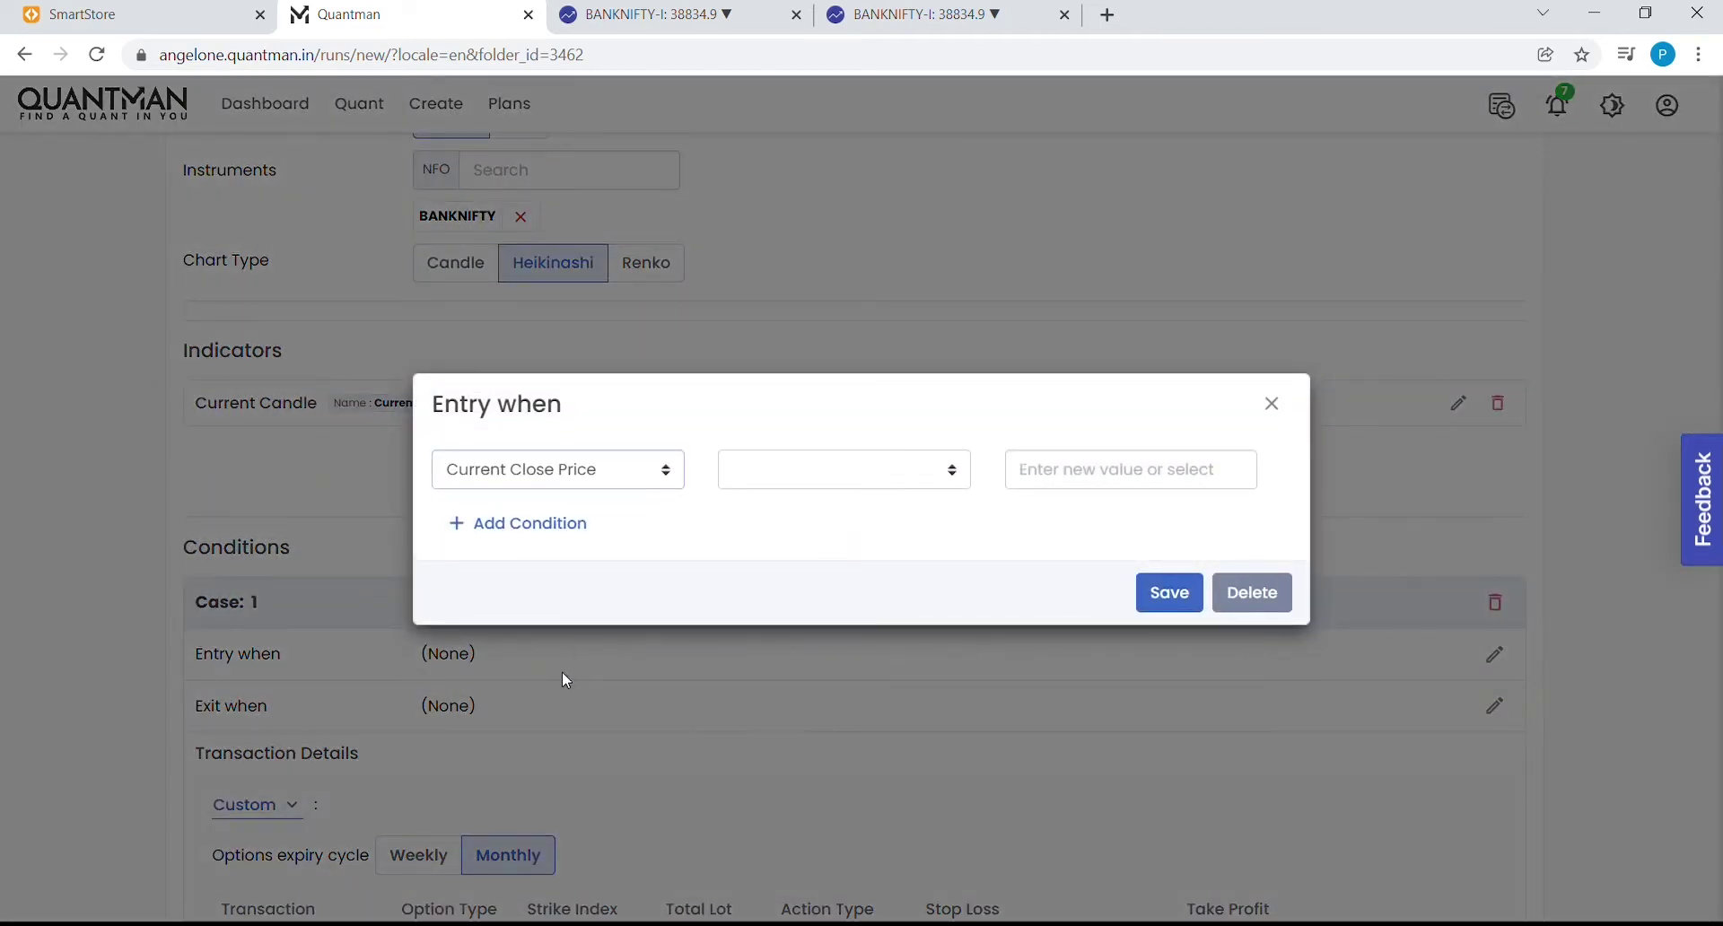
{"action": "left_click", "coordinate": [828, 482]}
{"action": "left_click", "coordinate": [808, 547]}
{"action": "left_click", "coordinate": [1089, 473]}
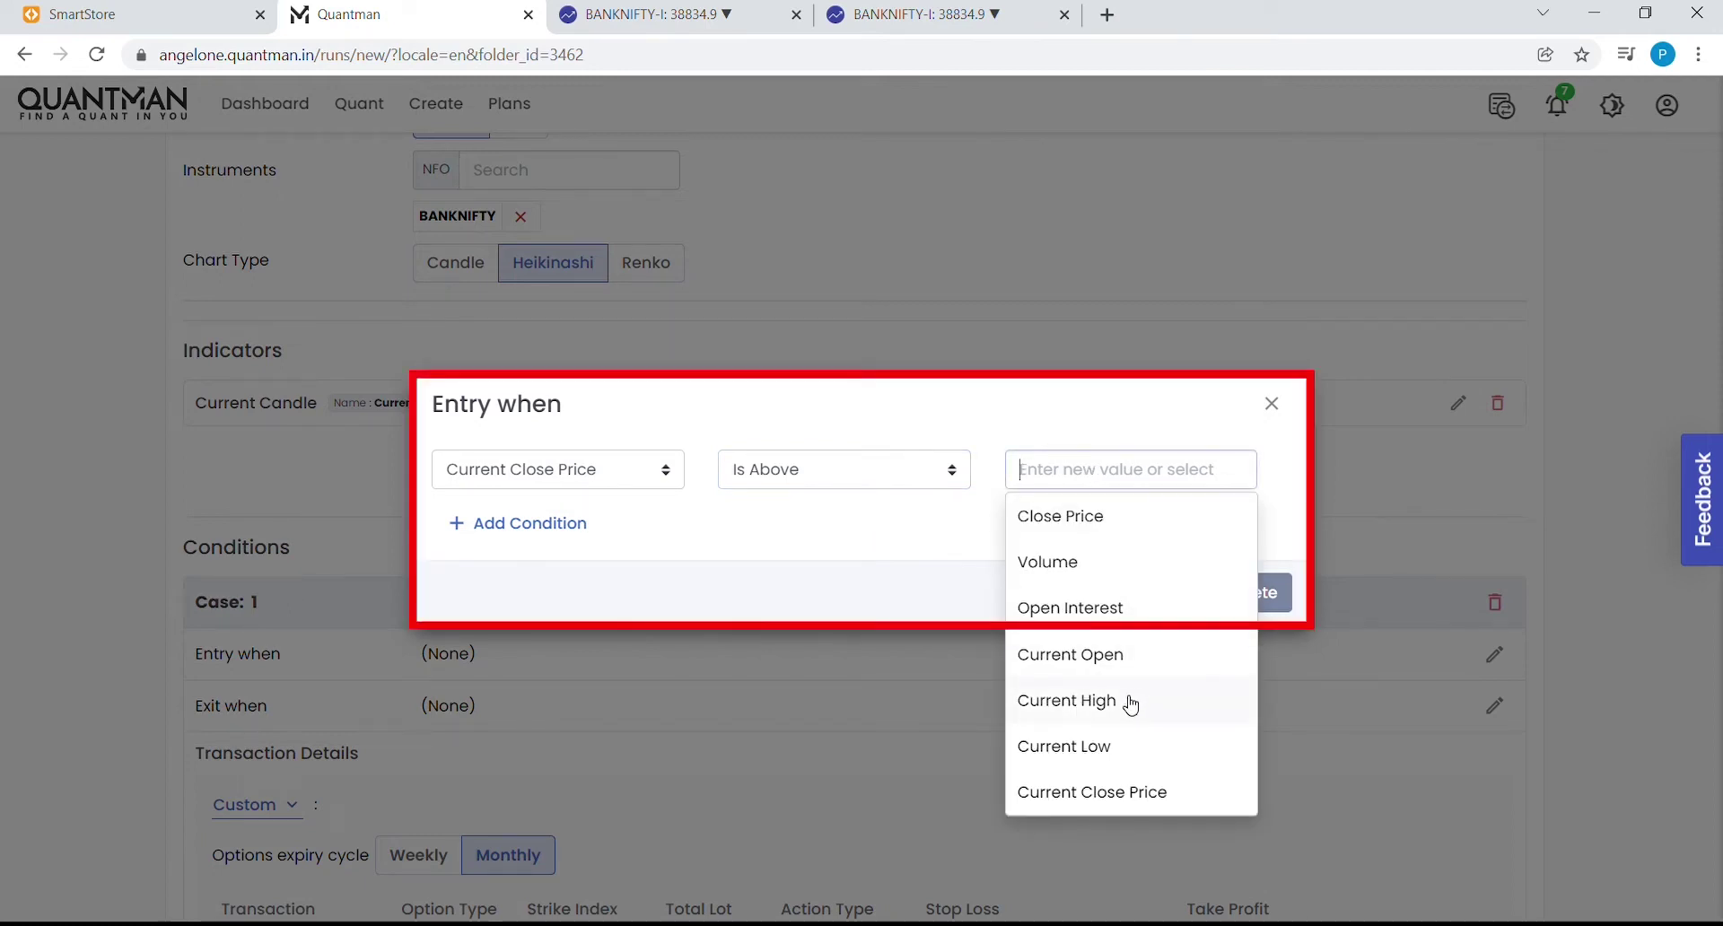
{"action": "left_click", "coordinate": [1118, 665]}
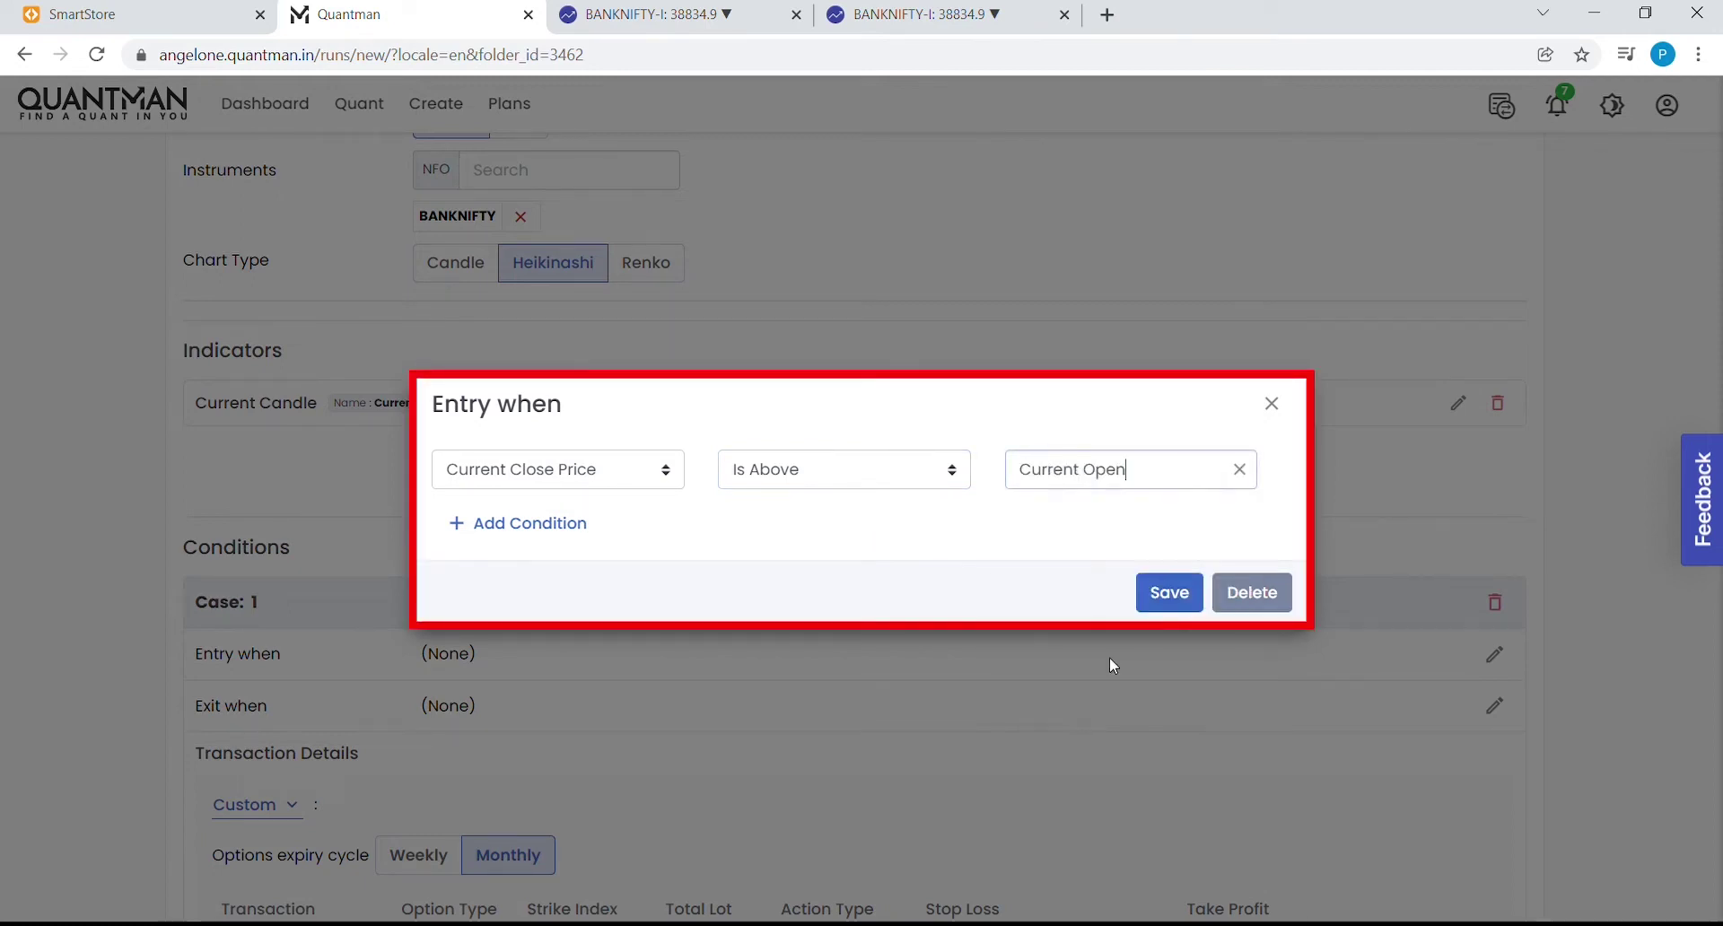
{"action": "left_click", "coordinate": [1169, 596]}
- Set the Case 1 exit condition to Current Close Price Is Below Current Open and save it
{"action": "left_click", "coordinate": [1495, 706]}
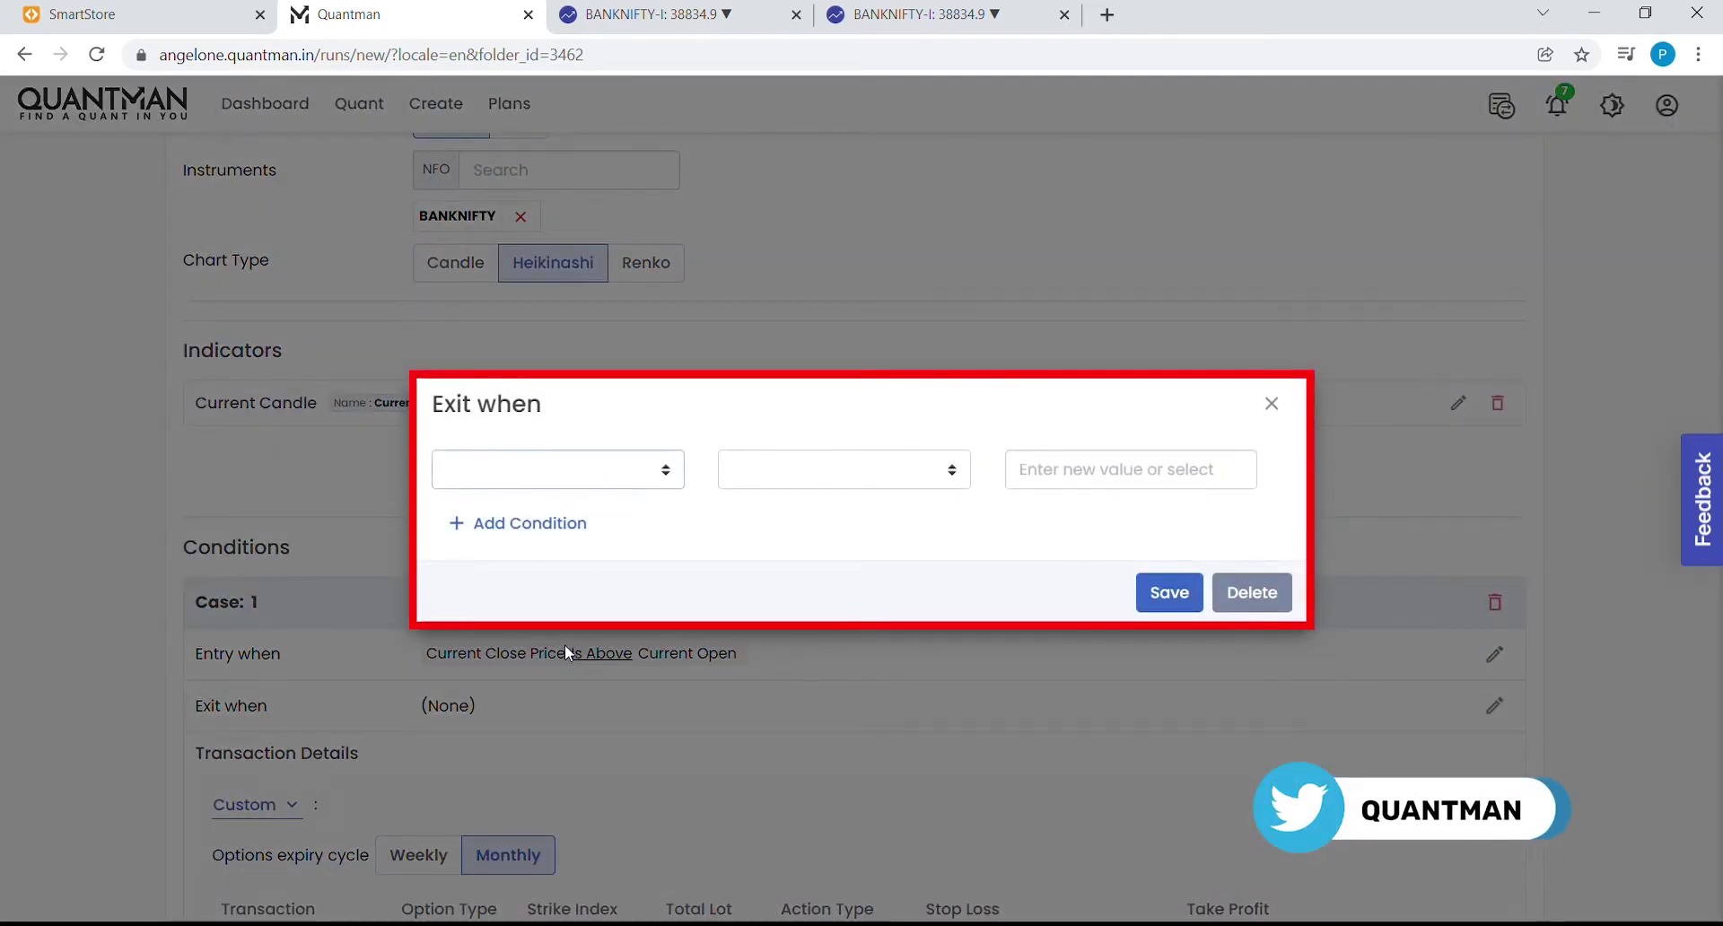
{"action": "left_click", "coordinate": [788, 485]}
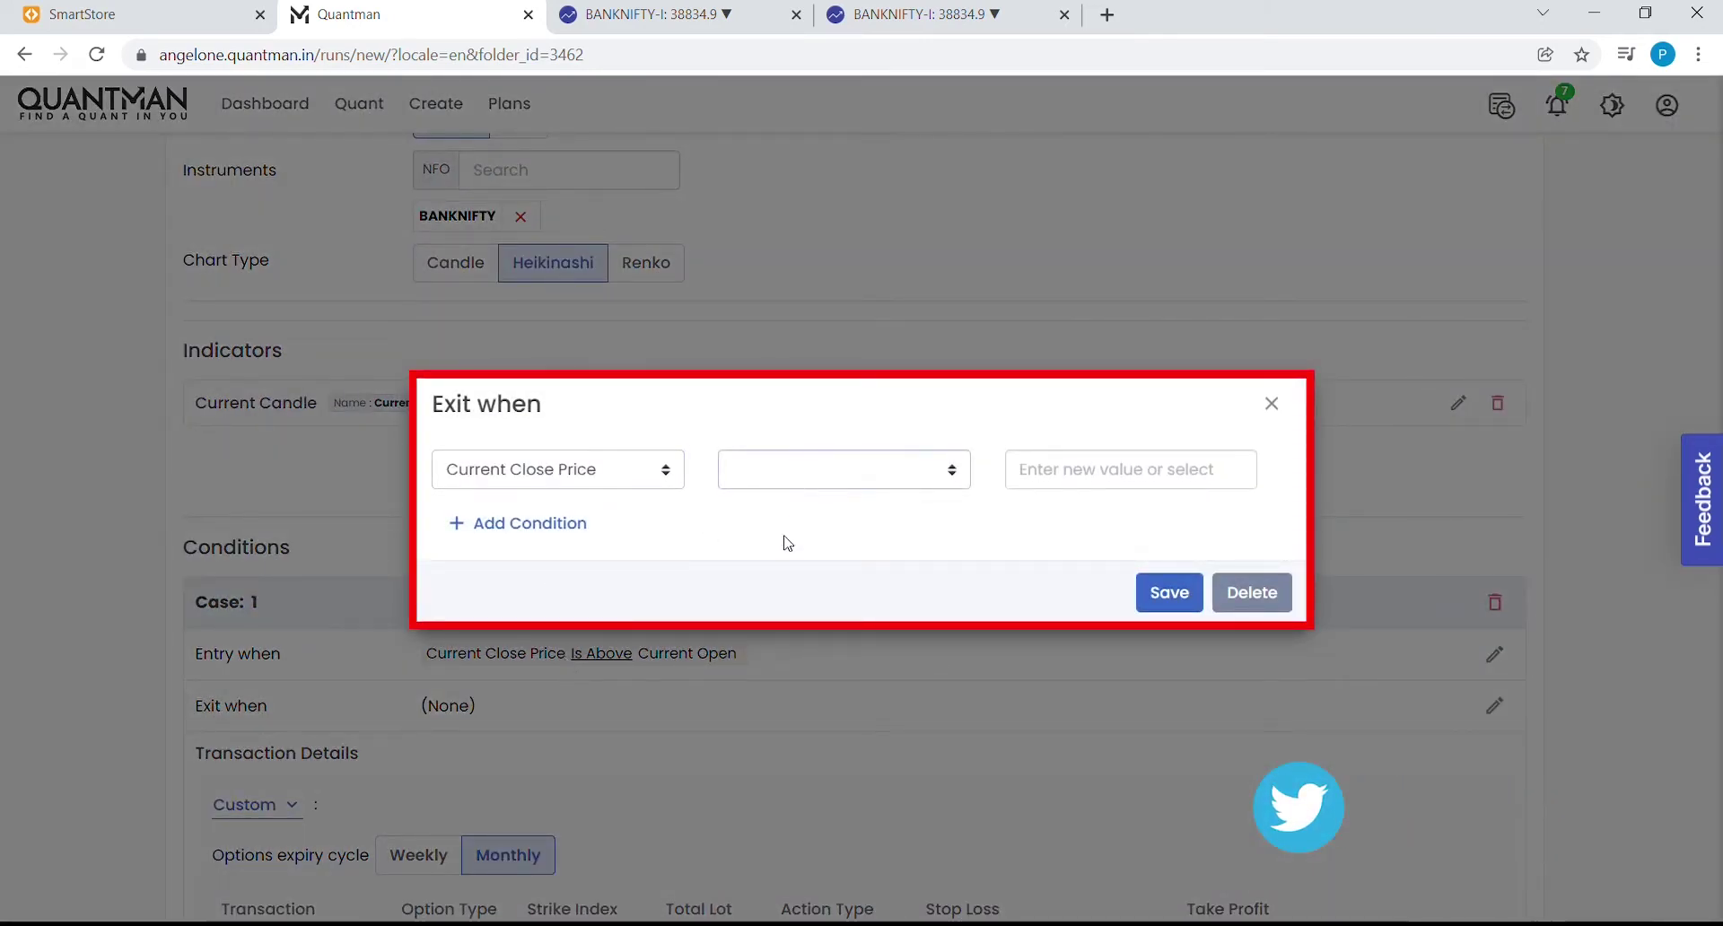
{"action": "left_click", "coordinate": [785, 587]}
{"action": "left_click", "coordinate": [1091, 461]}
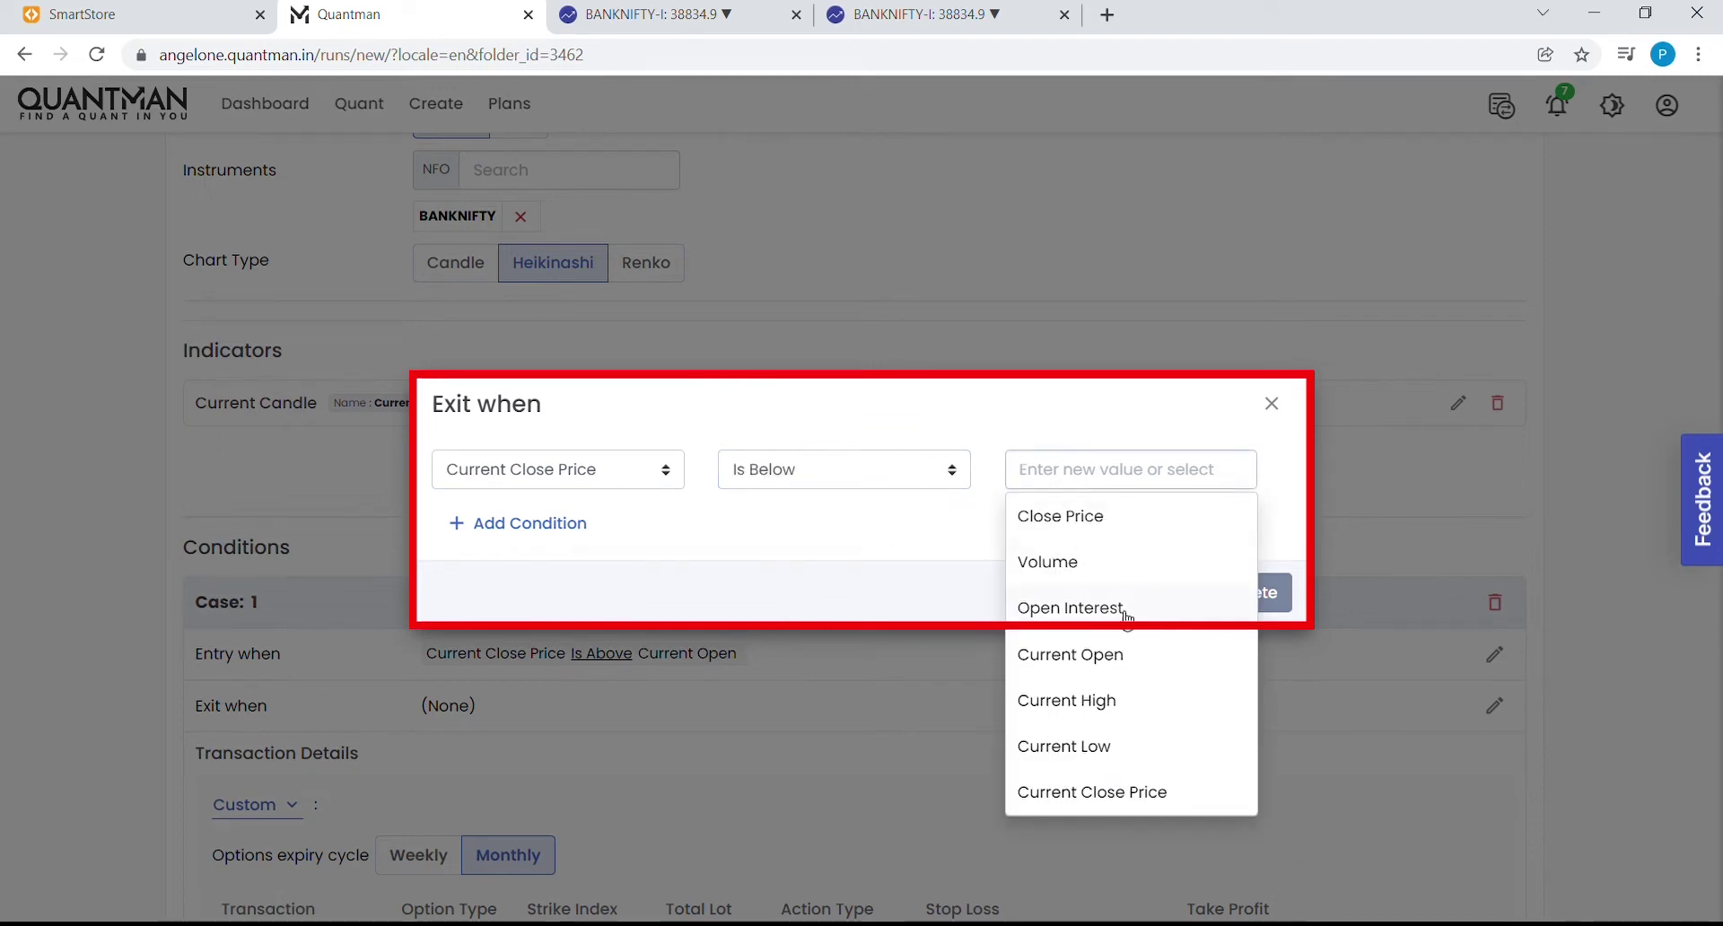
{"action": "left_click", "coordinate": [1113, 672]}
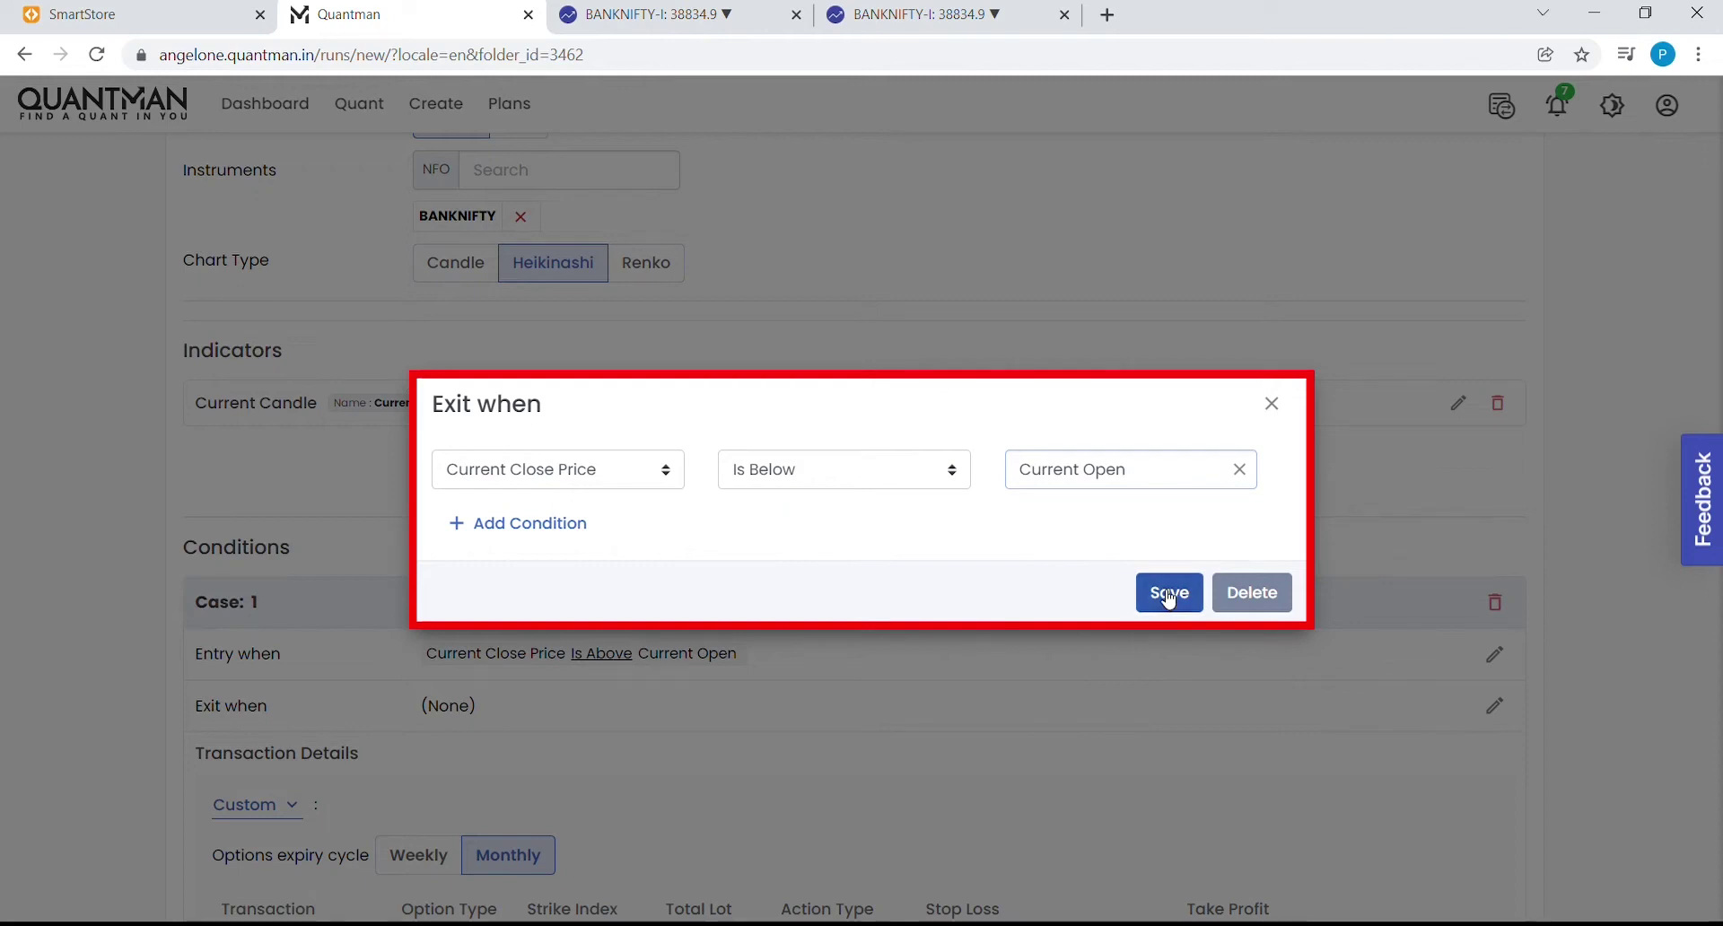
{"action": "left_click", "coordinate": [1166, 593]}
- Make the Case 1 transaction a Future with the Buy action, and run the backtest
{"action": "scroll", "coordinate": [1529, 711], "scroll_direction": "down", "scroll_amount": 5}
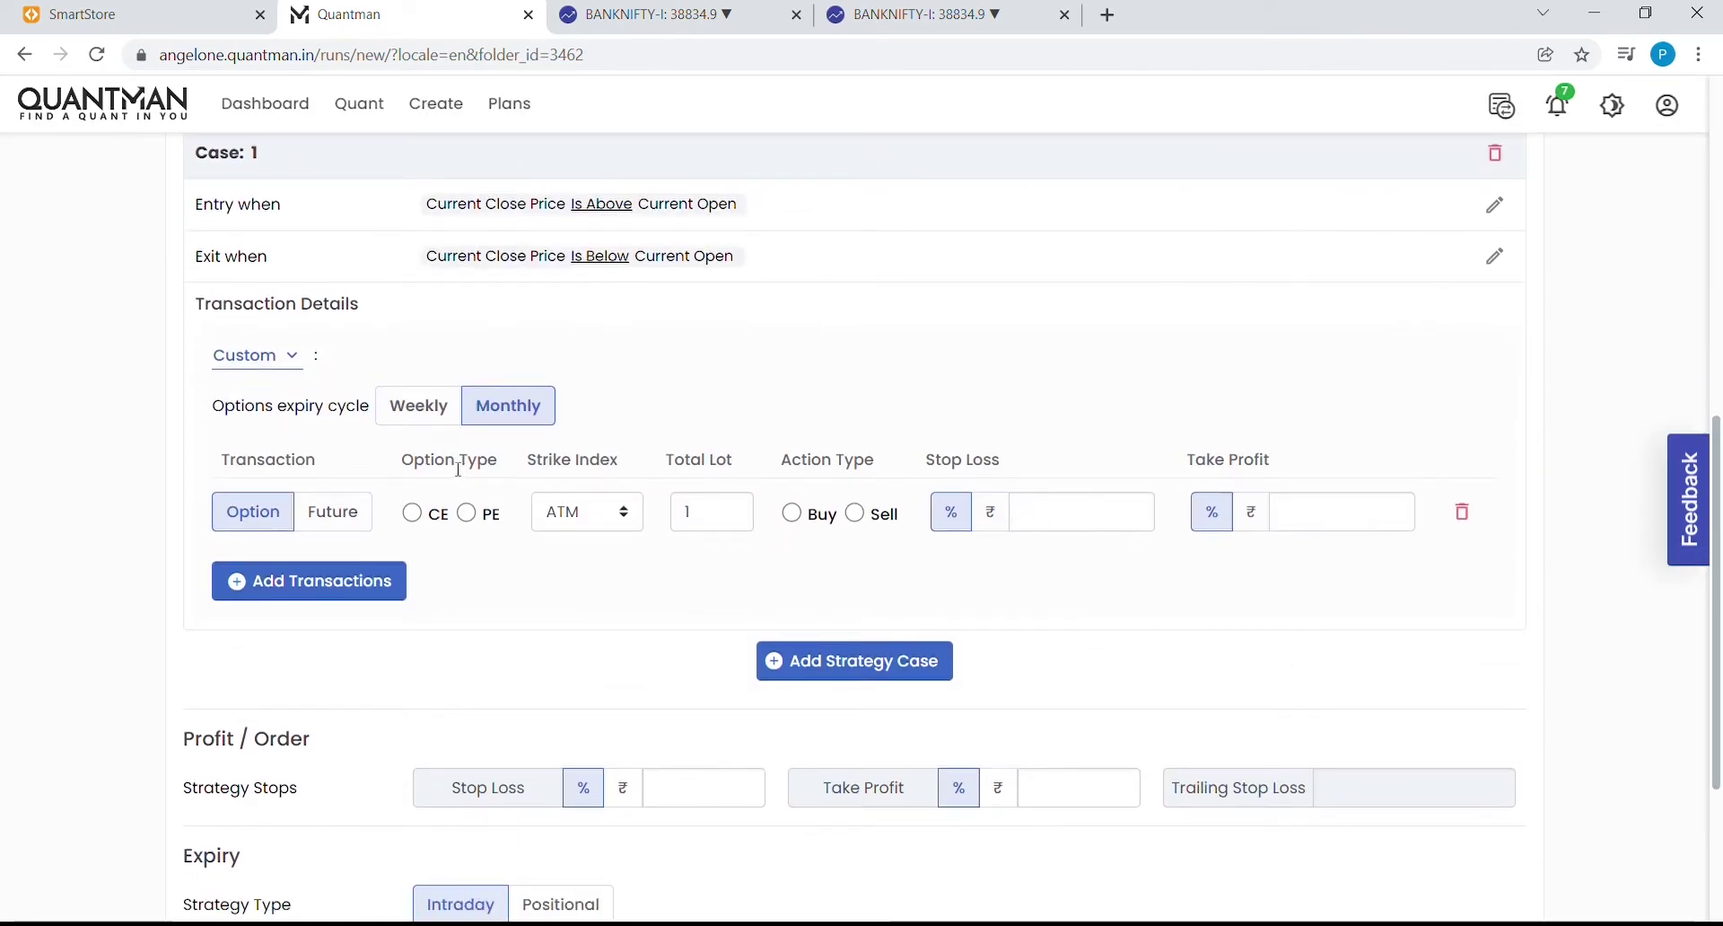
{"action": "left_click", "coordinate": [340, 516]}
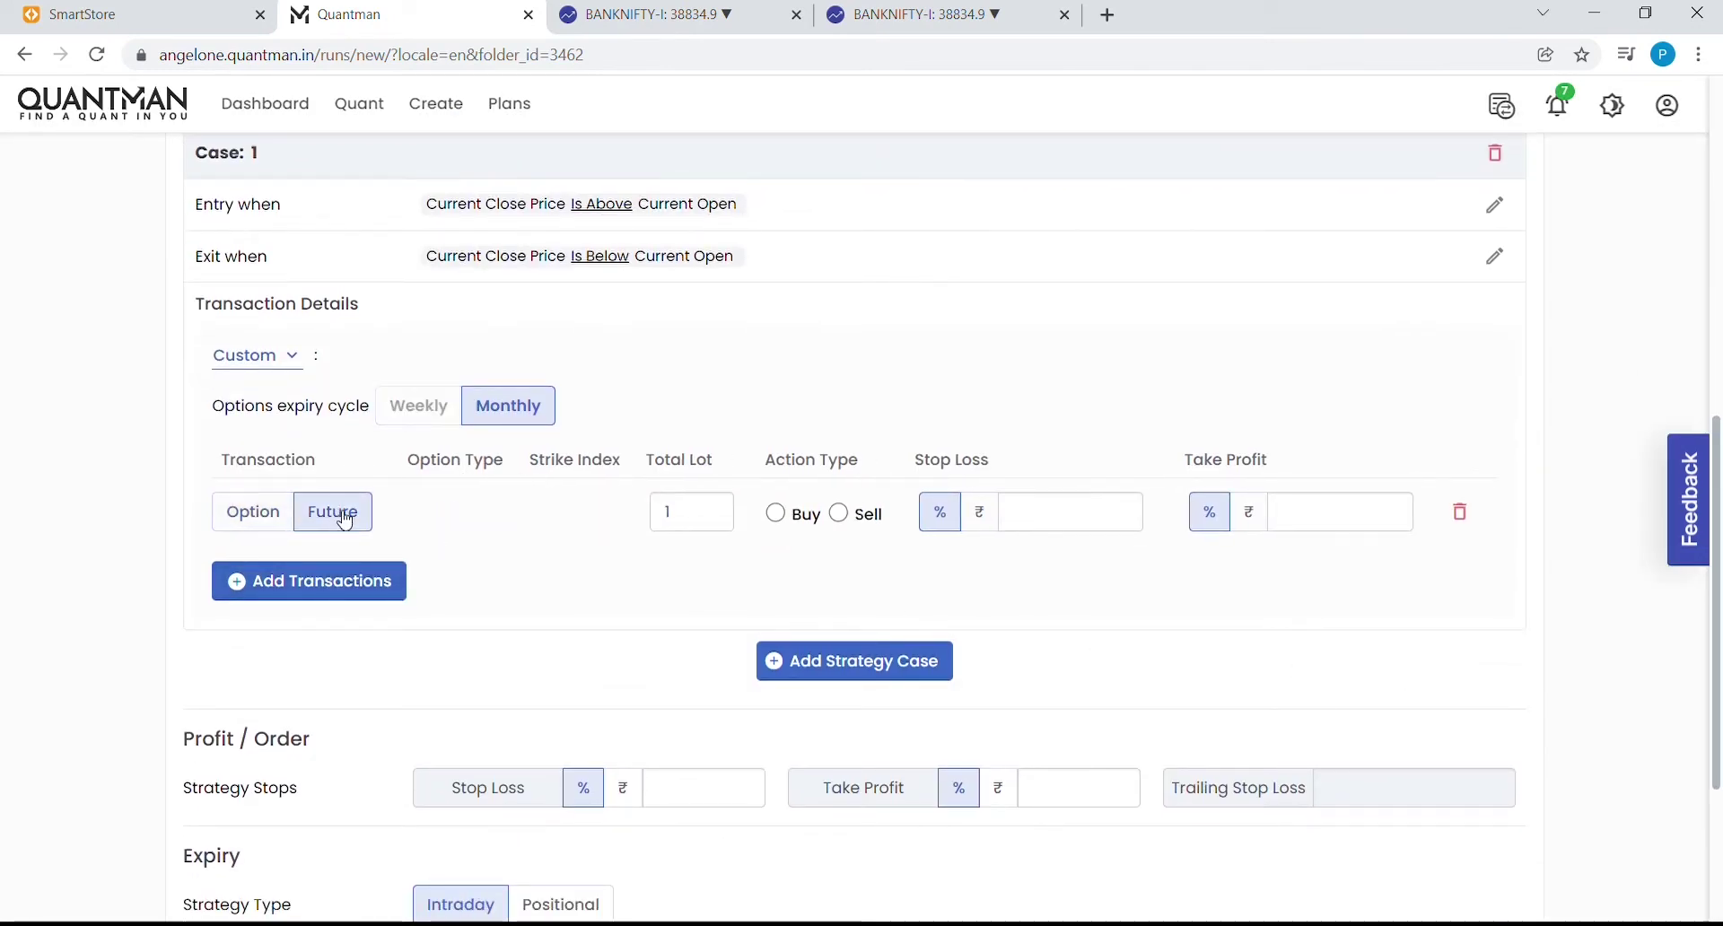
{"action": "left_click", "coordinate": [786, 516]}
{"action": "scroll", "coordinate": [1409, 682], "scroll_direction": "down", "scroll_amount": 3}
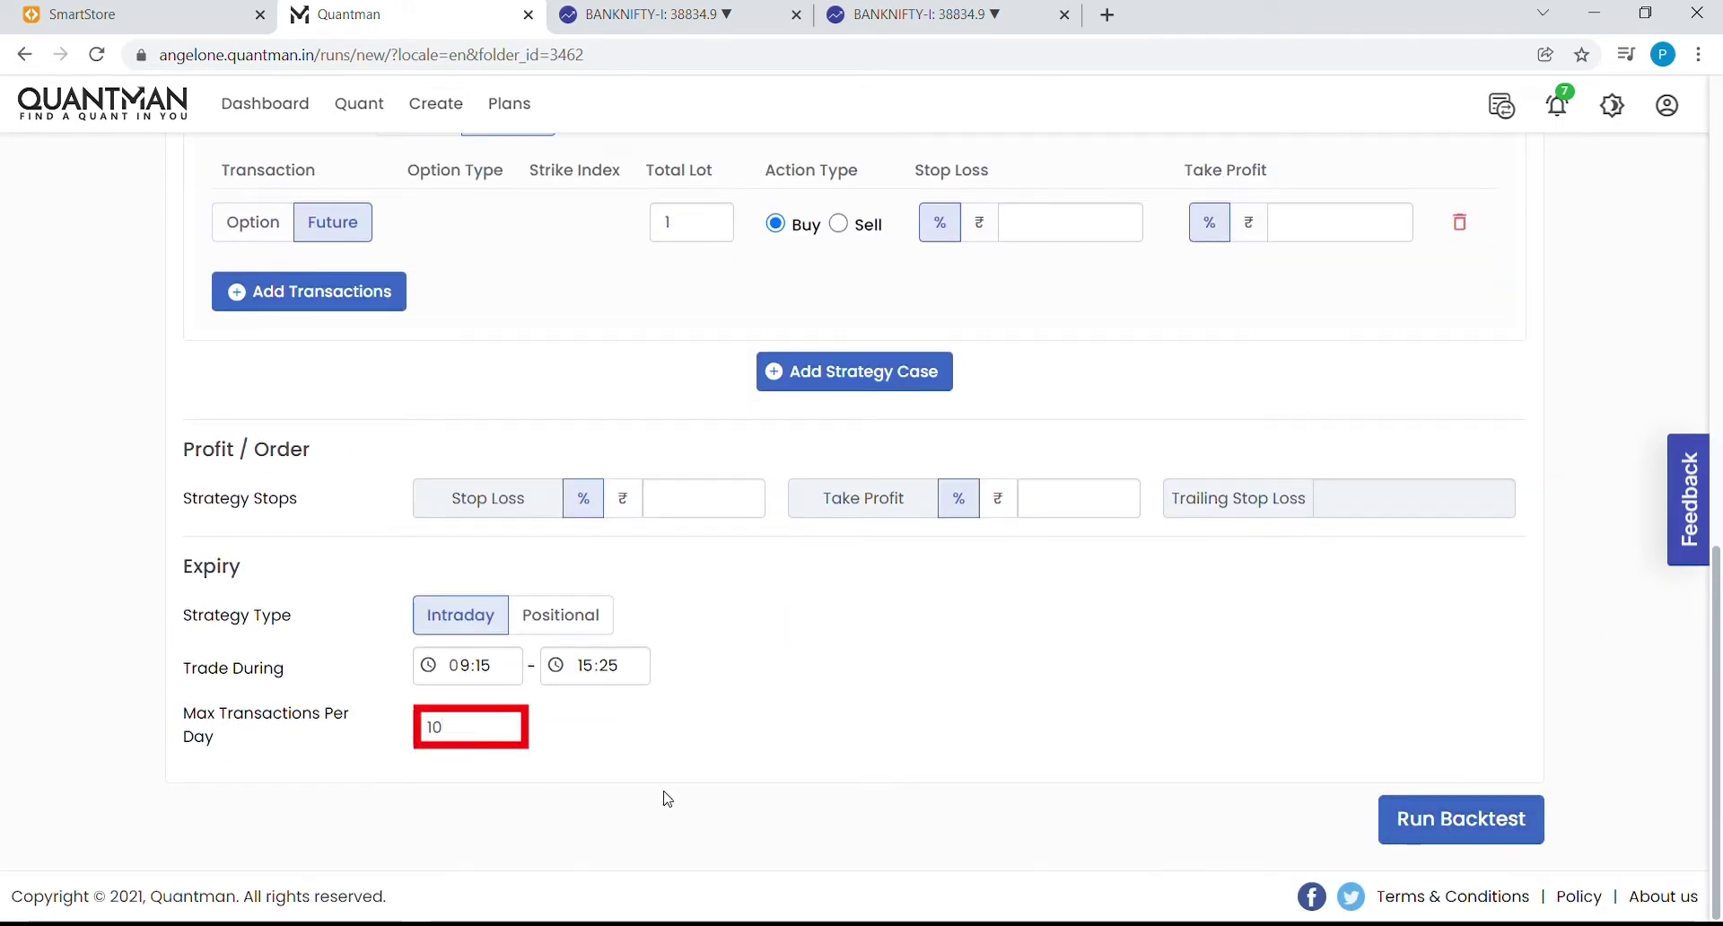
{"action": "left_click", "coordinate": [1451, 819]}
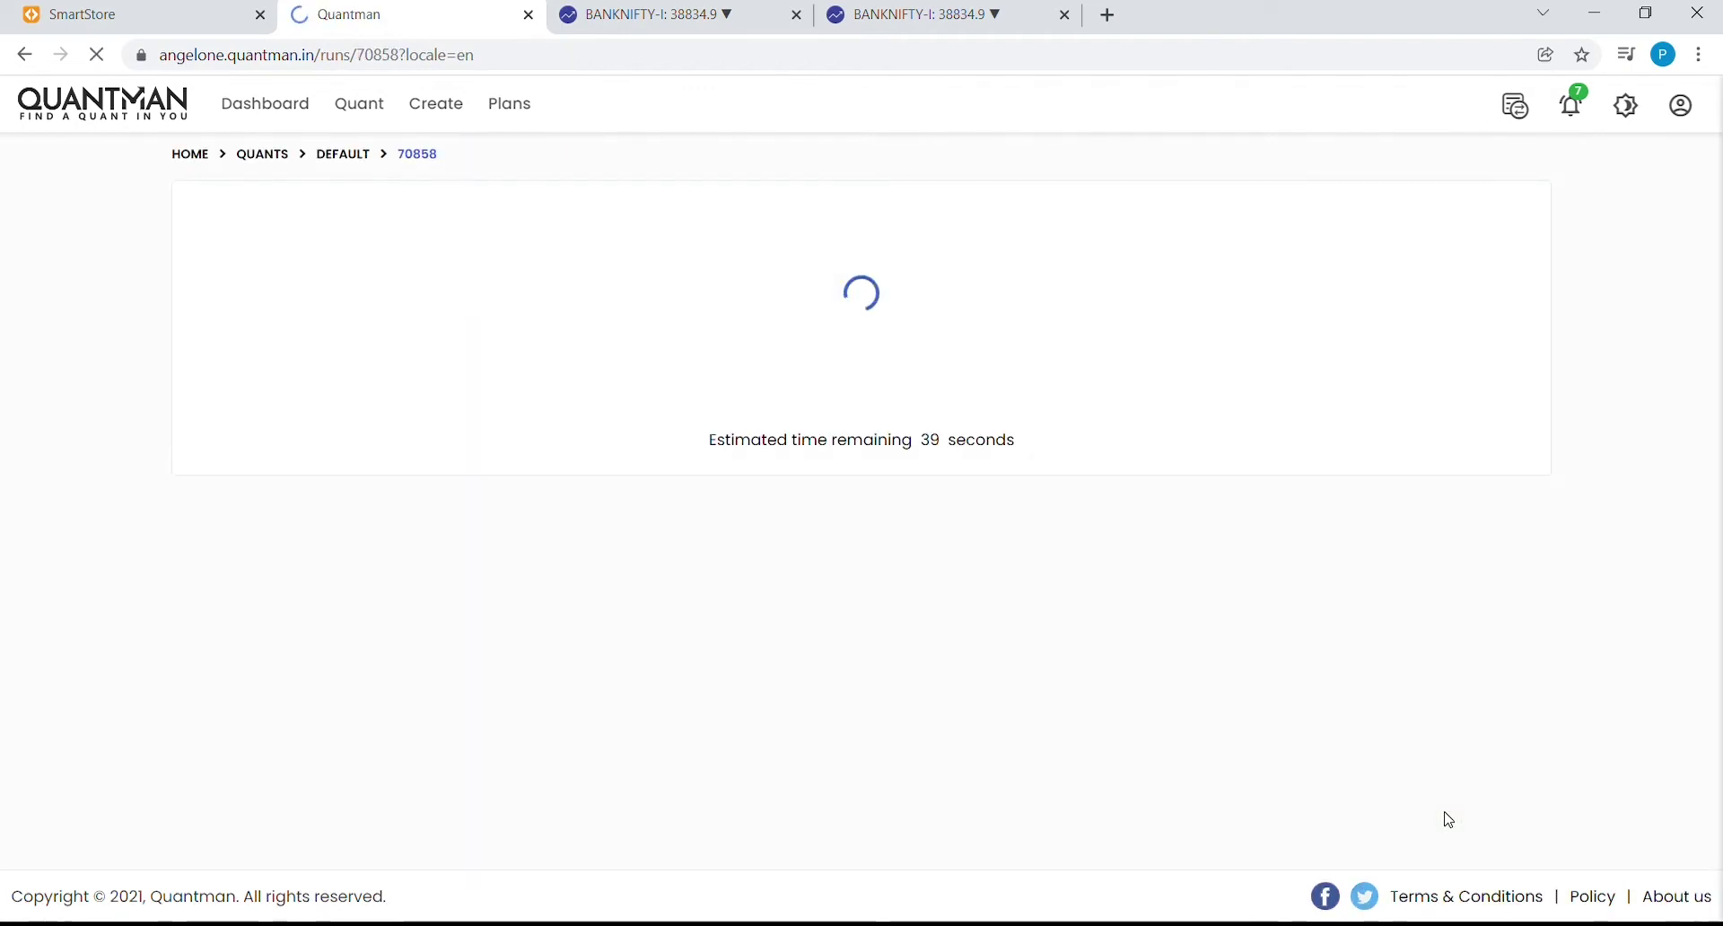
- In a clone of the run, extend the Case 1 entry condition with "and" Current Open Equal To Current Low
{"action": "scroll", "coordinate": [1613, 544], "scroll_direction": "down", "scroll_amount": 5}
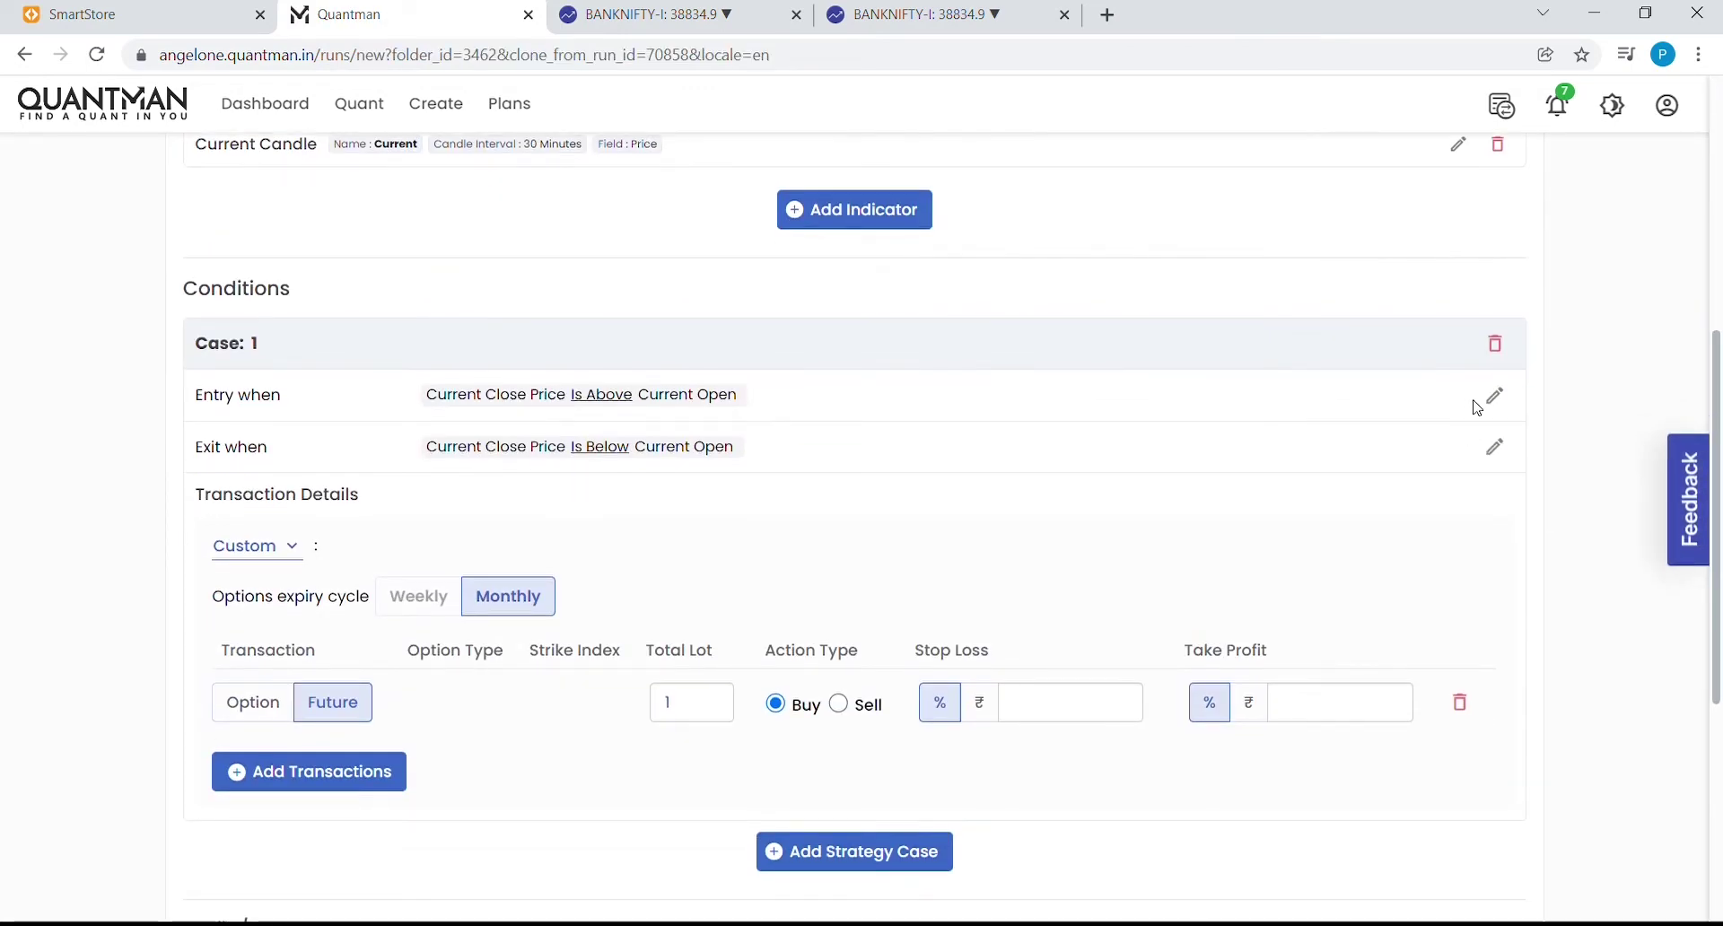
{"action": "left_click", "coordinate": [1493, 396]}
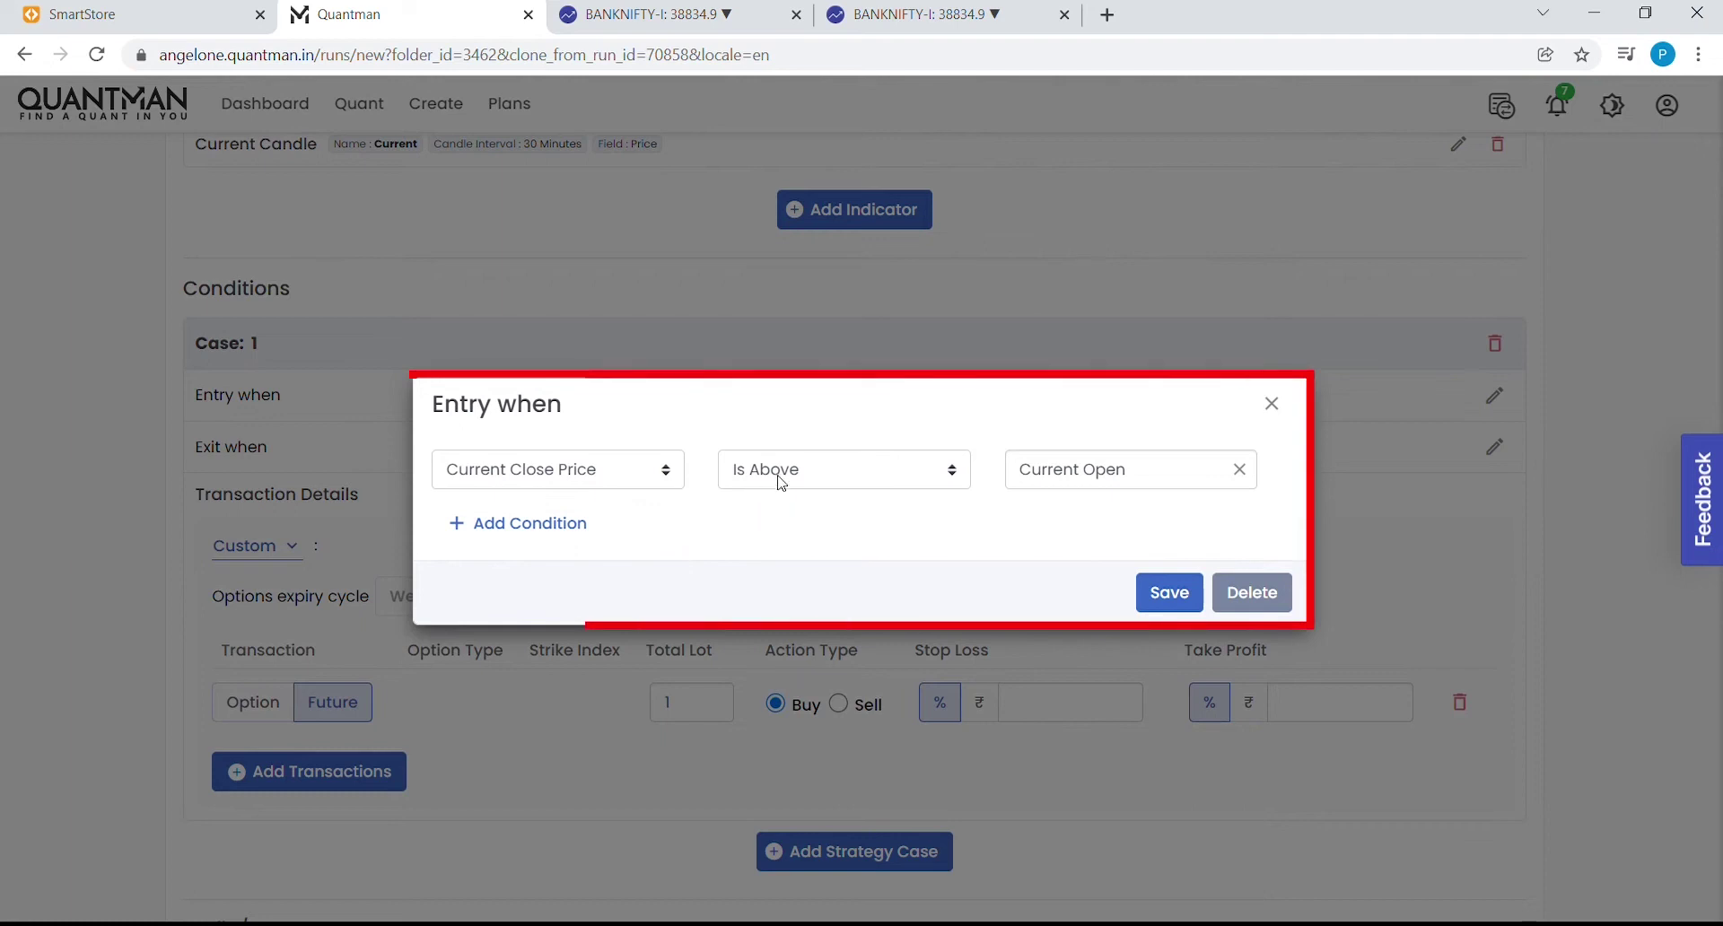
{"action": "left_click", "coordinate": [598, 533]}
{"action": "left_click", "coordinate": [442, 473]}
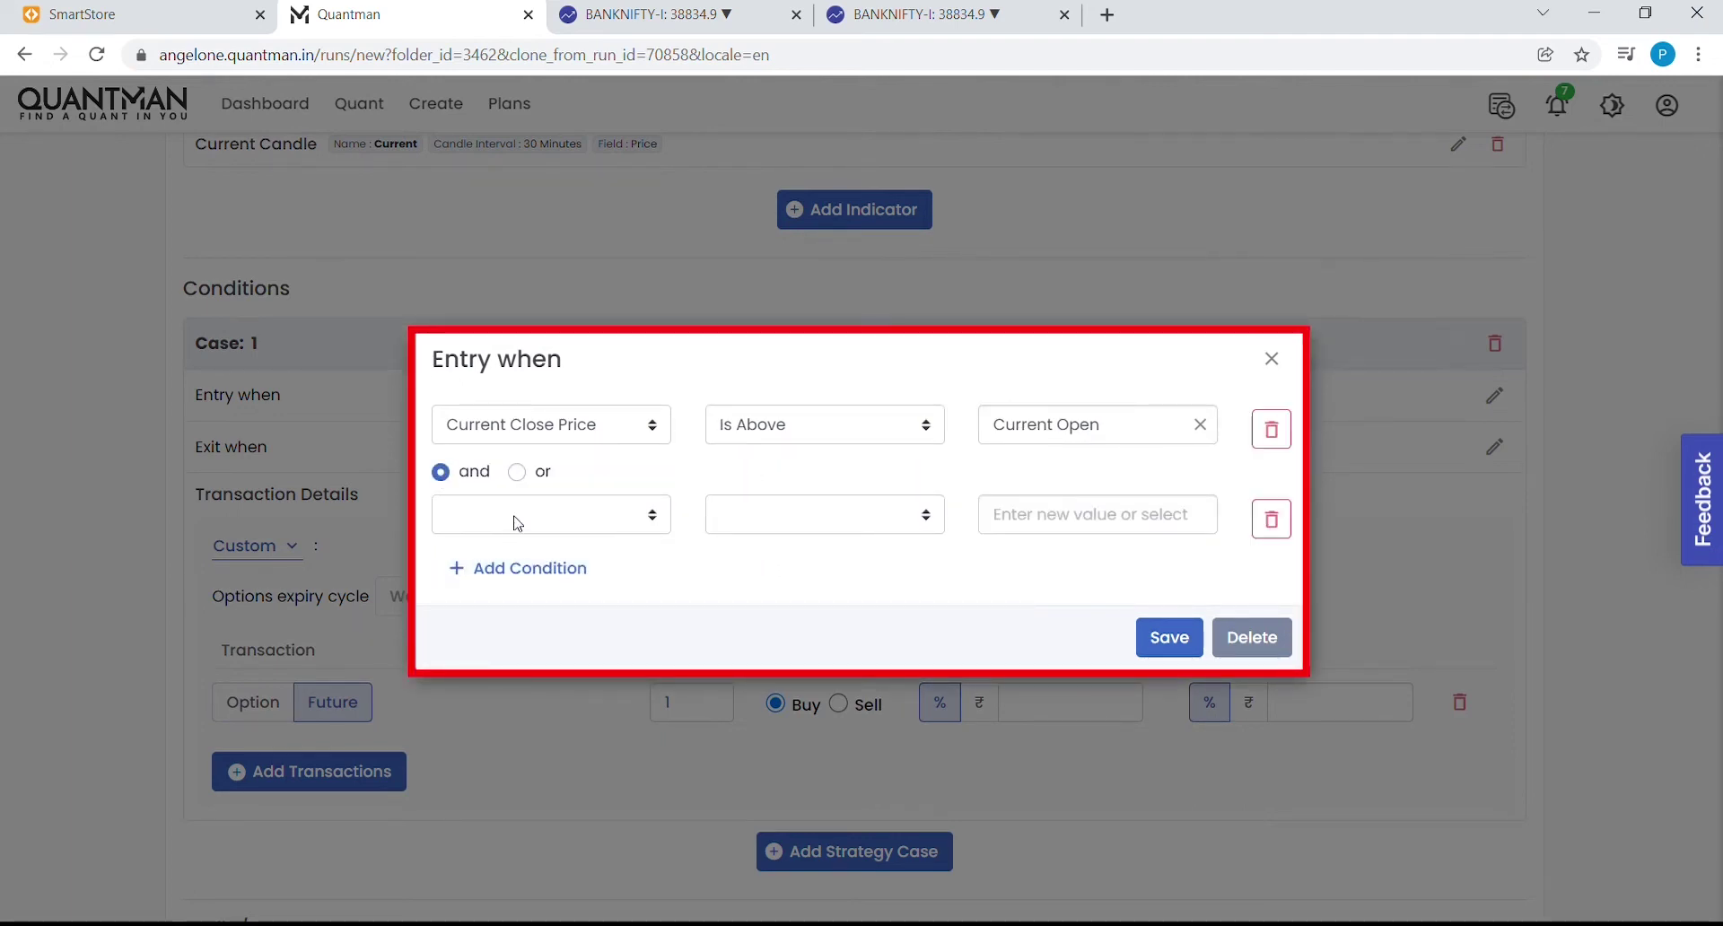
{"action": "left_click", "coordinate": [567, 721]}
{"action": "left_click", "coordinate": [754, 527]}
{"action": "left_click", "coordinate": [558, 662]}
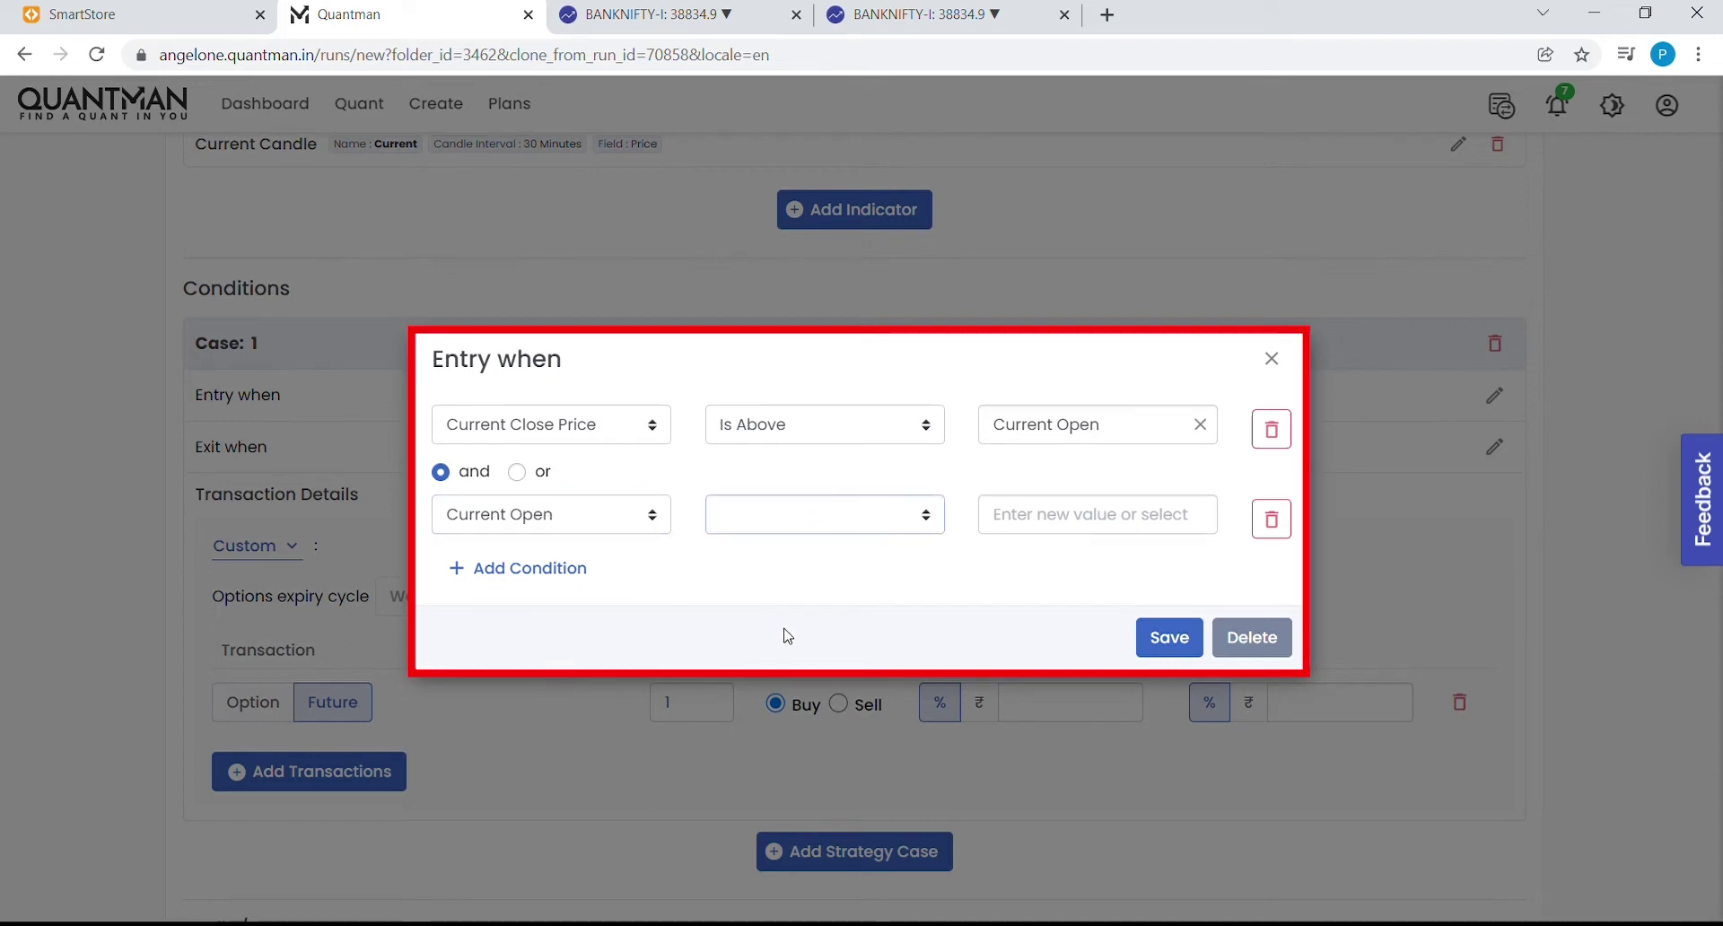
{"action": "left_click", "coordinate": [785, 587]}
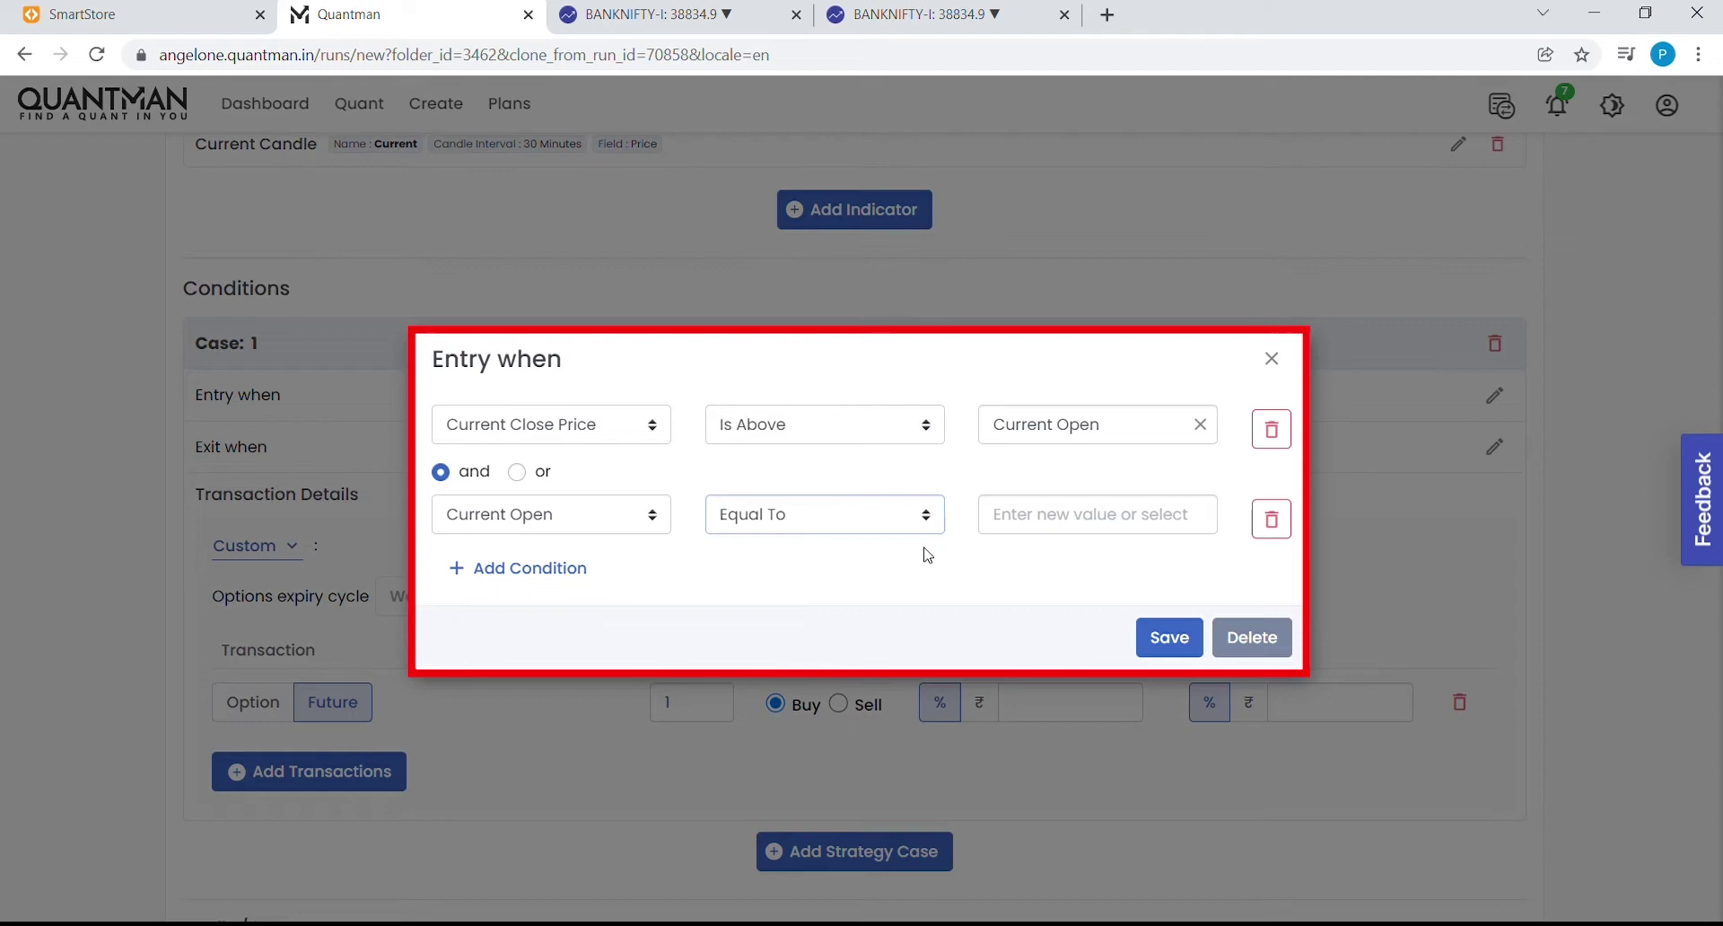
{"action": "left_click", "coordinate": [1040, 521]}
{"action": "left_click", "coordinate": [1062, 796]}
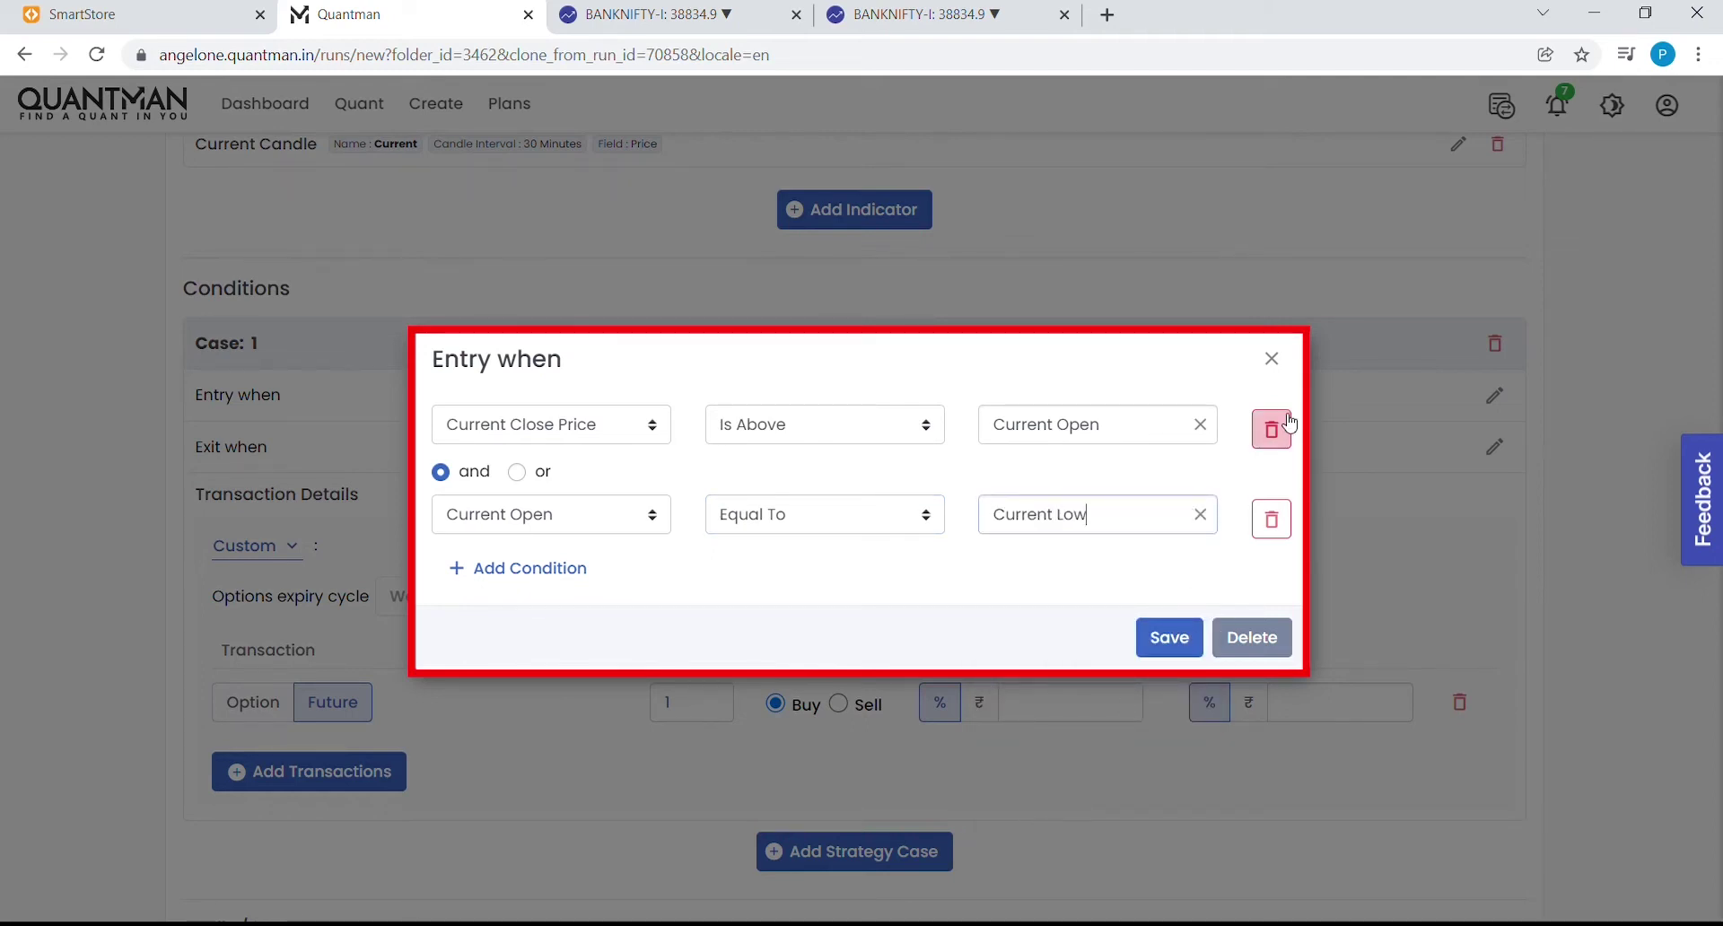
{"action": "left_click", "coordinate": [1157, 646]}
- Extend the Case 1 exit condition with "and" Current High Equal To Current Open, and run the backtest
{"action": "left_click", "coordinate": [1495, 446]}
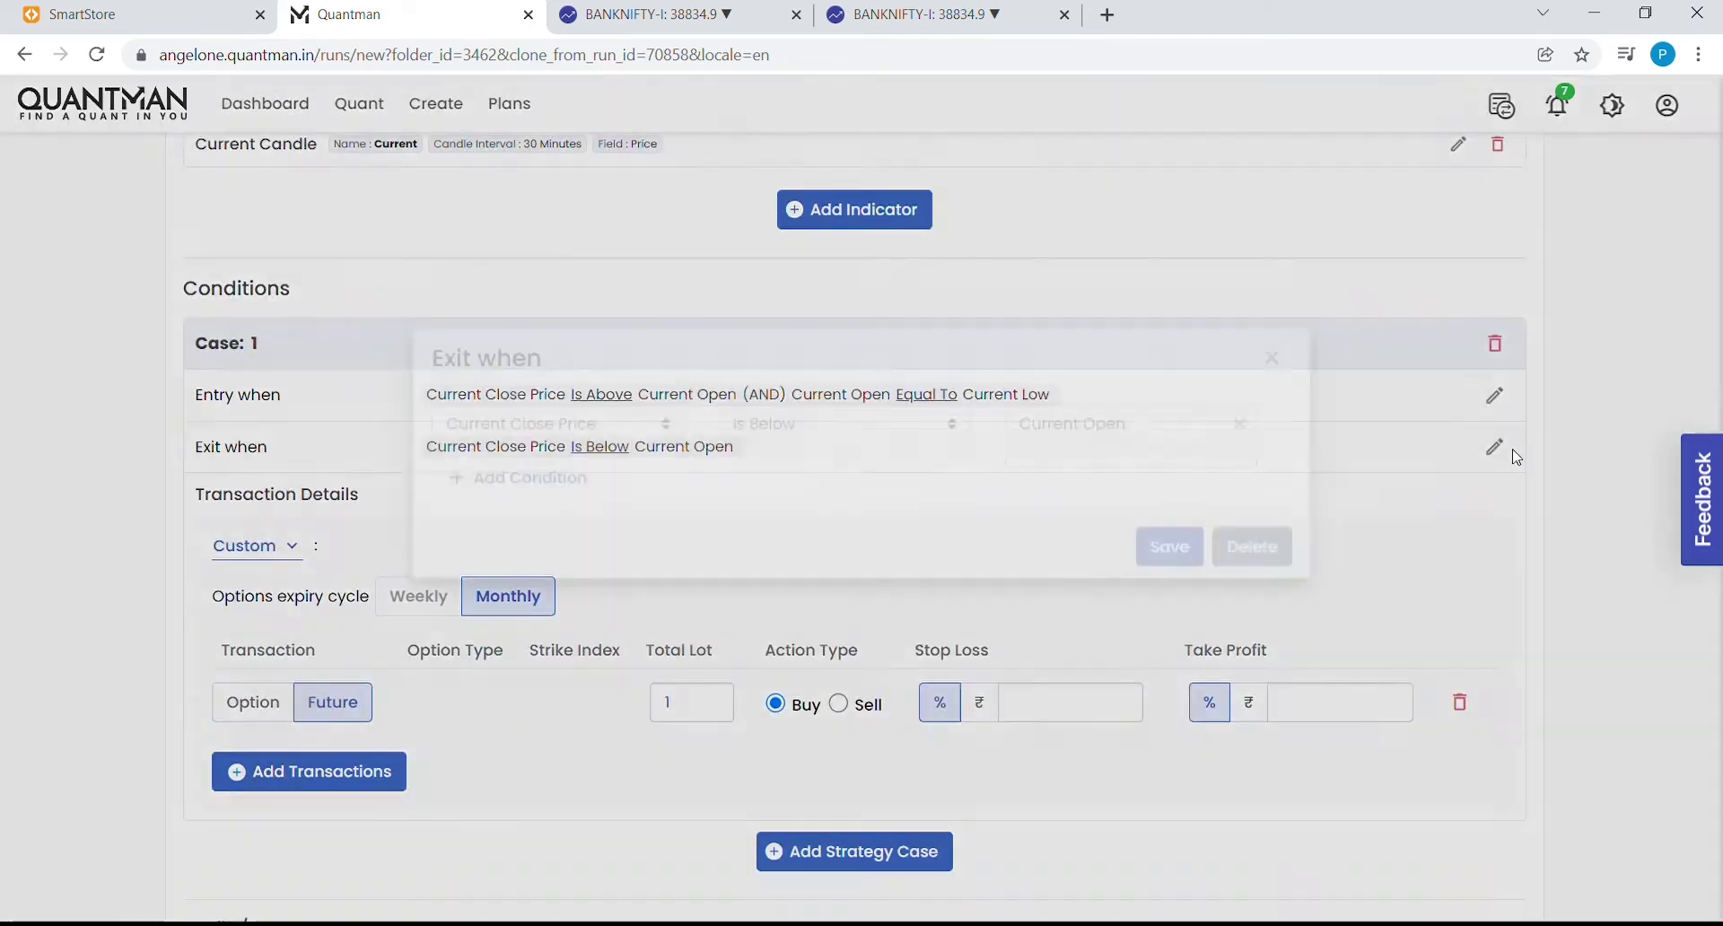
{"action": "left_click", "coordinate": [581, 530]}
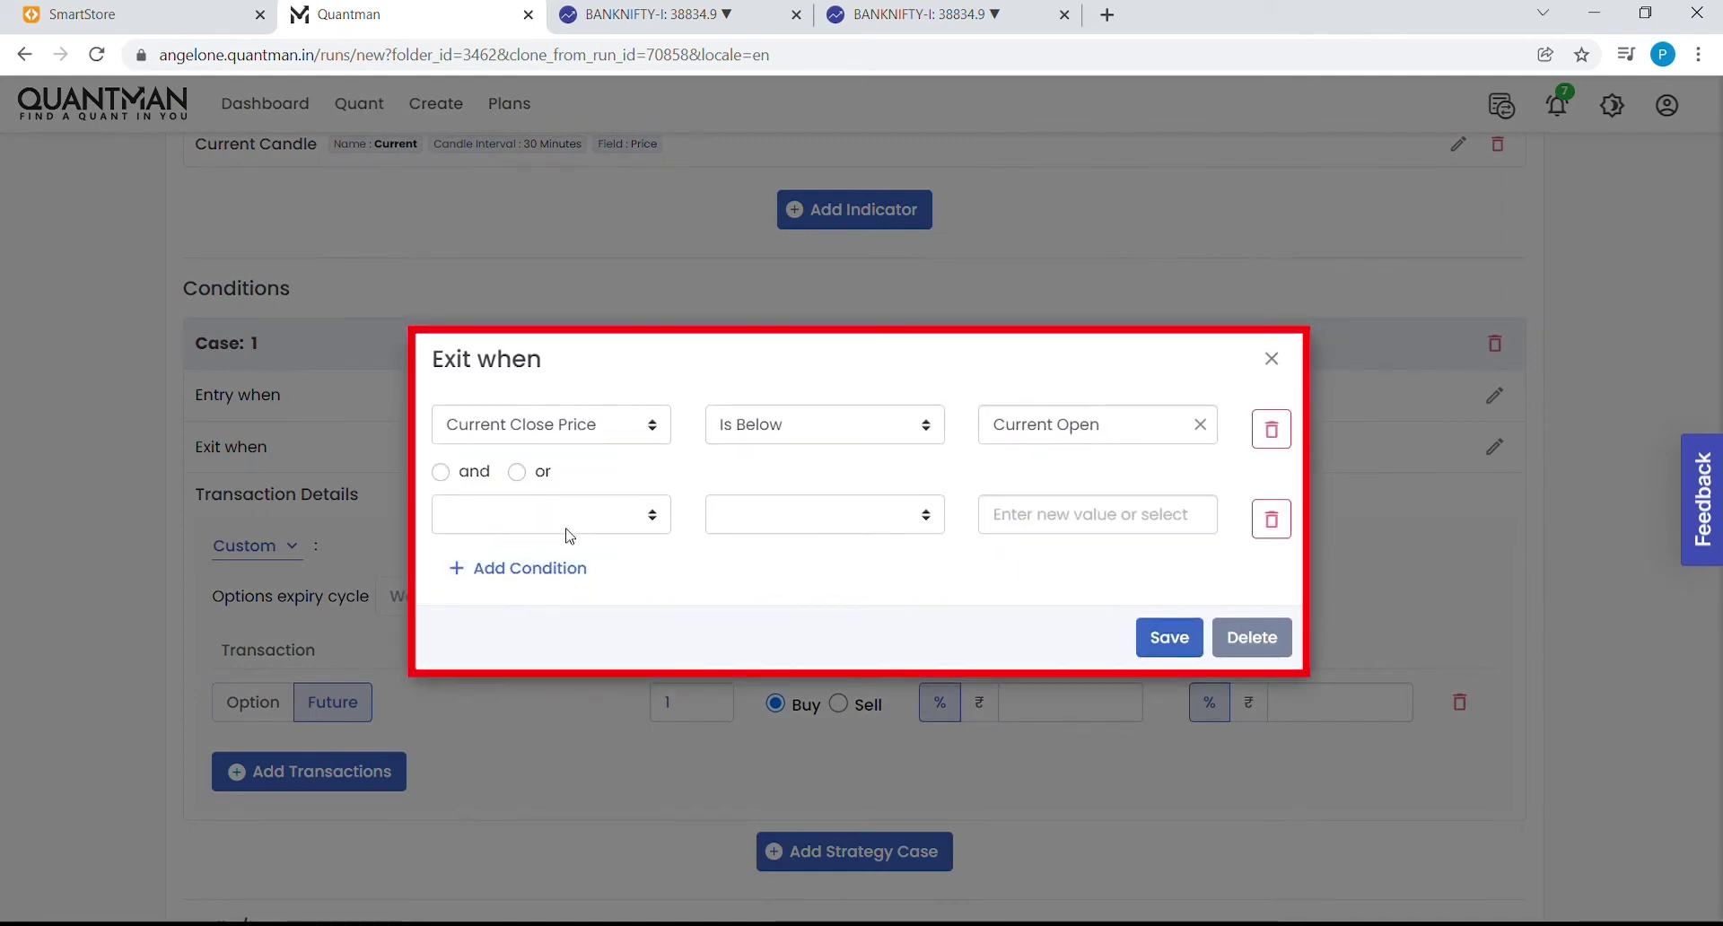
{"action": "left_click", "coordinate": [441, 472]}
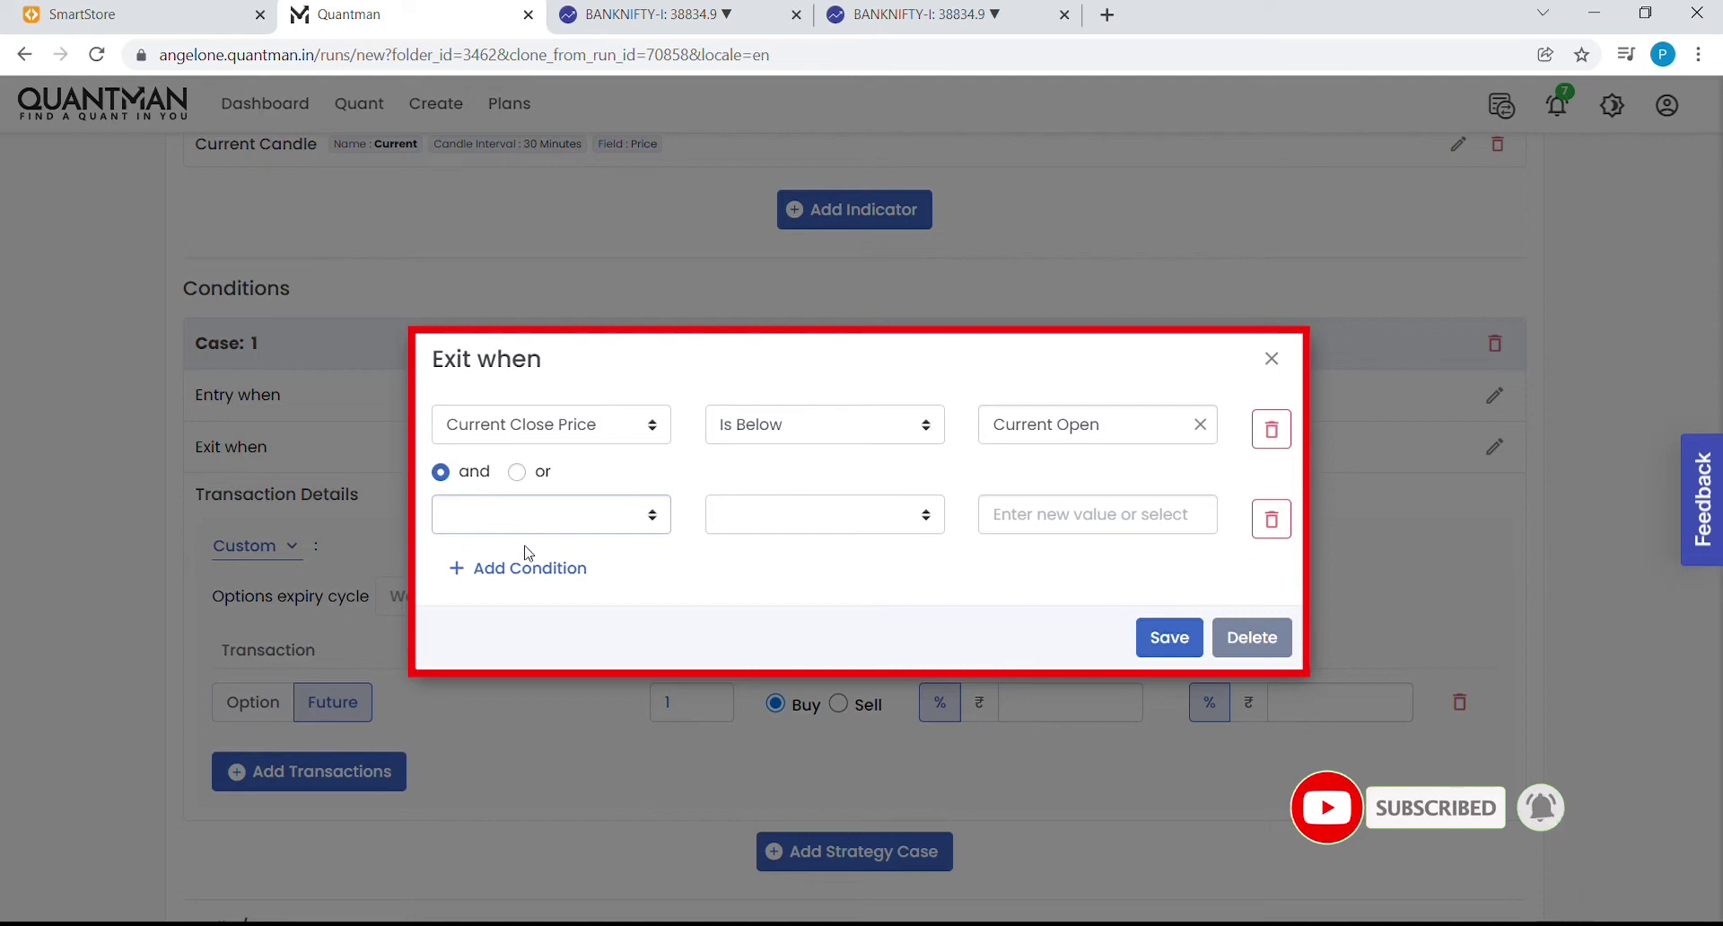
{"action": "left_click", "coordinate": [529, 673]}
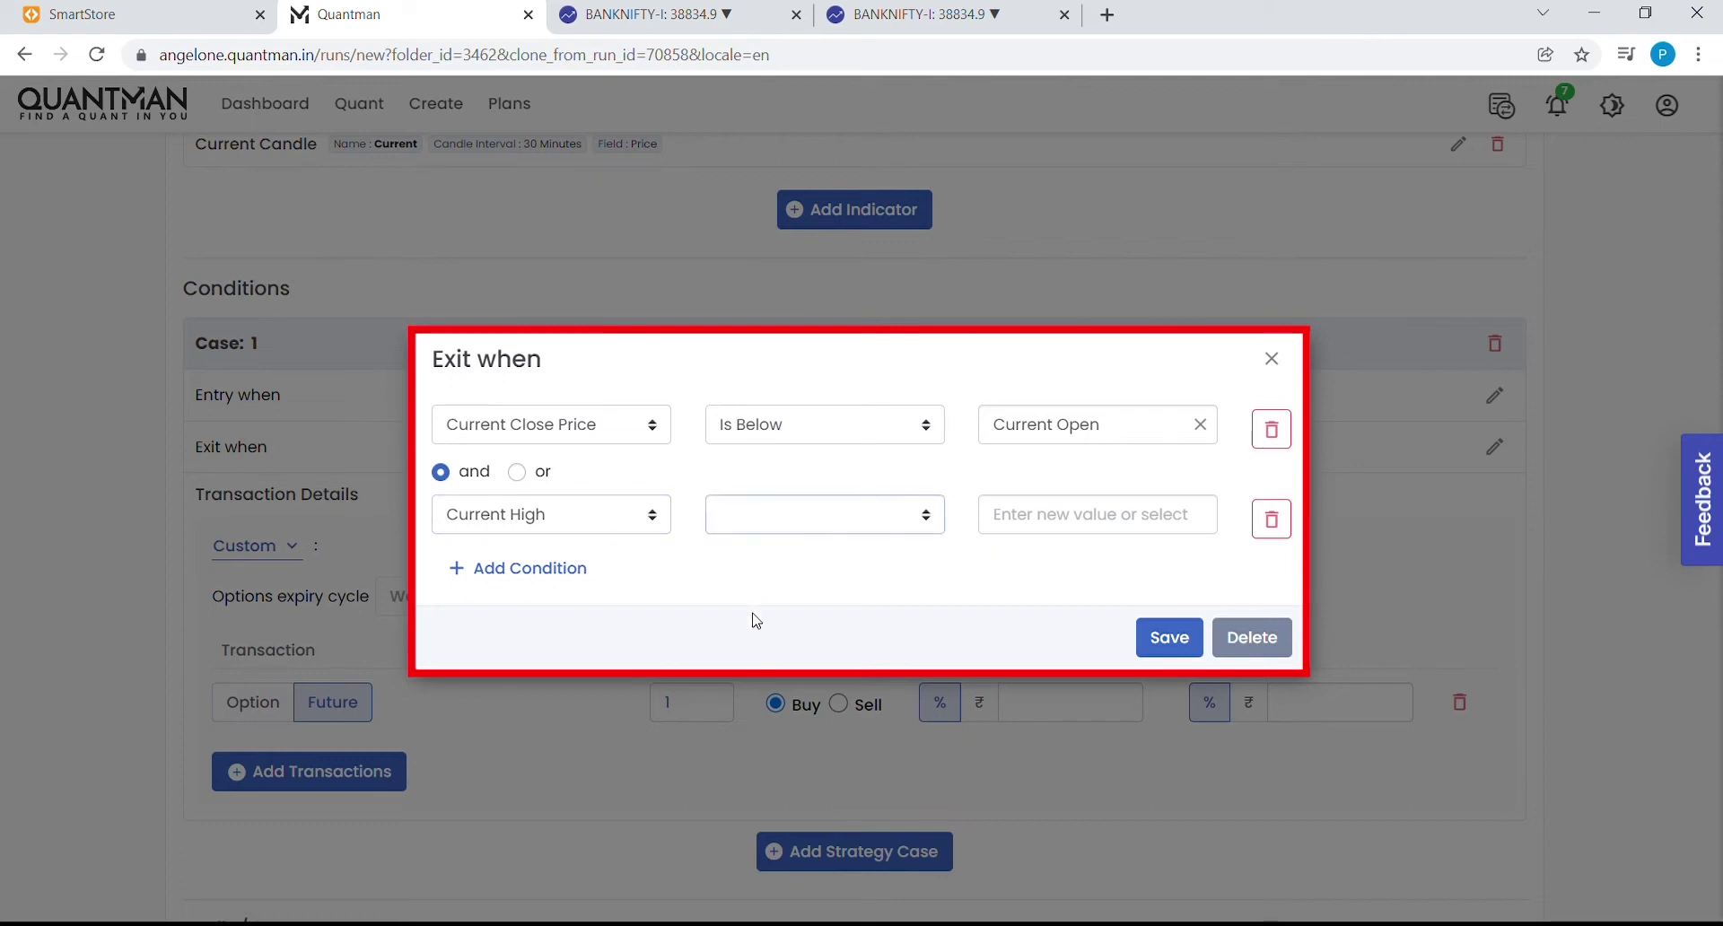
{"action": "left_click", "coordinate": [764, 575]}
{"action": "left_click", "coordinate": [1070, 534]}
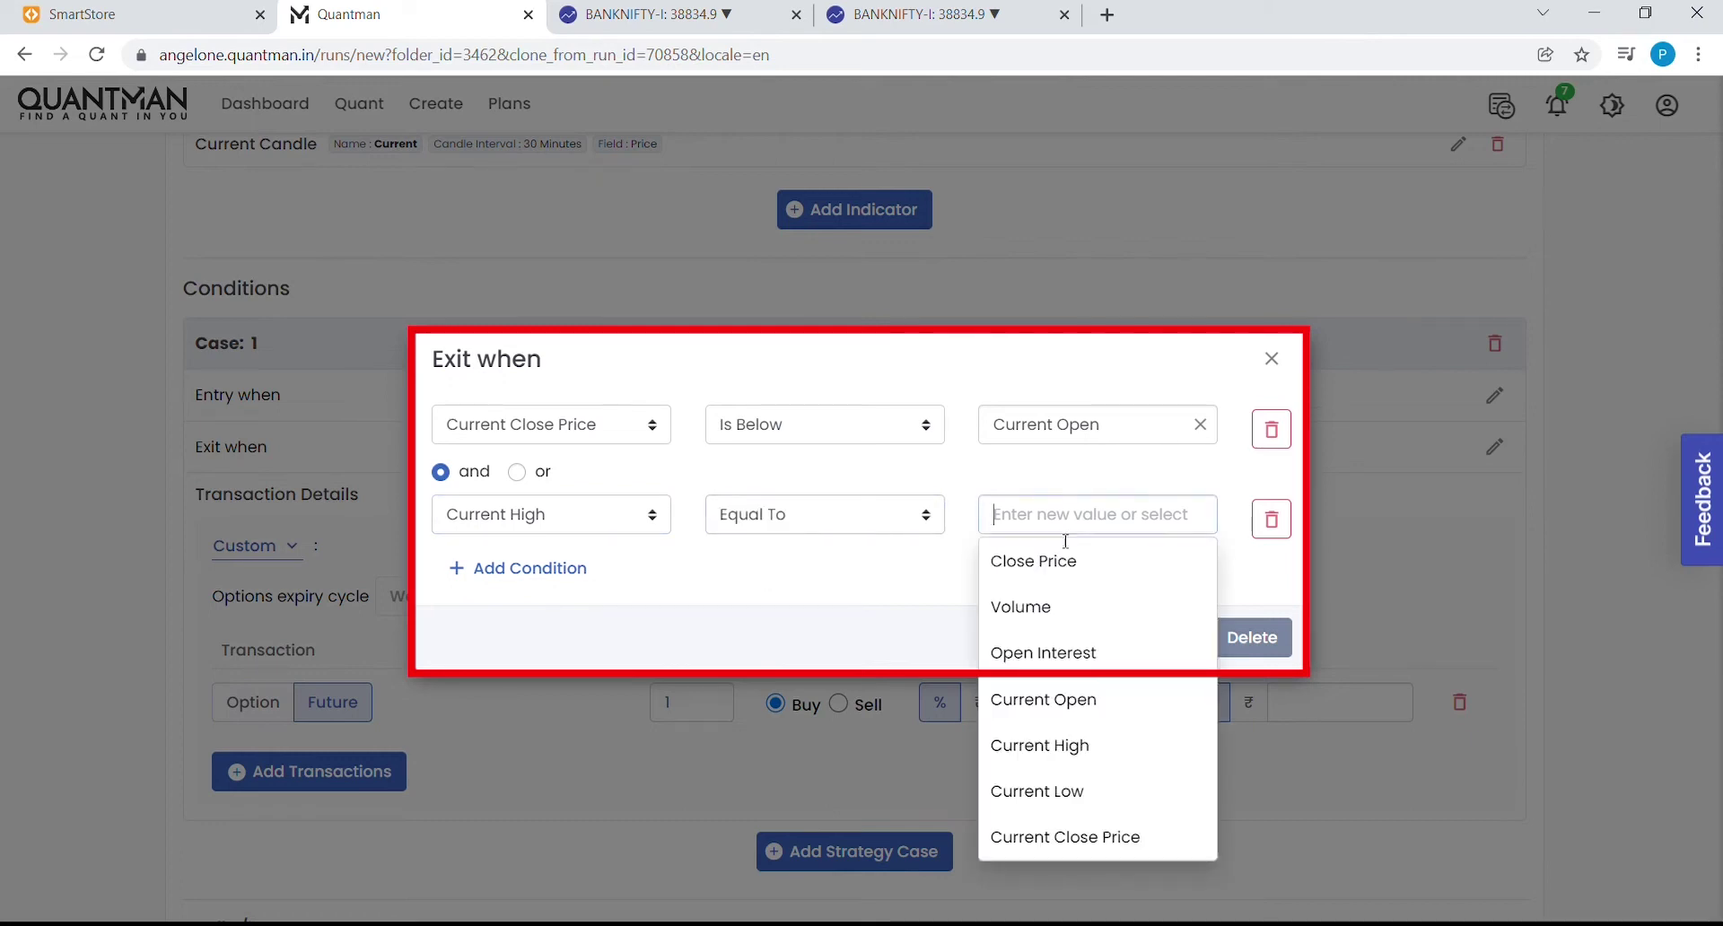
{"action": "left_click", "coordinate": [1086, 702]}
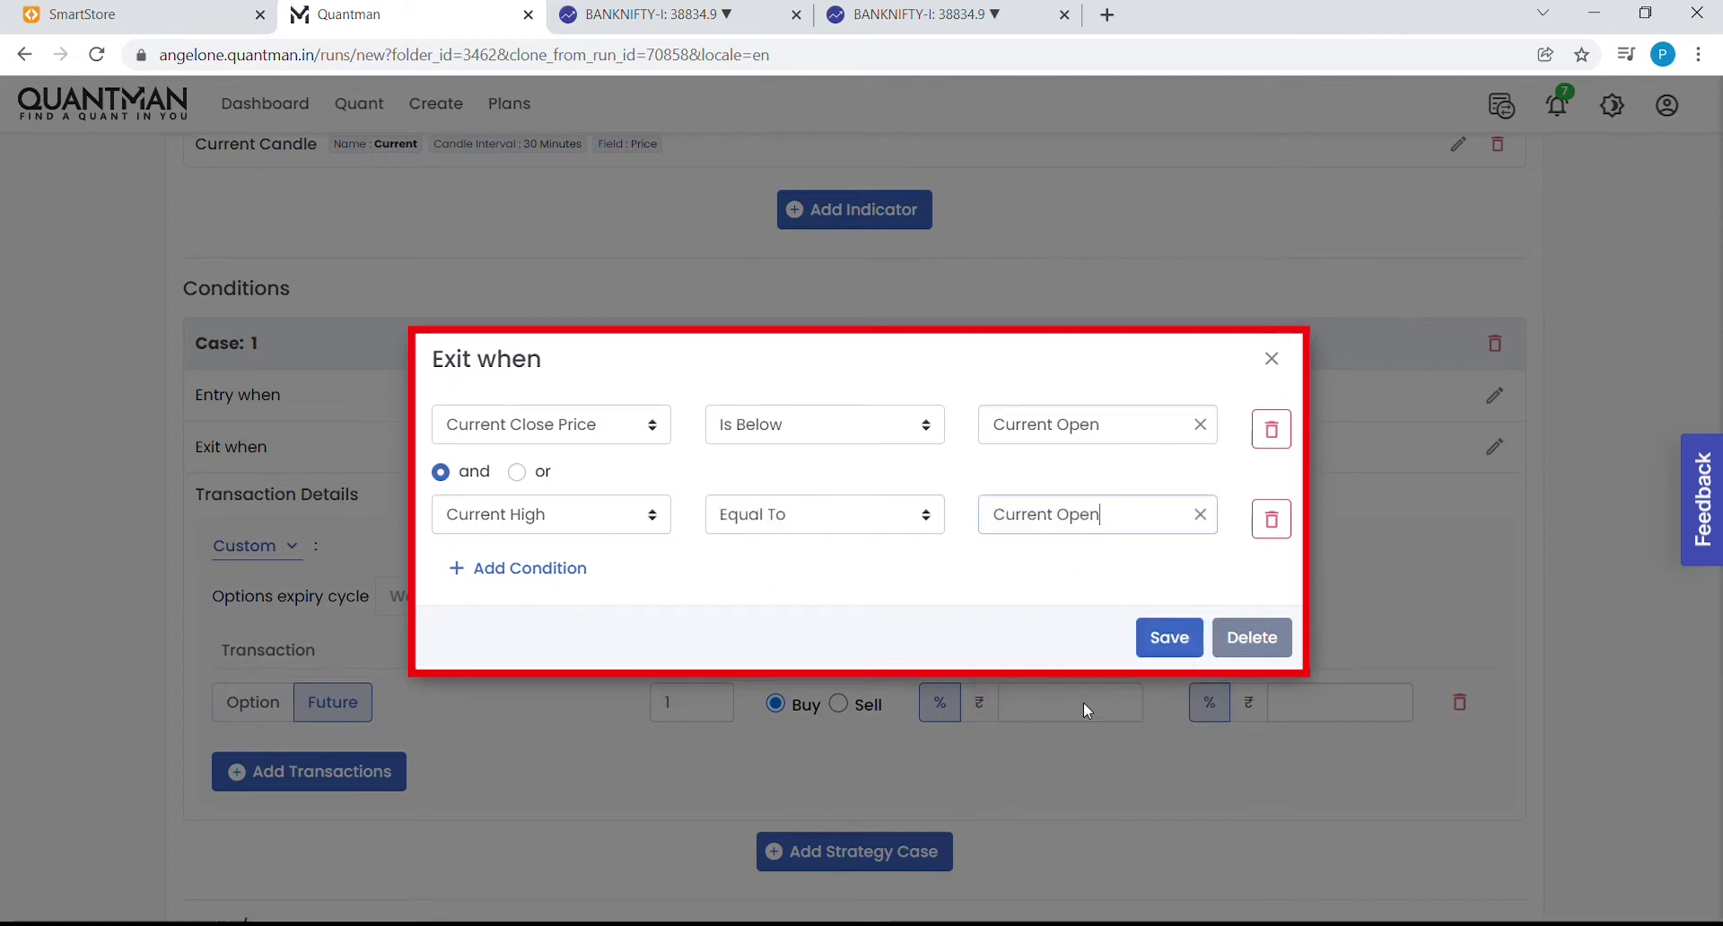
{"action": "left_click", "coordinate": [1187, 639]}
{"action": "scroll", "coordinate": [1188, 638], "scroll_direction": "down", "scroll_amount": 5}
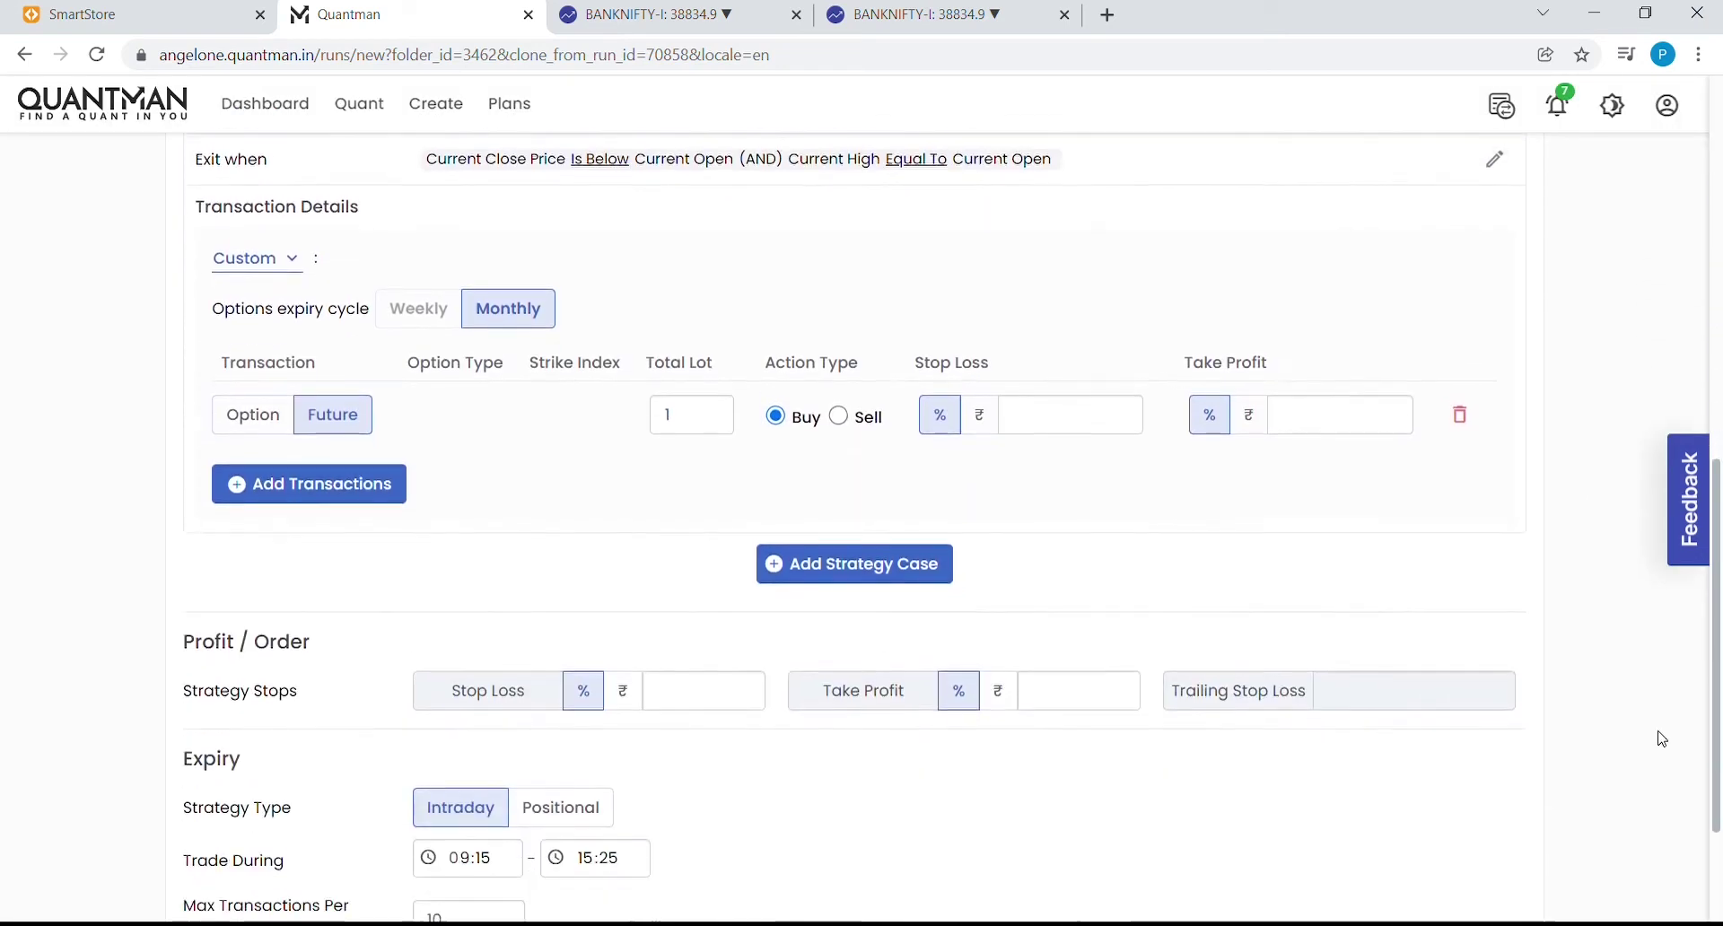
{"action": "left_click", "coordinate": [1434, 819]}
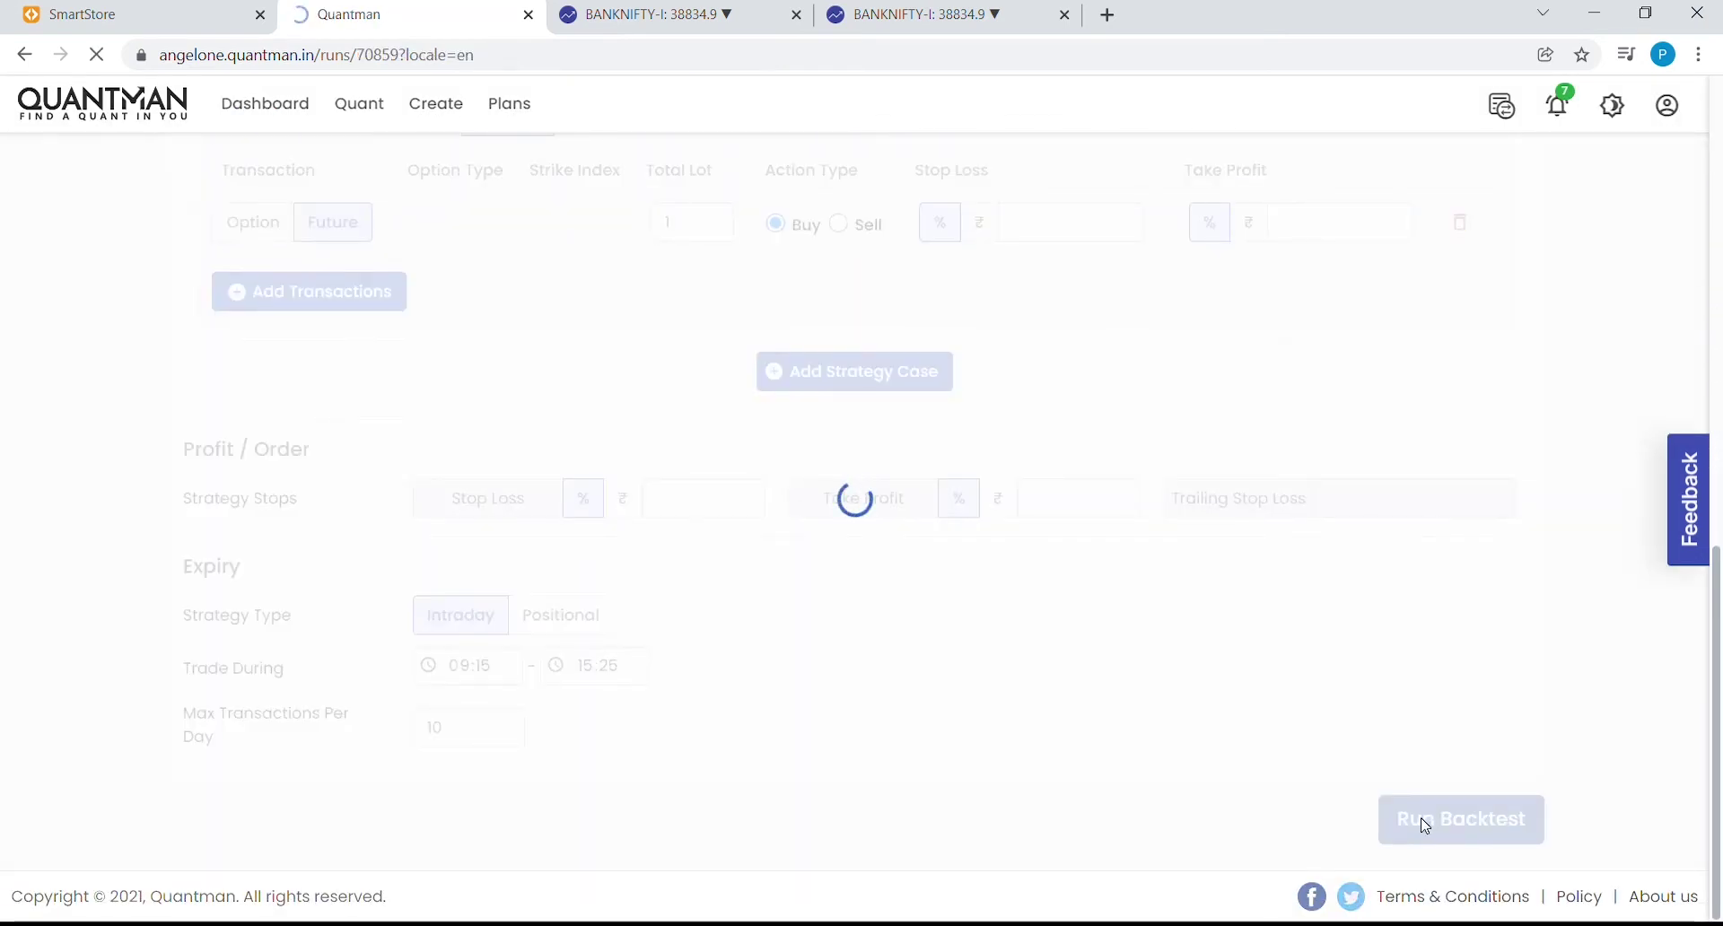
- Create a new run with the Renko chart type, and switch to the 3-minute BANKNIFTY-I Renko chart in GoCharting
{"action": "left_click", "coordinate": [294, 286]}
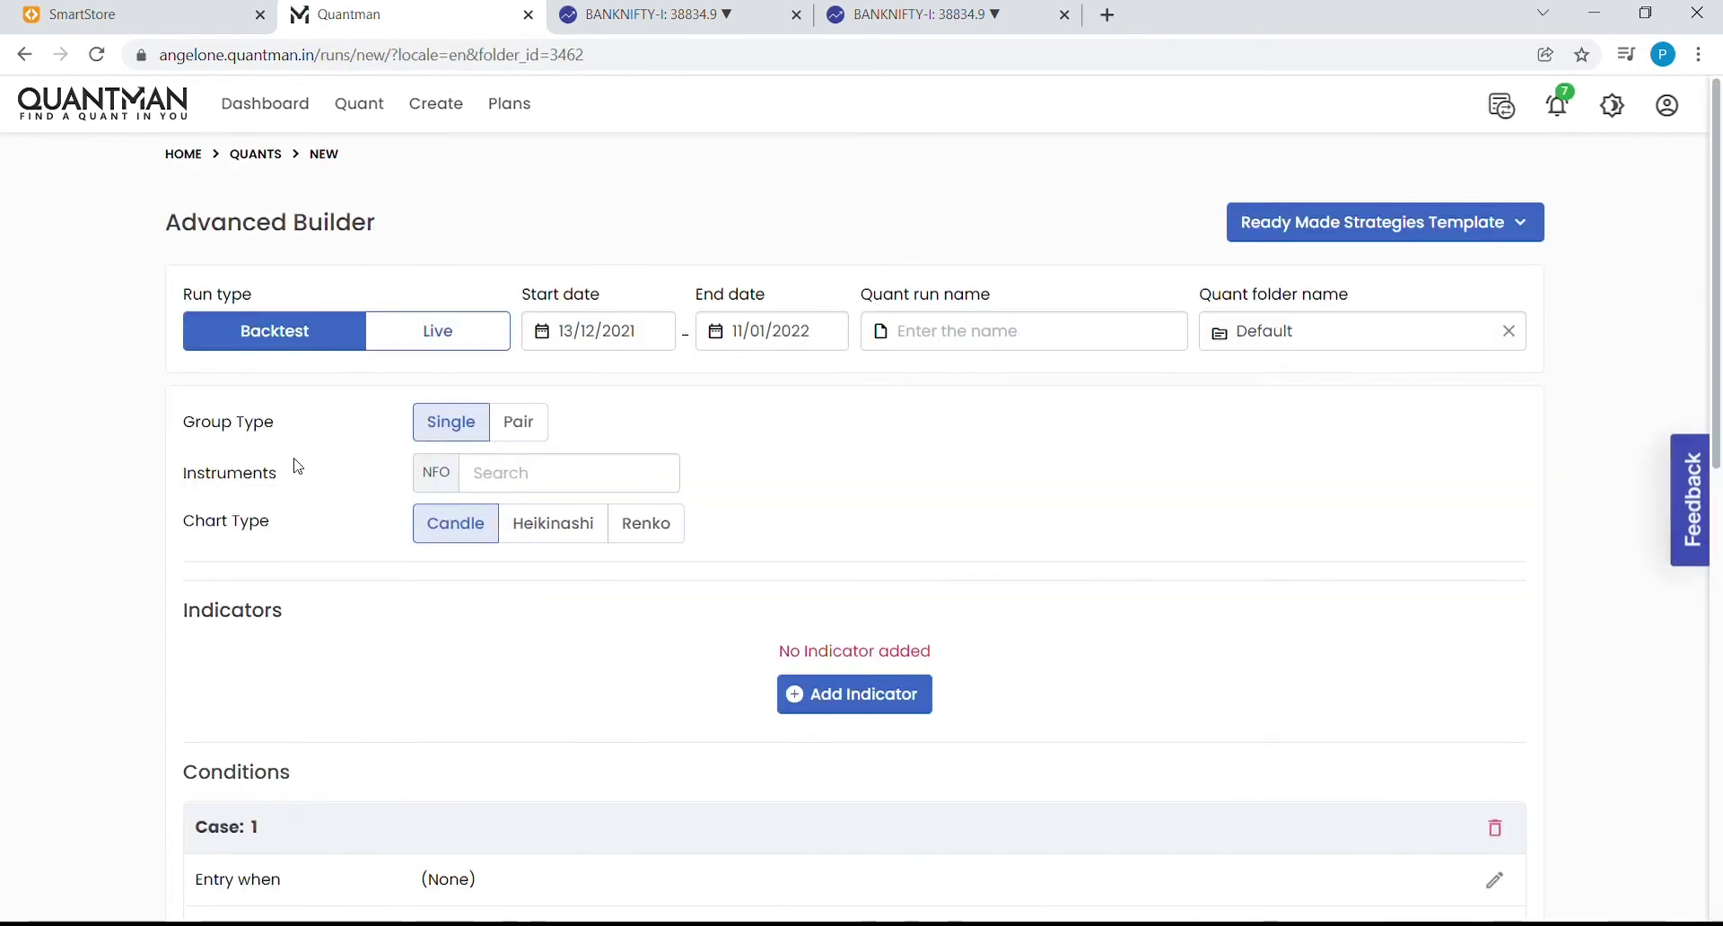
{"action": "left_click", "coordinate": [646, 523]}
{"action": "left_click", "coordinate": [592, 8]}
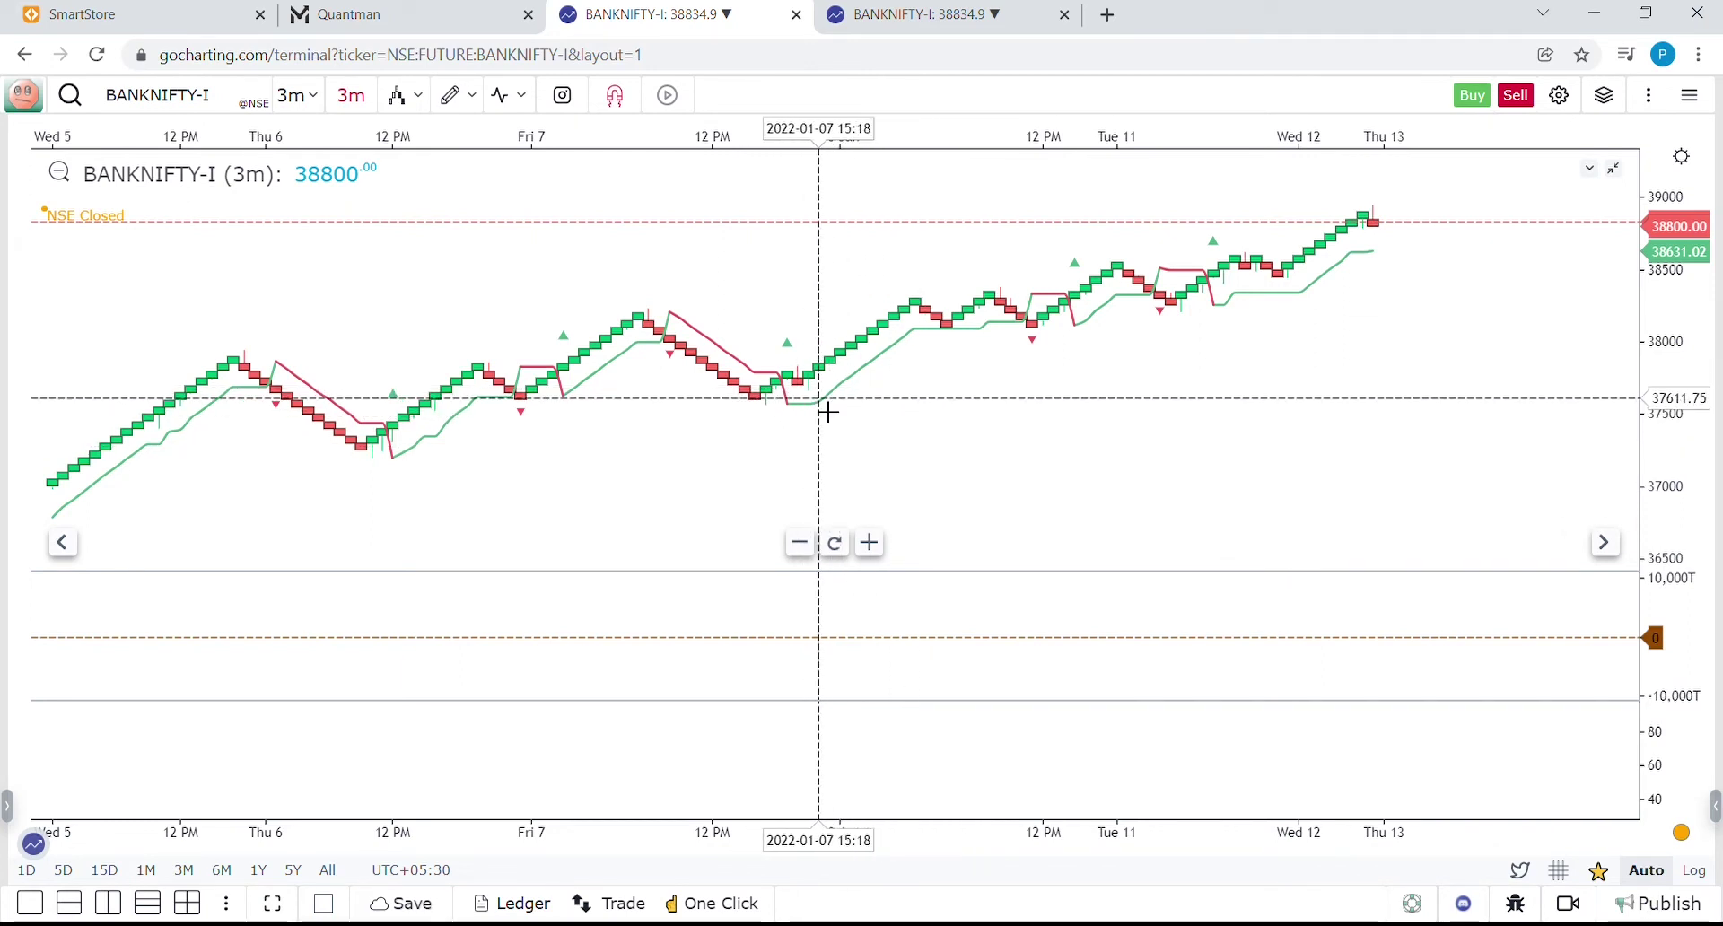
- Back in Quantman, add the BANKNIFTY (FUT) instrument and set the Renko box unit size to 50
{"action": "left_click", "coordinate": [416, 18]}
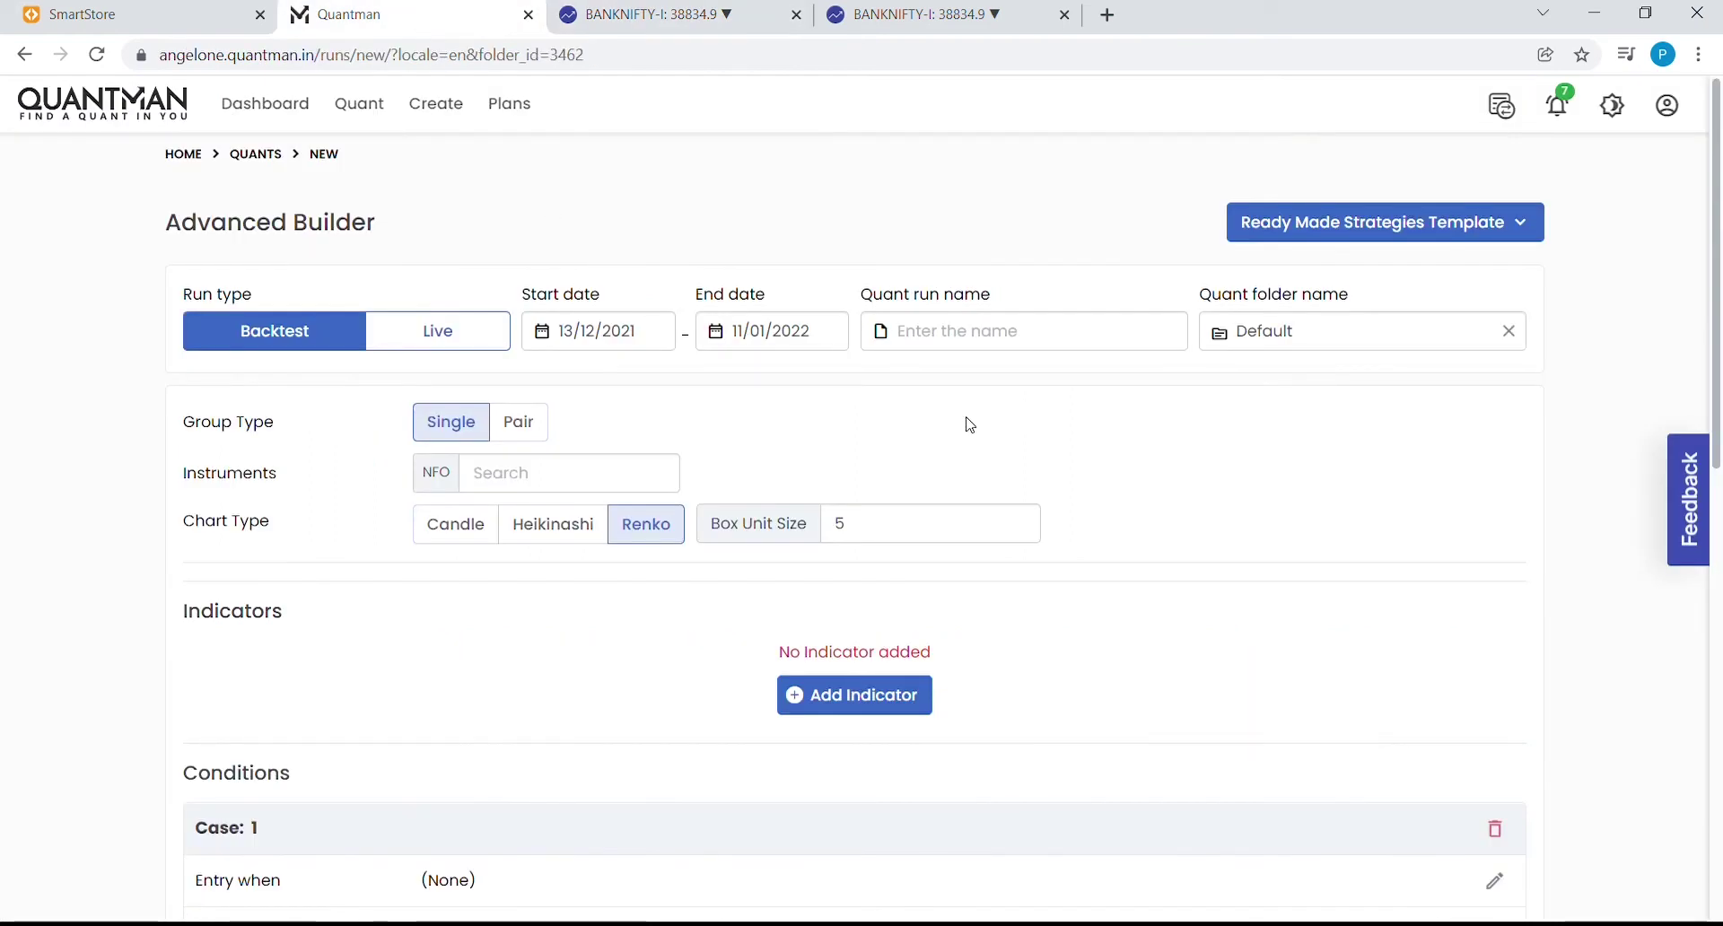
{"action": "left_click", "coordinate": [510, 476]}
{"action": "type", "text": "ban"}
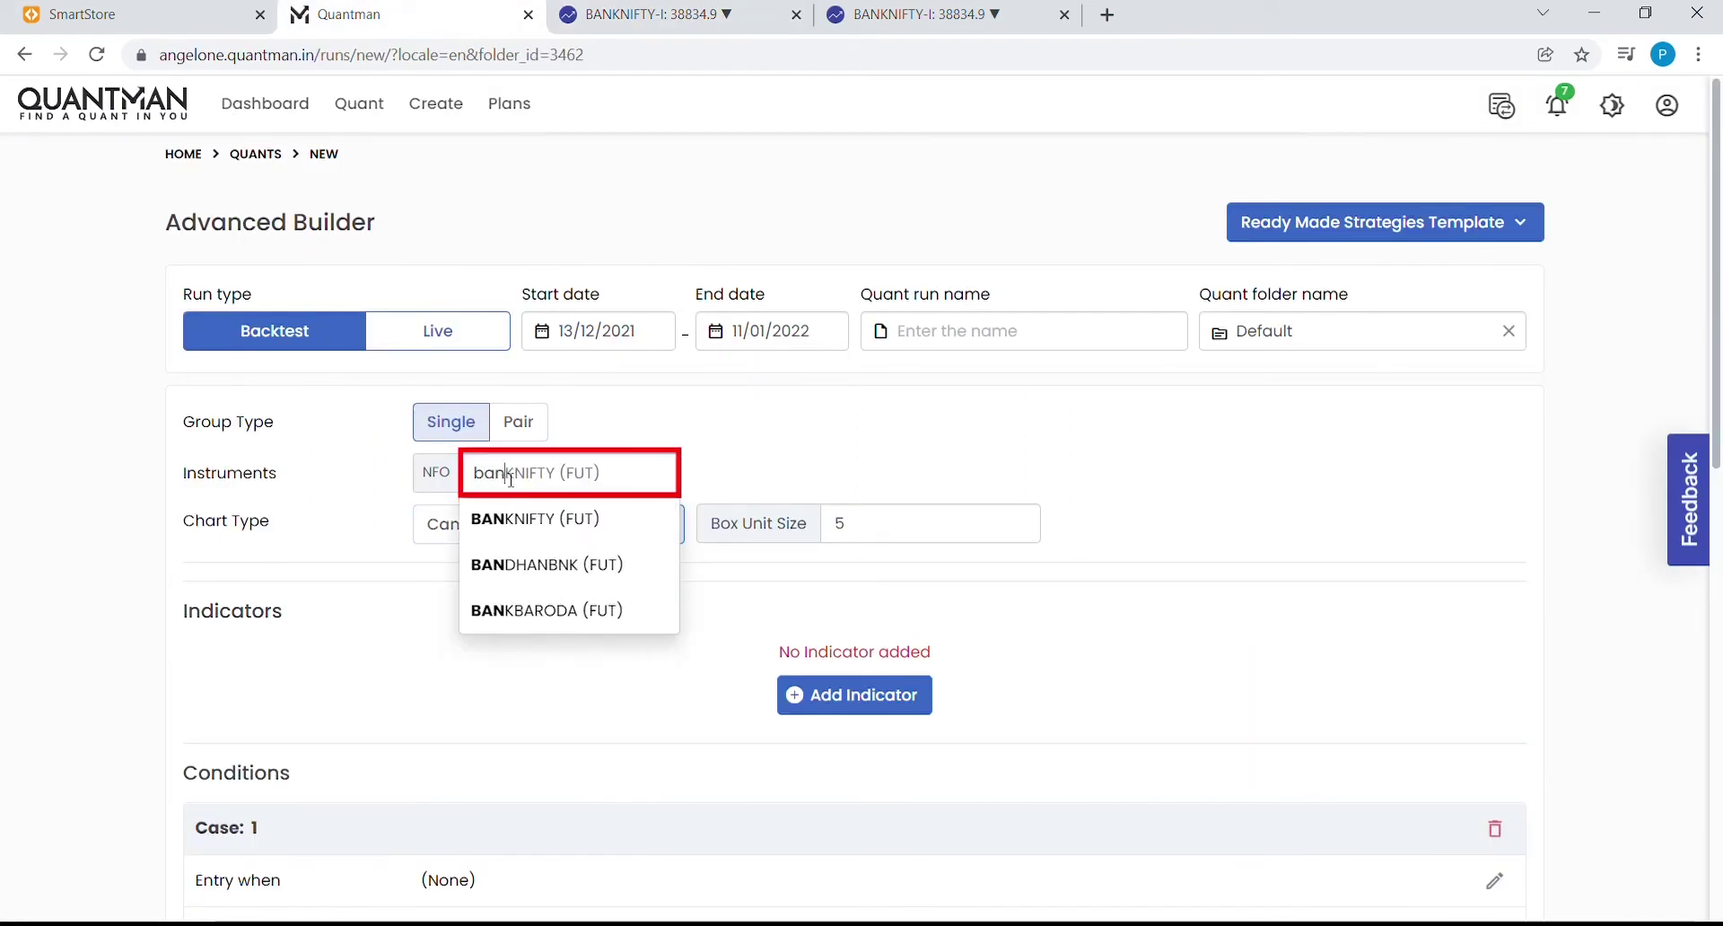
{"action": "type", "text": "k"}
{"action": "left_click", "coordinate": [541, 535]}
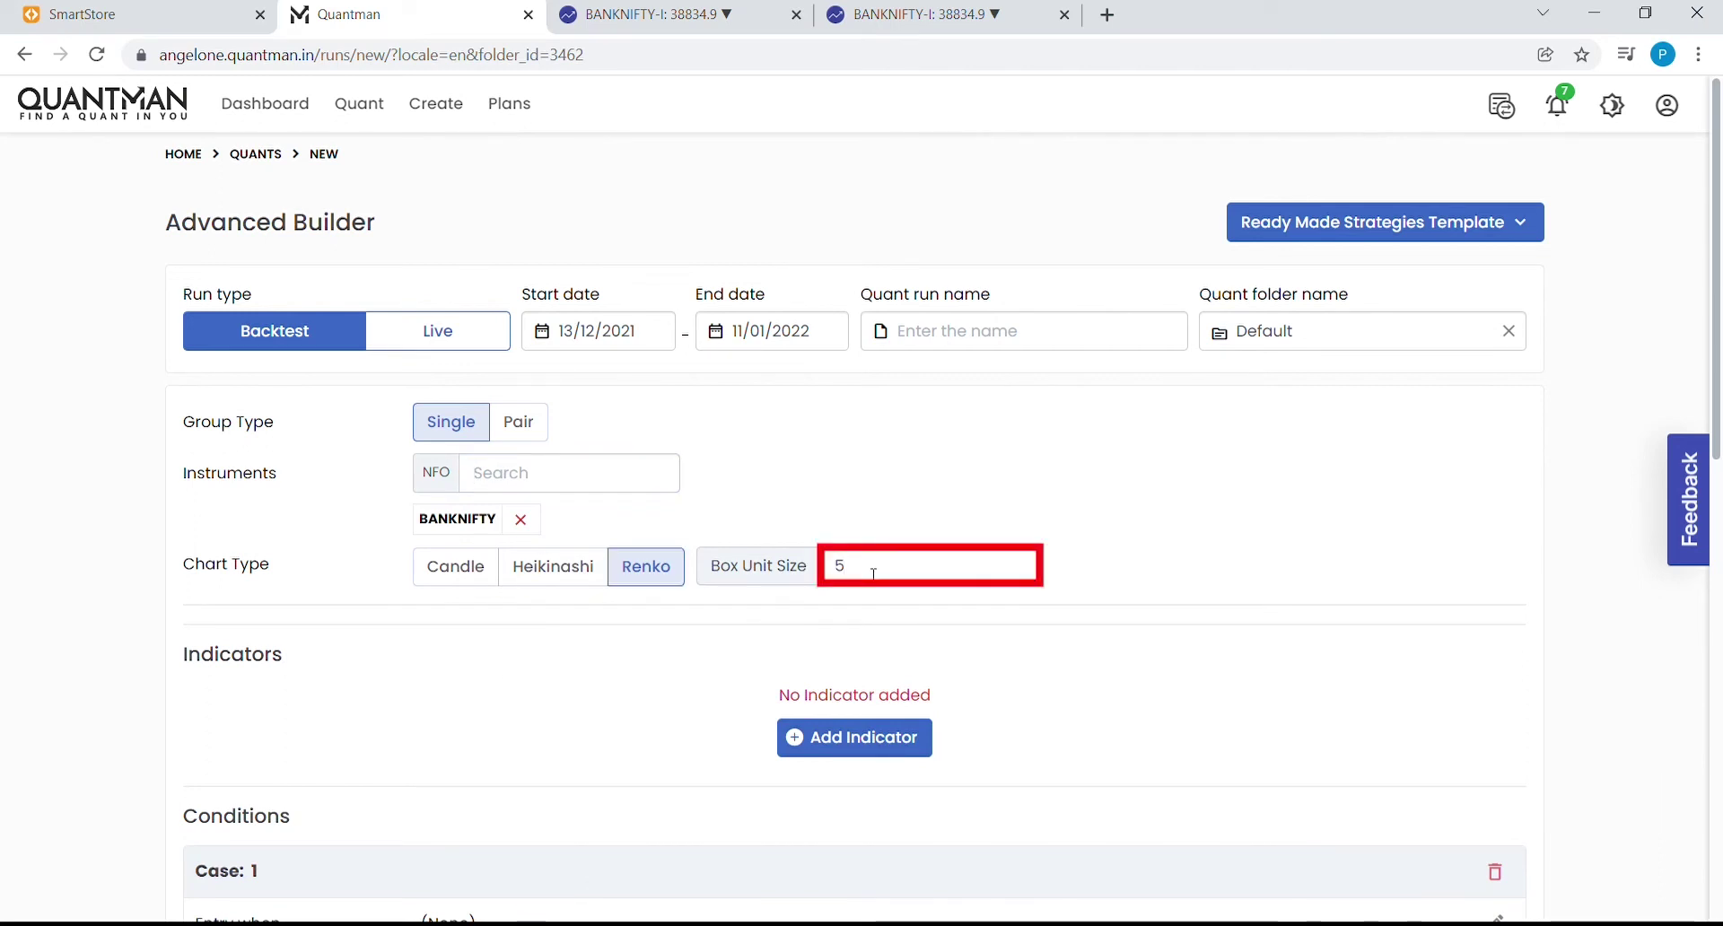
- Start a new renkoBullishBrick indicator for the run with a period of 2
{"action": "scroll", "coordinate": [905, 628], "scroll_direction": "down", "scroll_amount": 4}
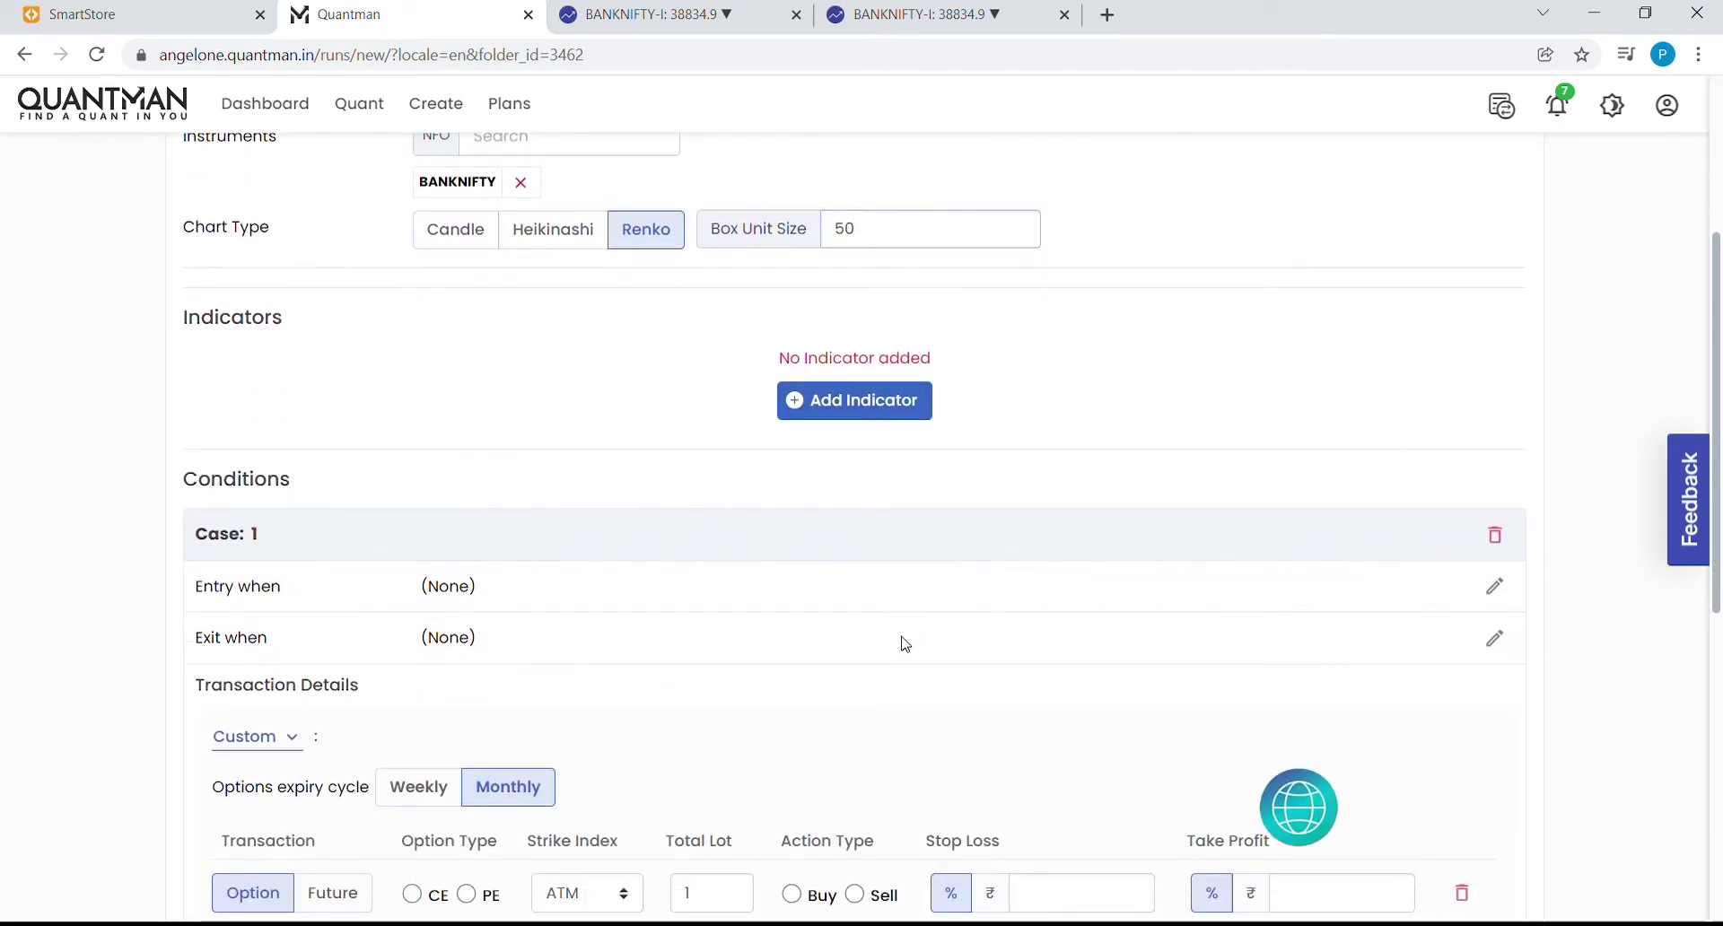
{"action": "left_click", "coordinate": [835, 401]}
{"action": "left_click", "coordinate": [827, 458]}
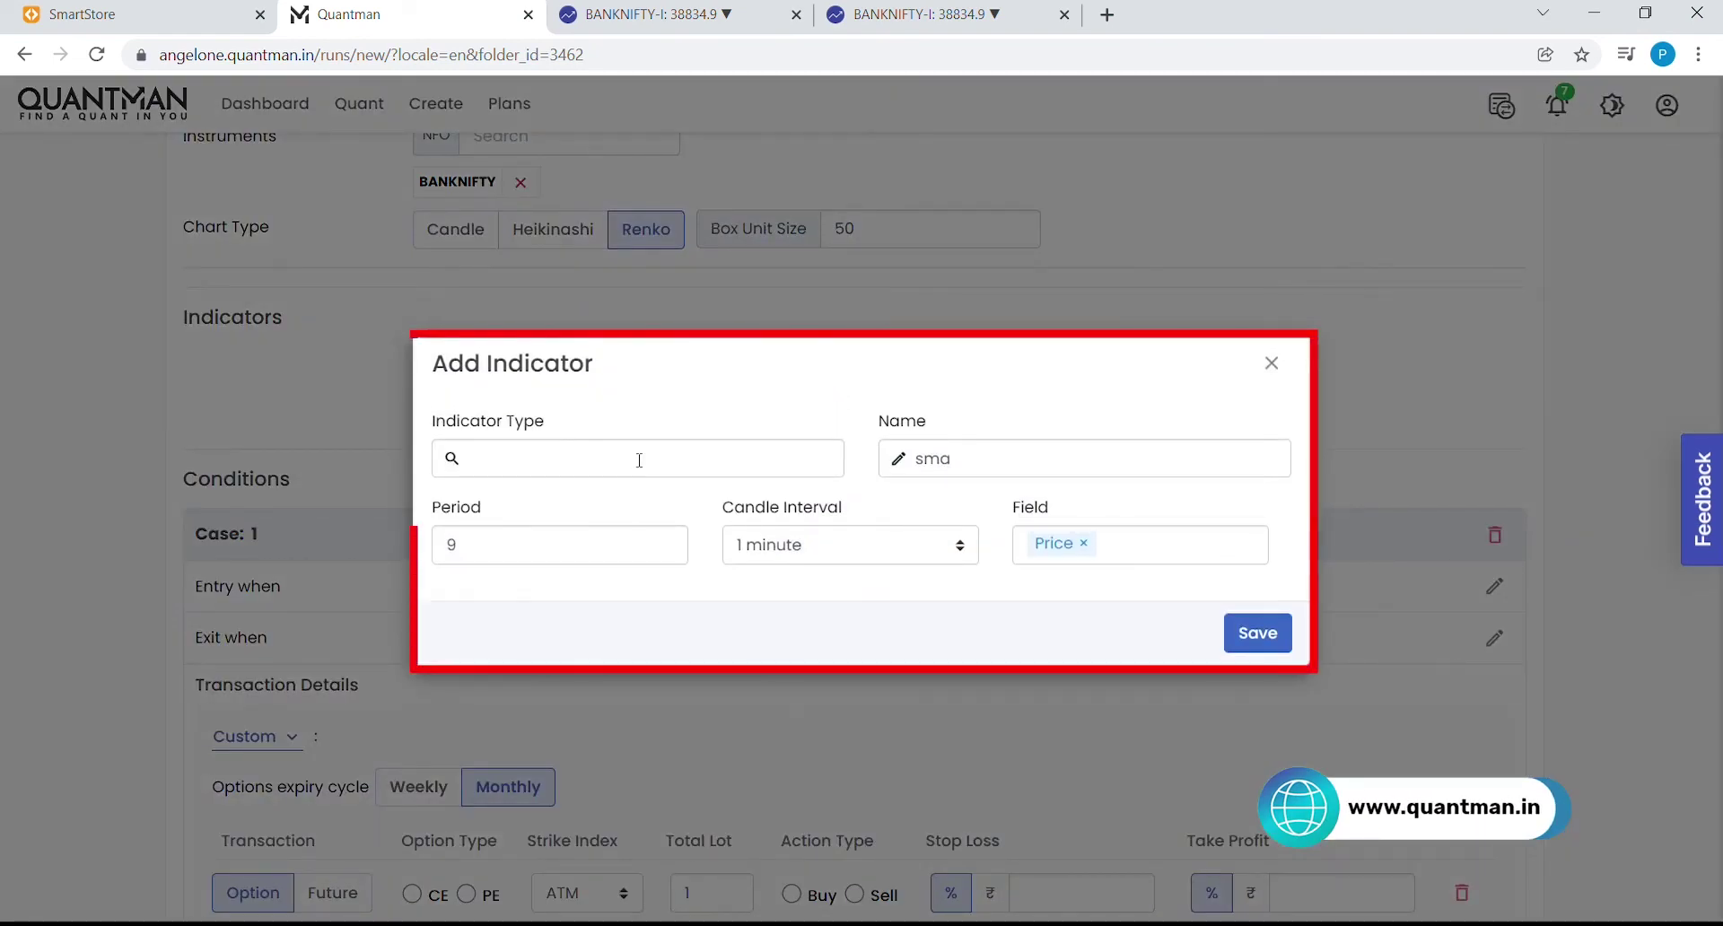
{"action": "left_click", "coordinate": [691, 460]}
{"action": "type", "text": "re"}
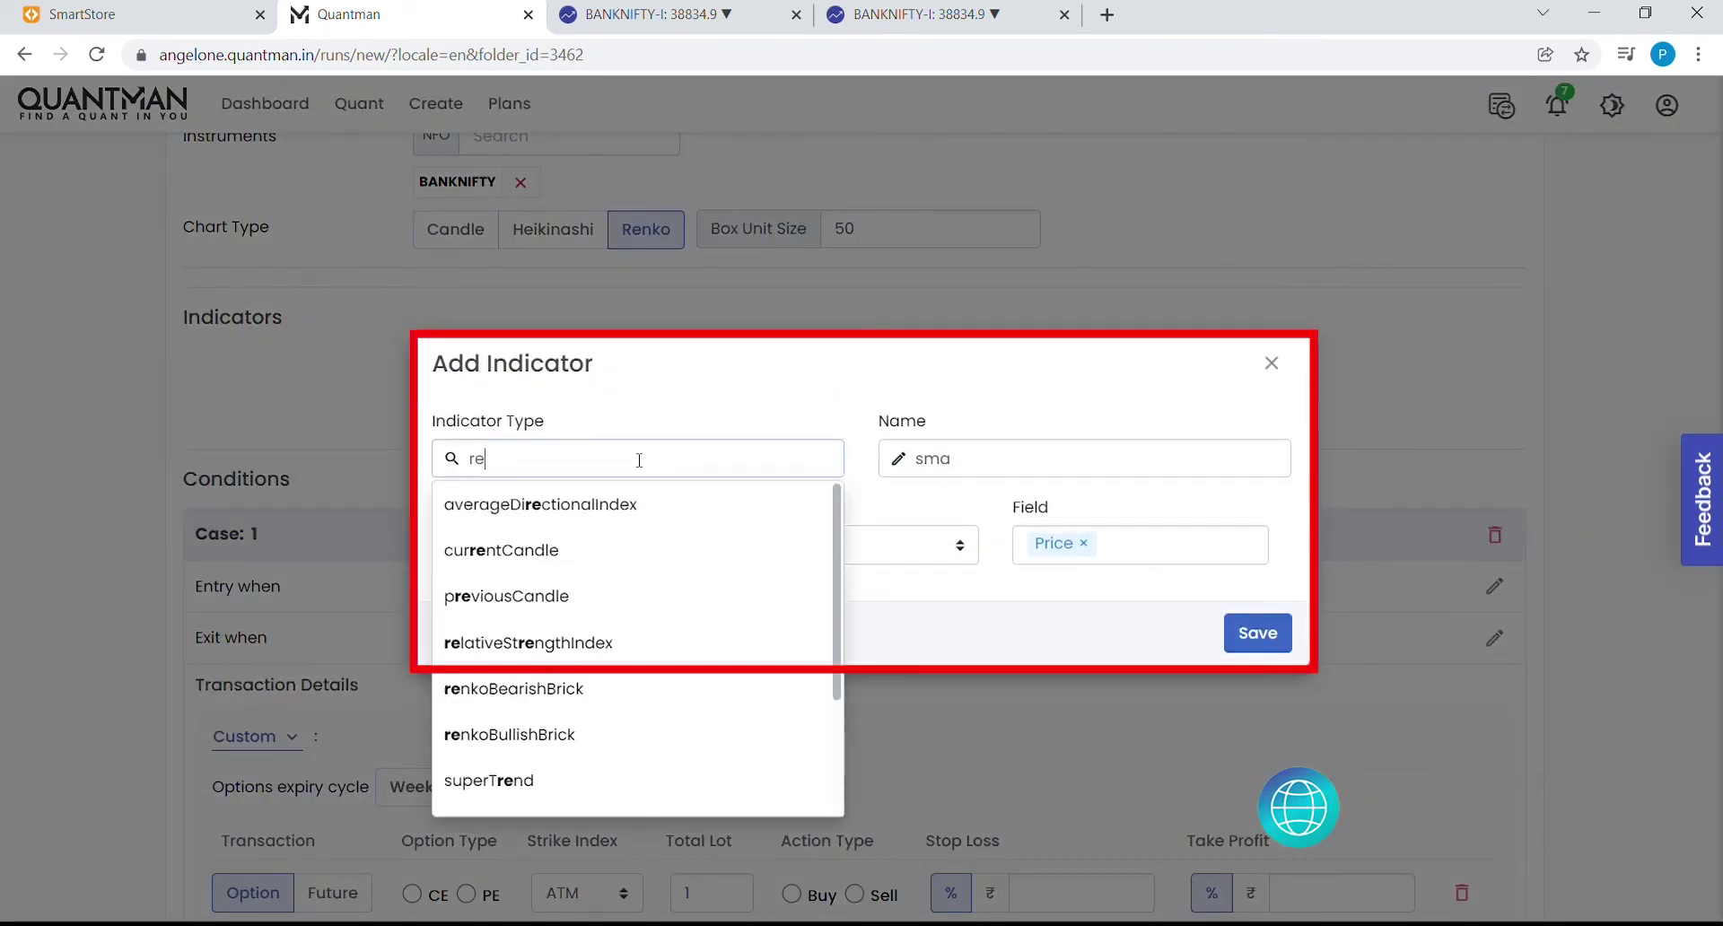
{"action": "left_click", "coordinate": [496, 736]}
{"action": "left_click", "coordinate": [493, 543]}
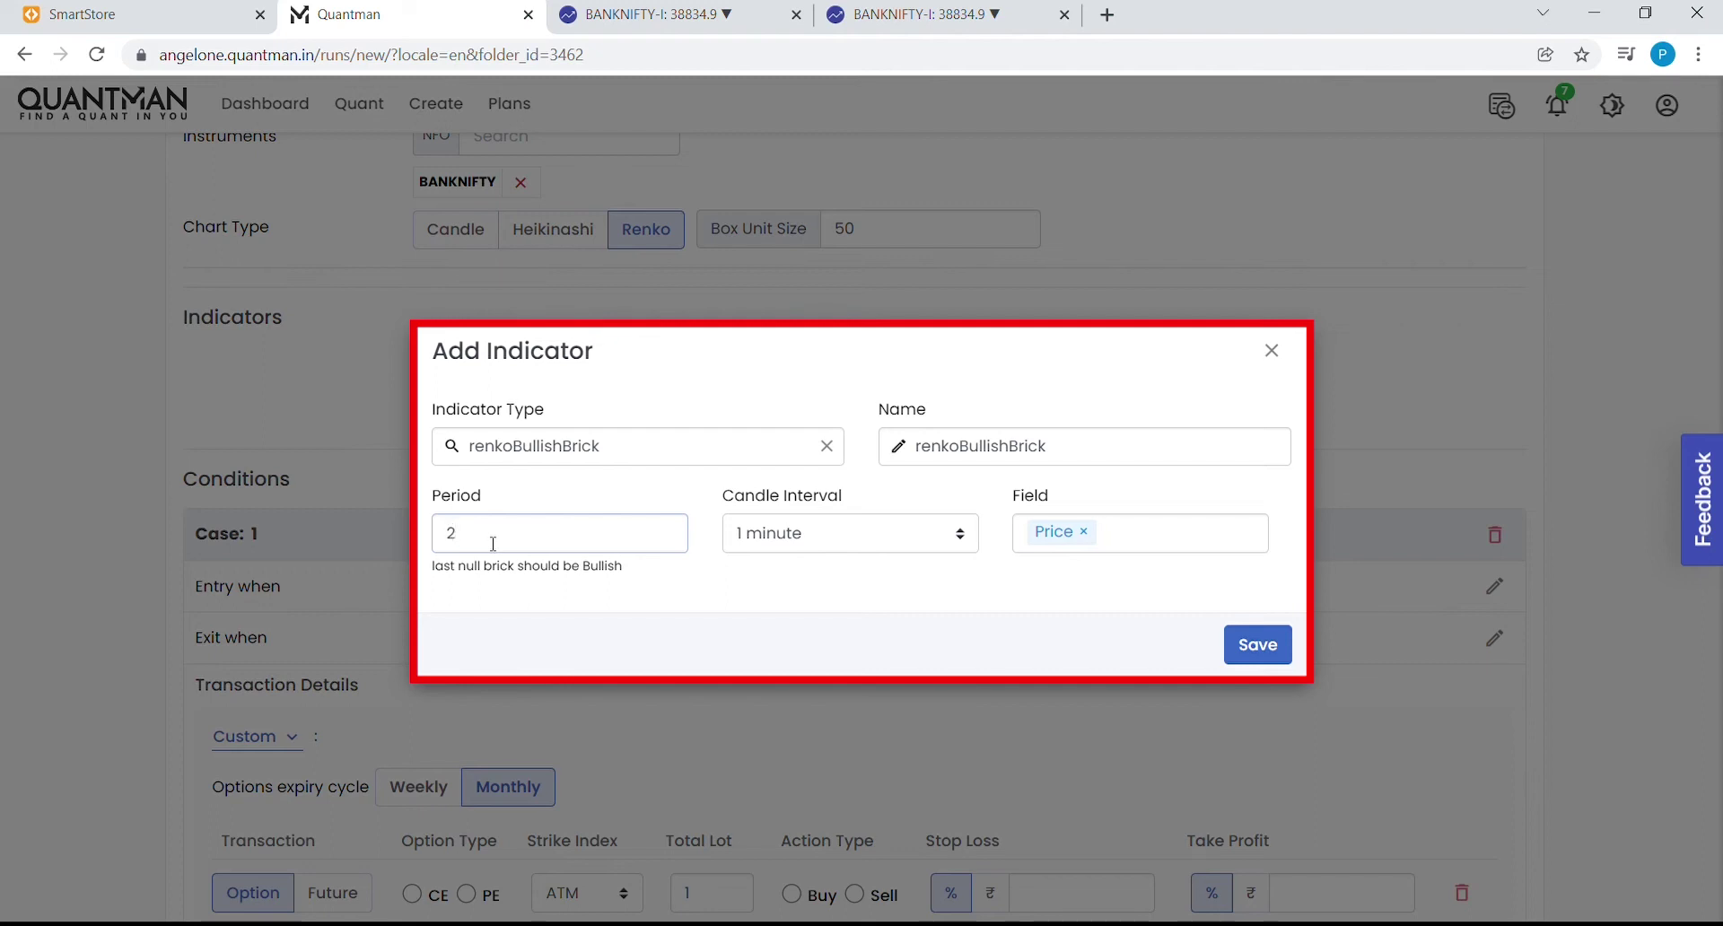
- Check the BANKNIFTY-I timeframe in GoCharting, and save the renkoBullishBrick indicator in Quantman with a 3-minute candle interval
{"action": "left_click", "coordinate": [633, 16]}
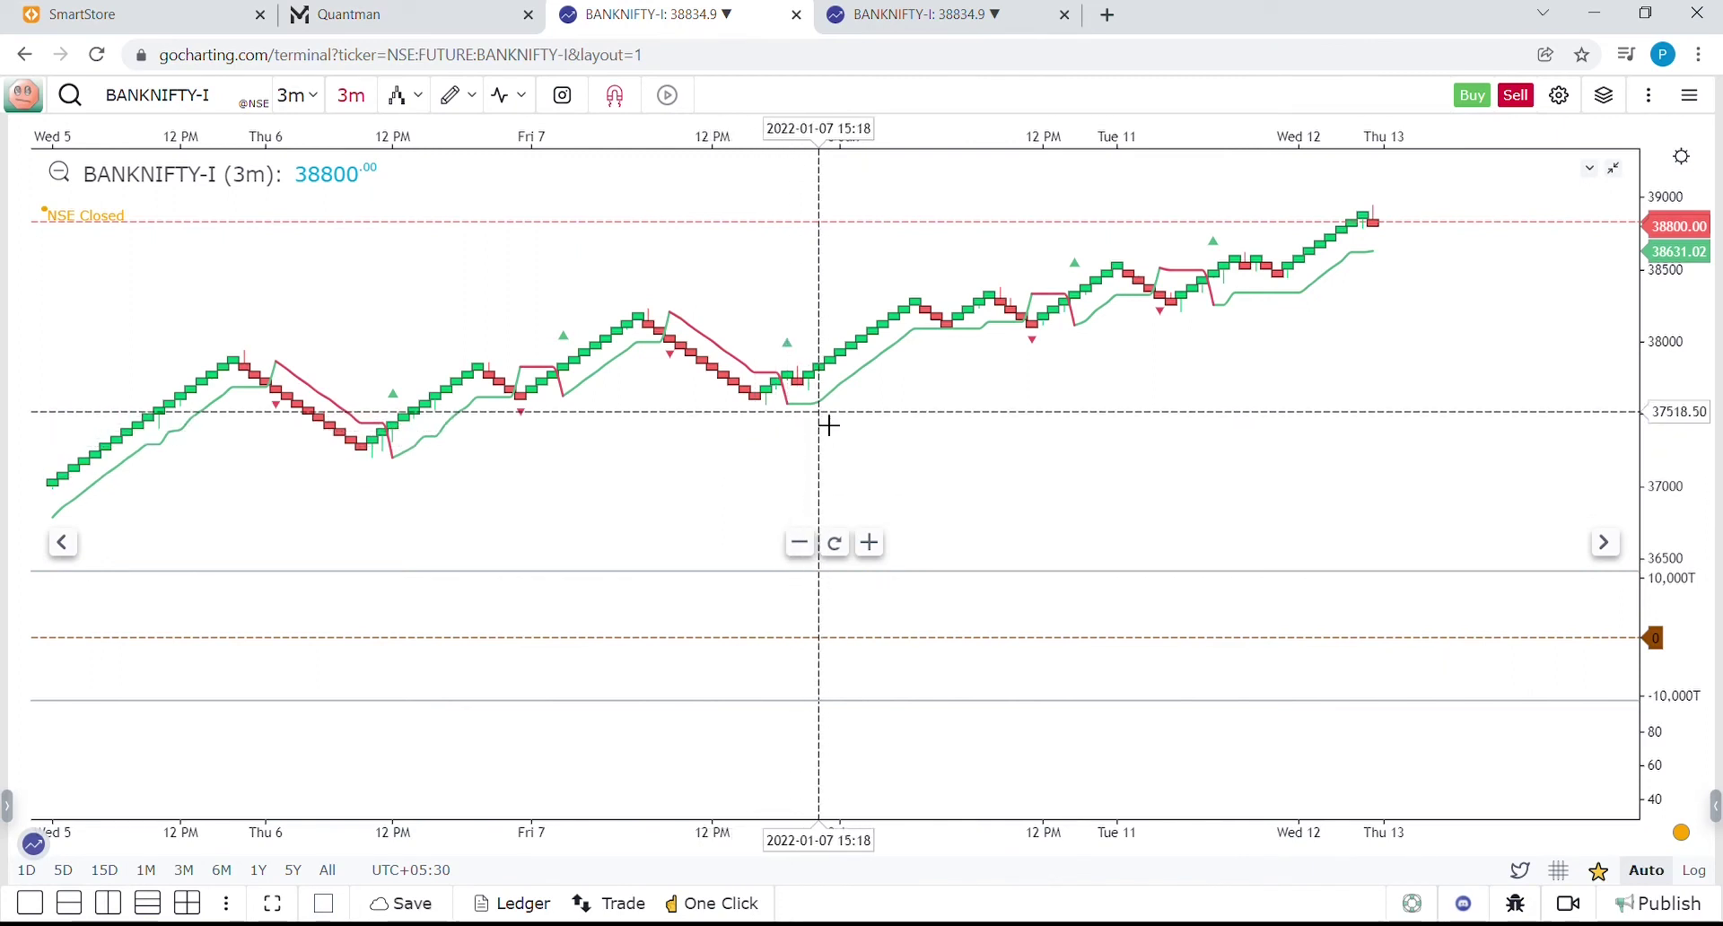
{"action": "left_click", "coordinate": [389, 16]}
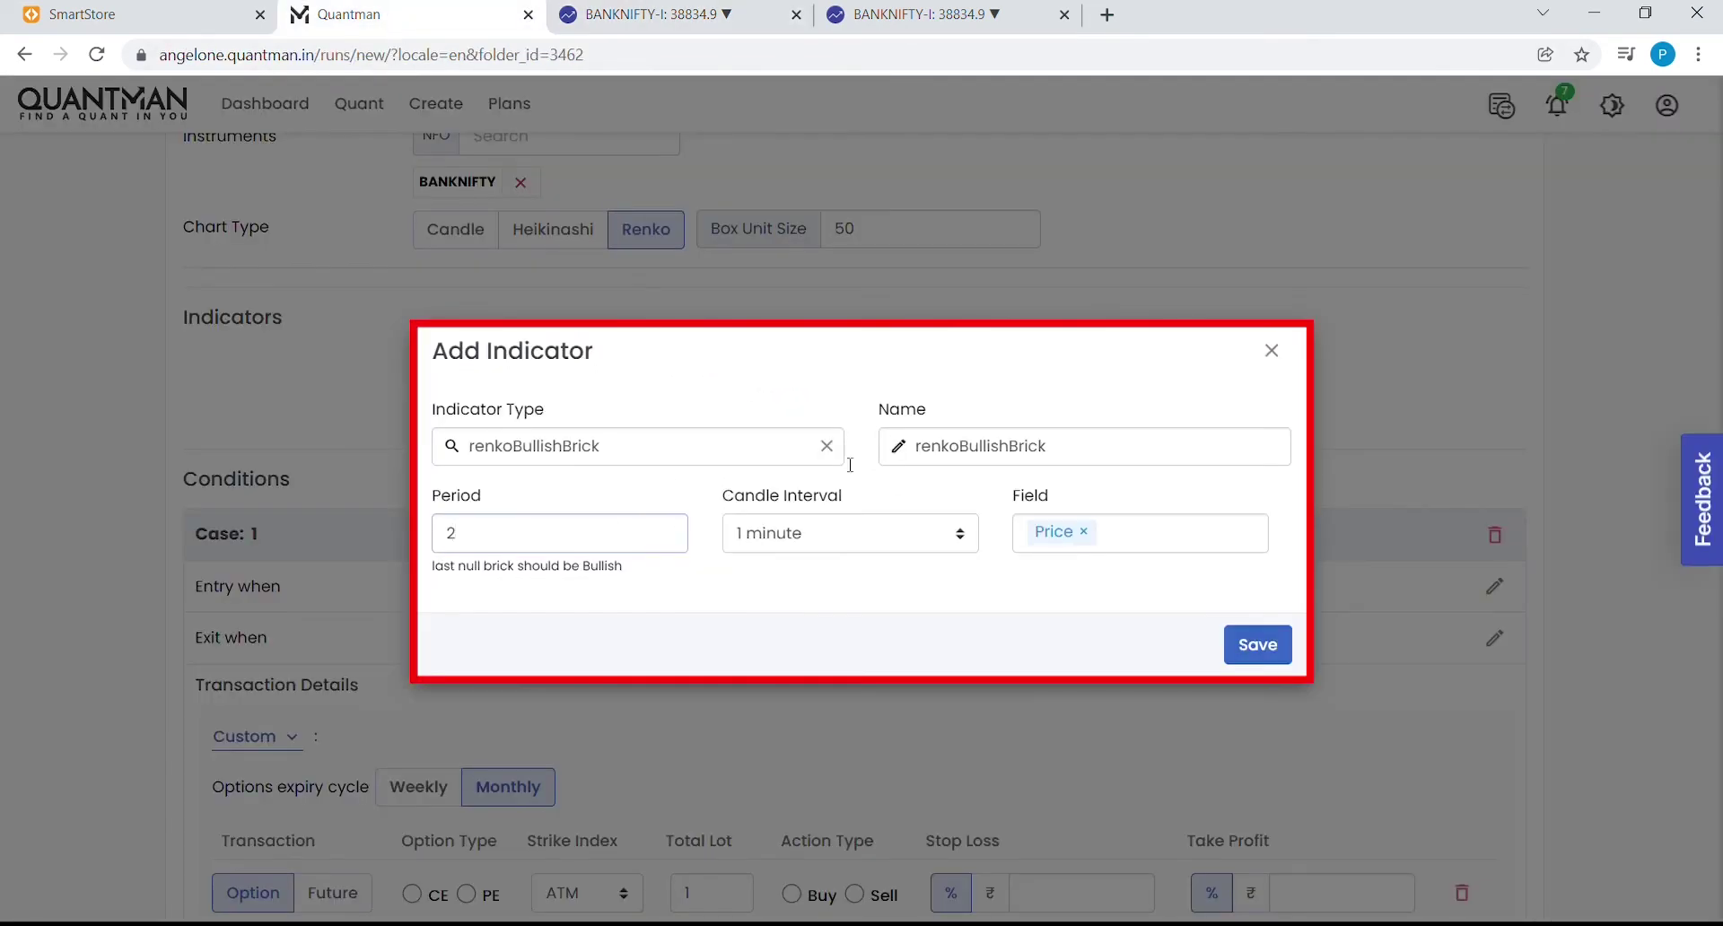
{"action": "left_click", "coordinate": [853, 535]}
{"action": "key", "text": "Down"}
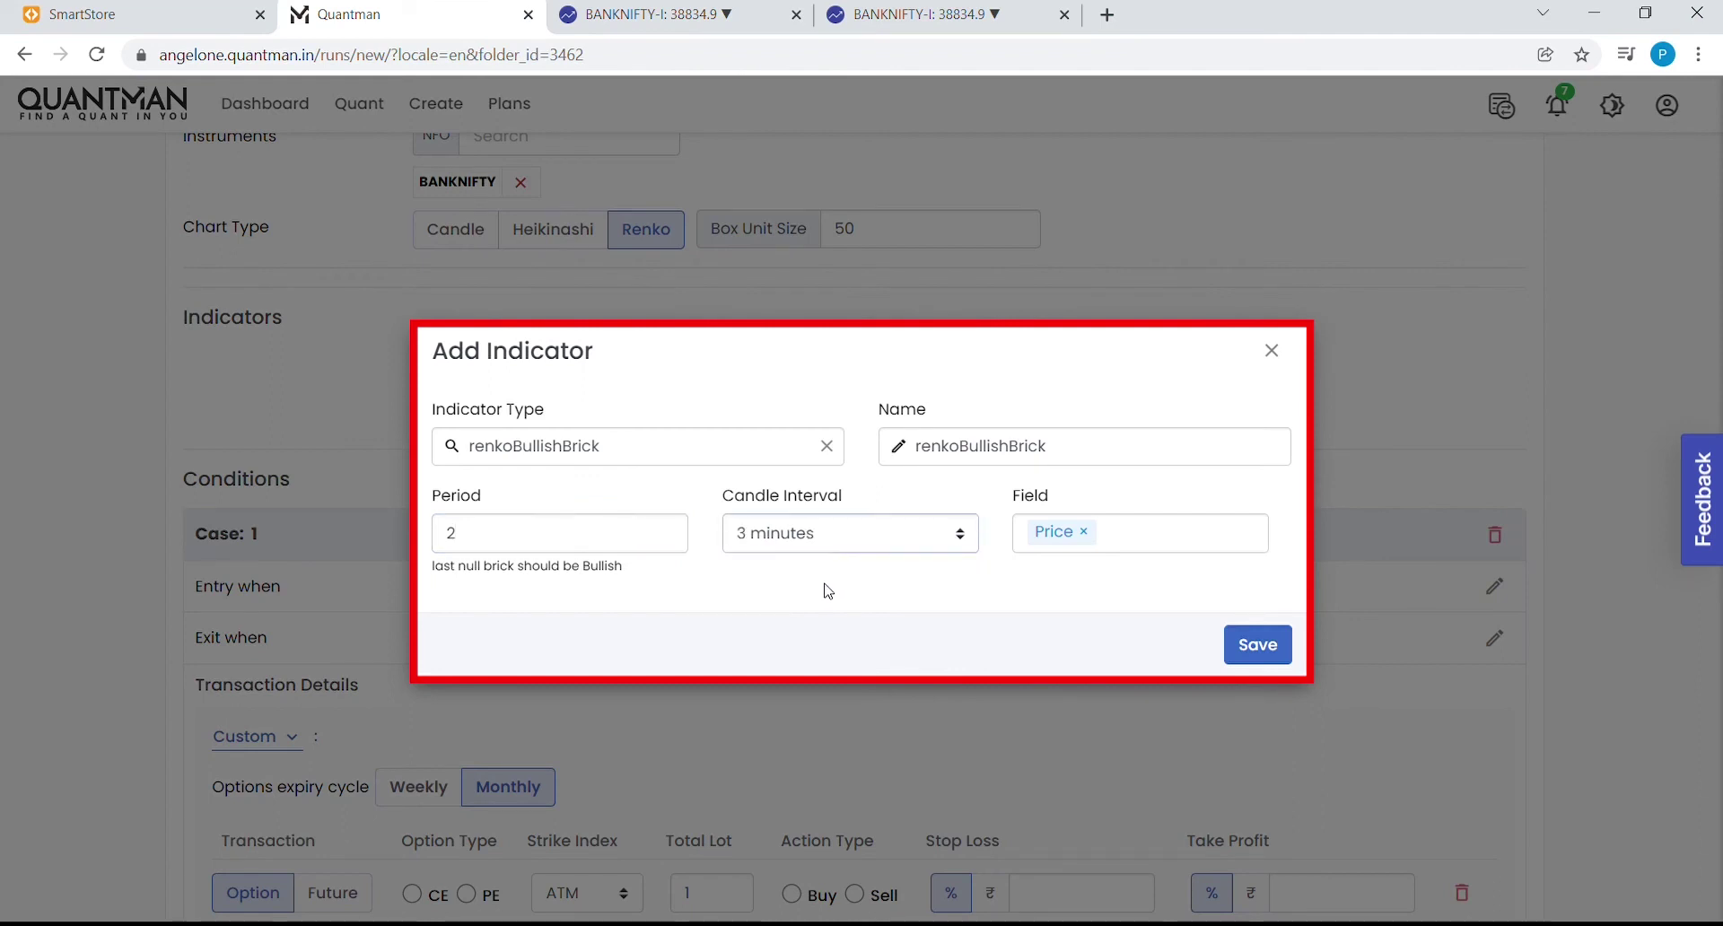
{"action": "left_click", "coordinate": [1256, 645]}
- Add a renkoBearishBrick indicator with a period of 2 and a 3-minute candle interval
{"action": "left_click", "coordinate": [898, 448]}
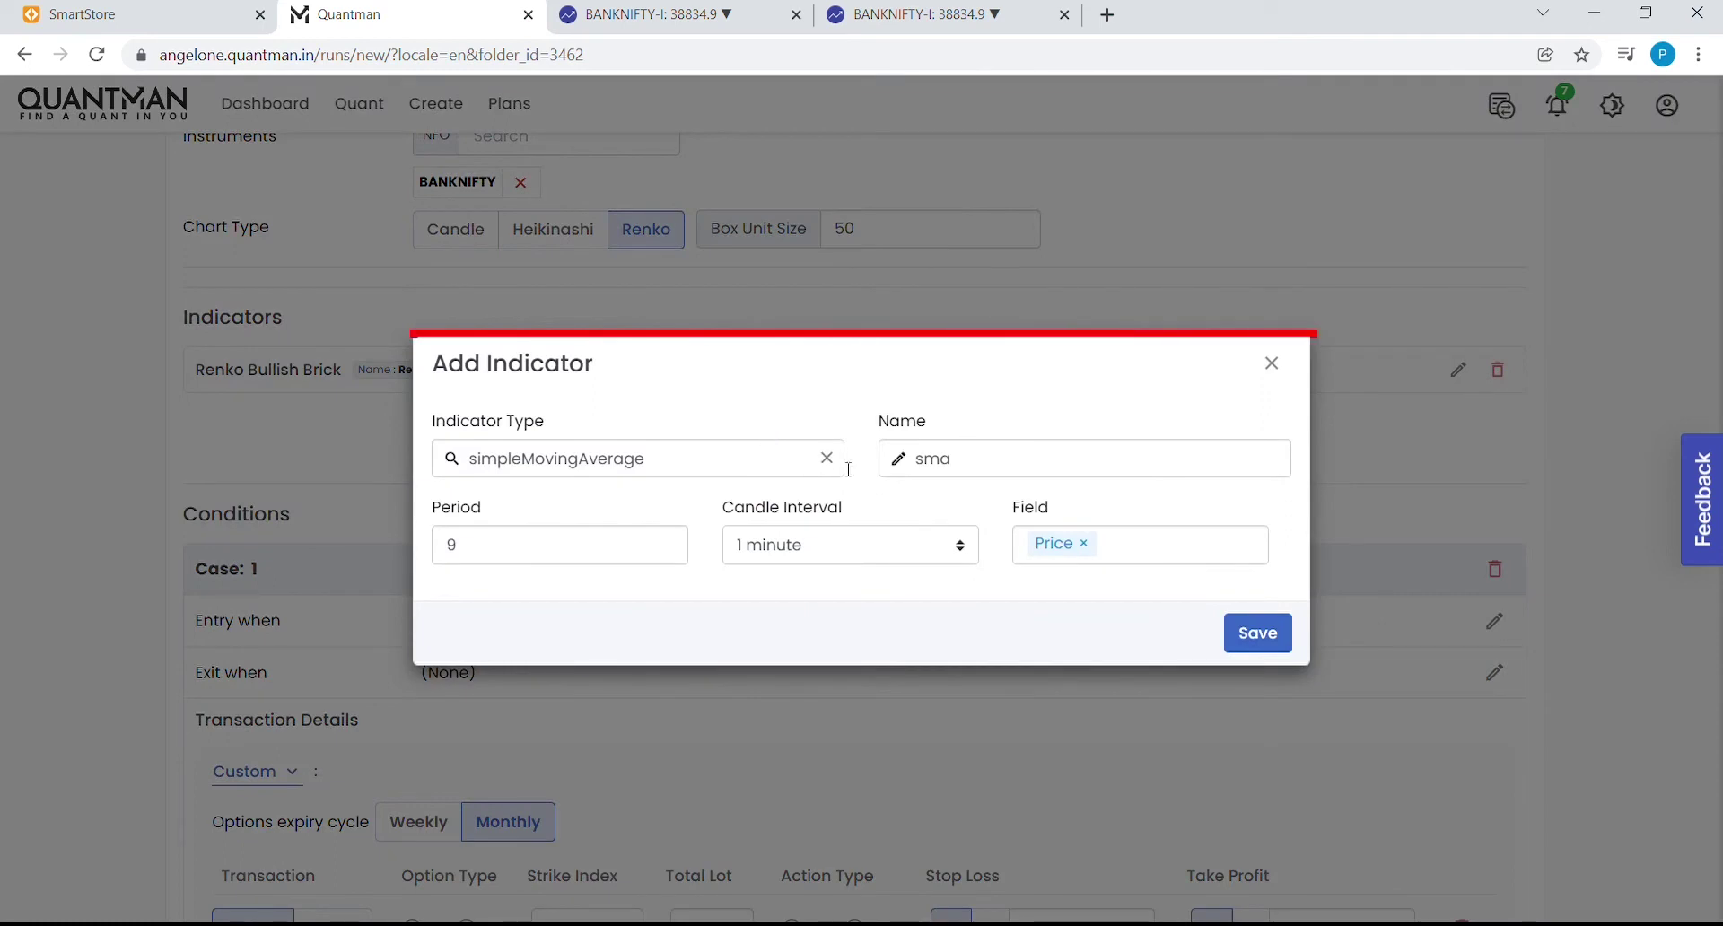
{"action": "left_click", "coordinate": [758, 460]}
{"action": "type", "text": "renk"}
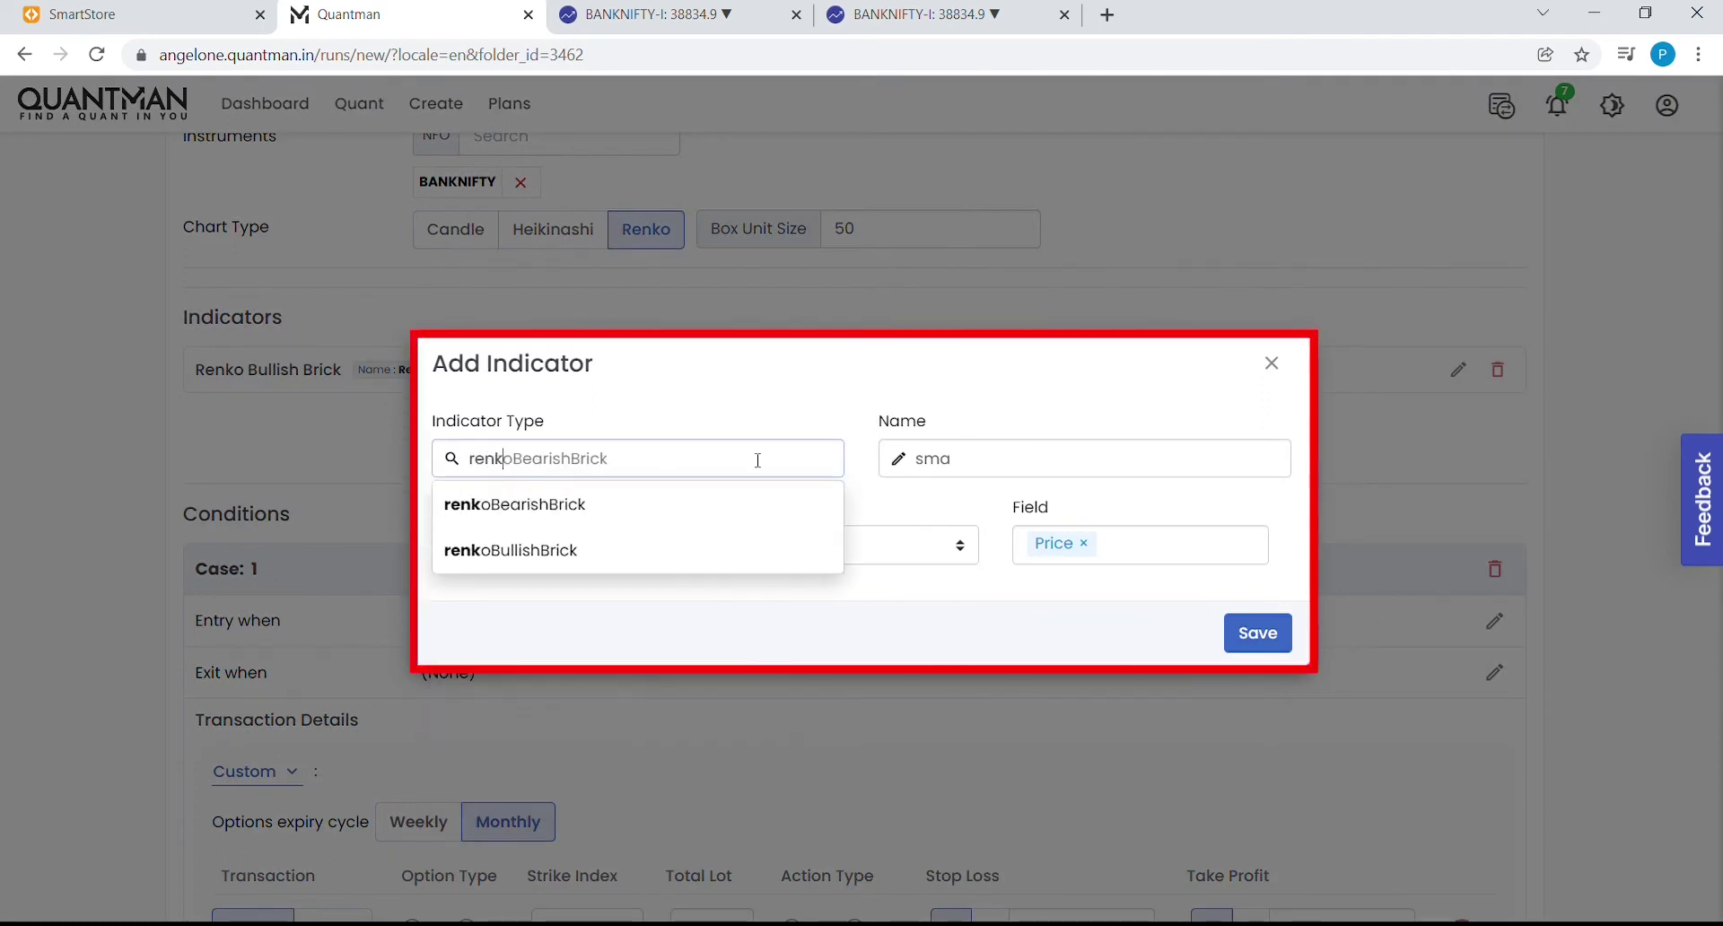
{"action": "left_click", "coordinate": [596, 513]}
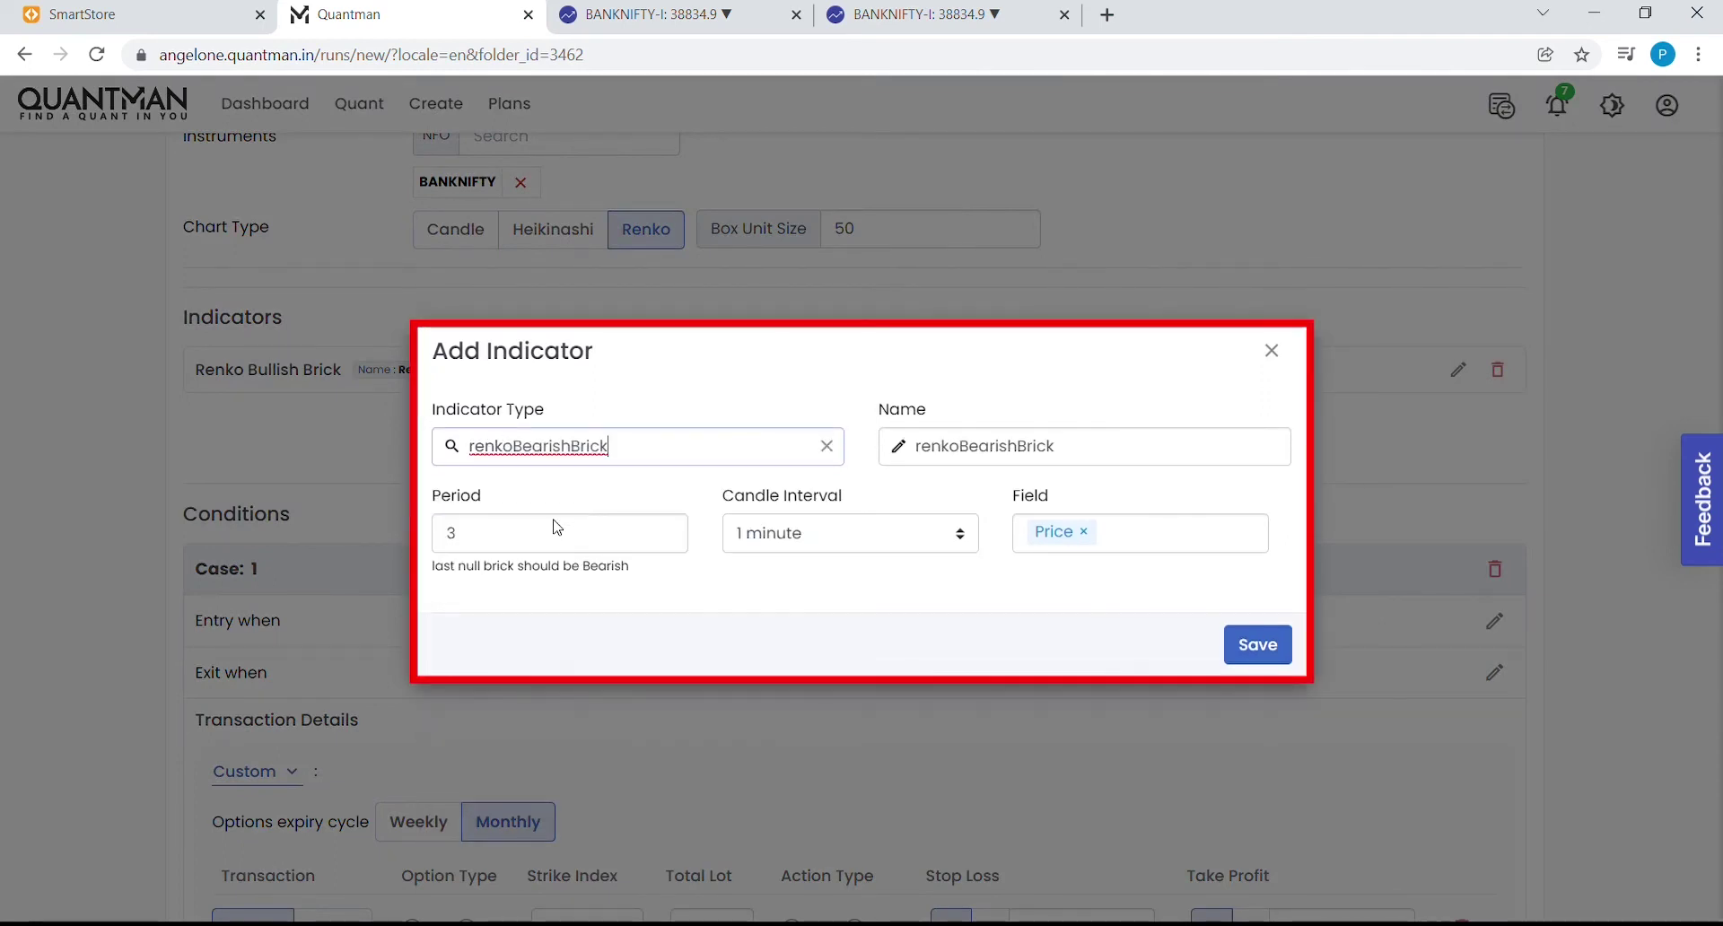
{"action": "left_click", "coordinate": [512, 550]}
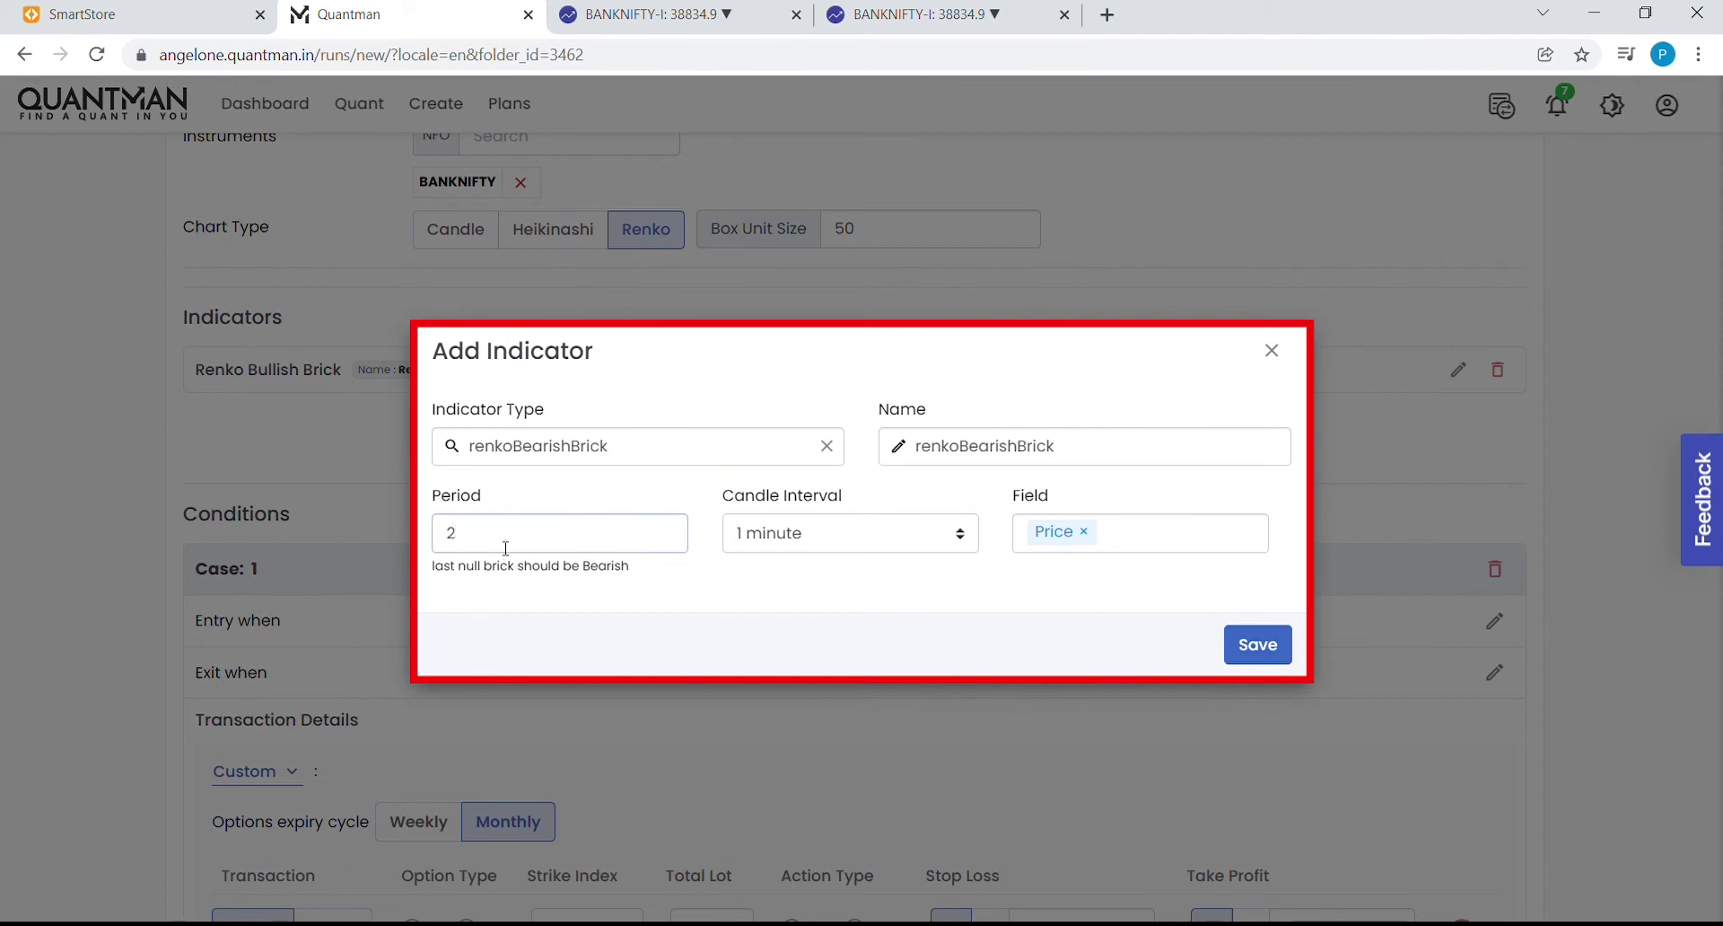
{"action": "left_click", "coordinate": [835, 544]}
{"action": "left_click", "coordinate": [809, 595]}
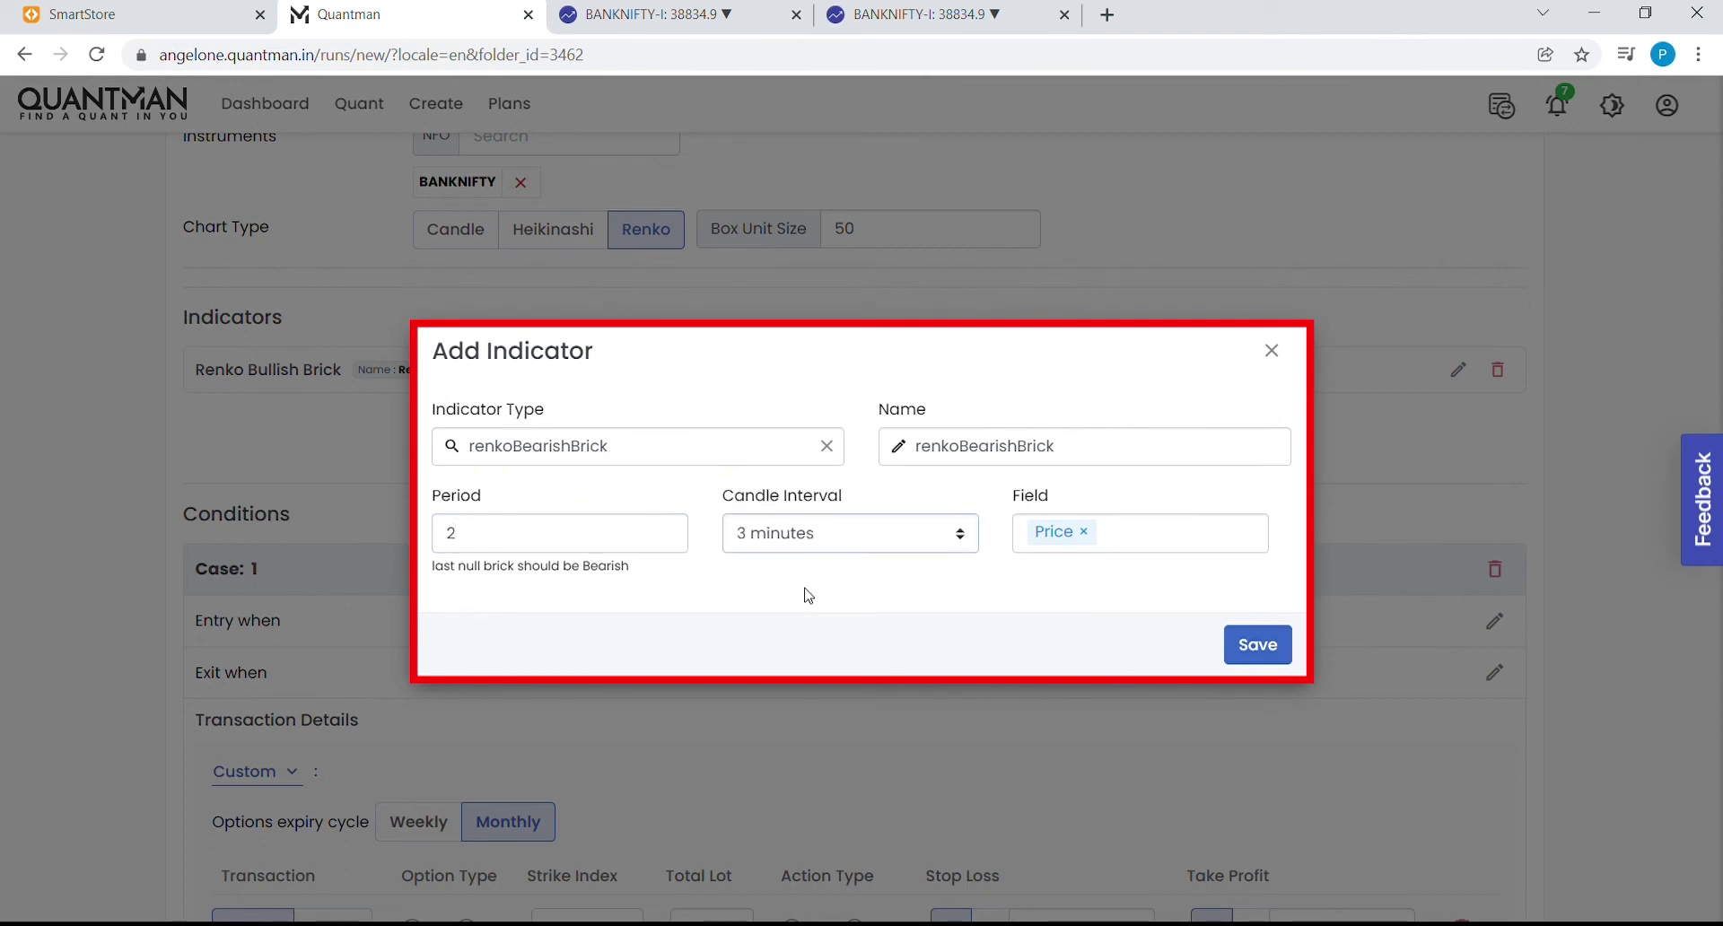
{"action": "left_click", "coordinate": [1242, 661]}
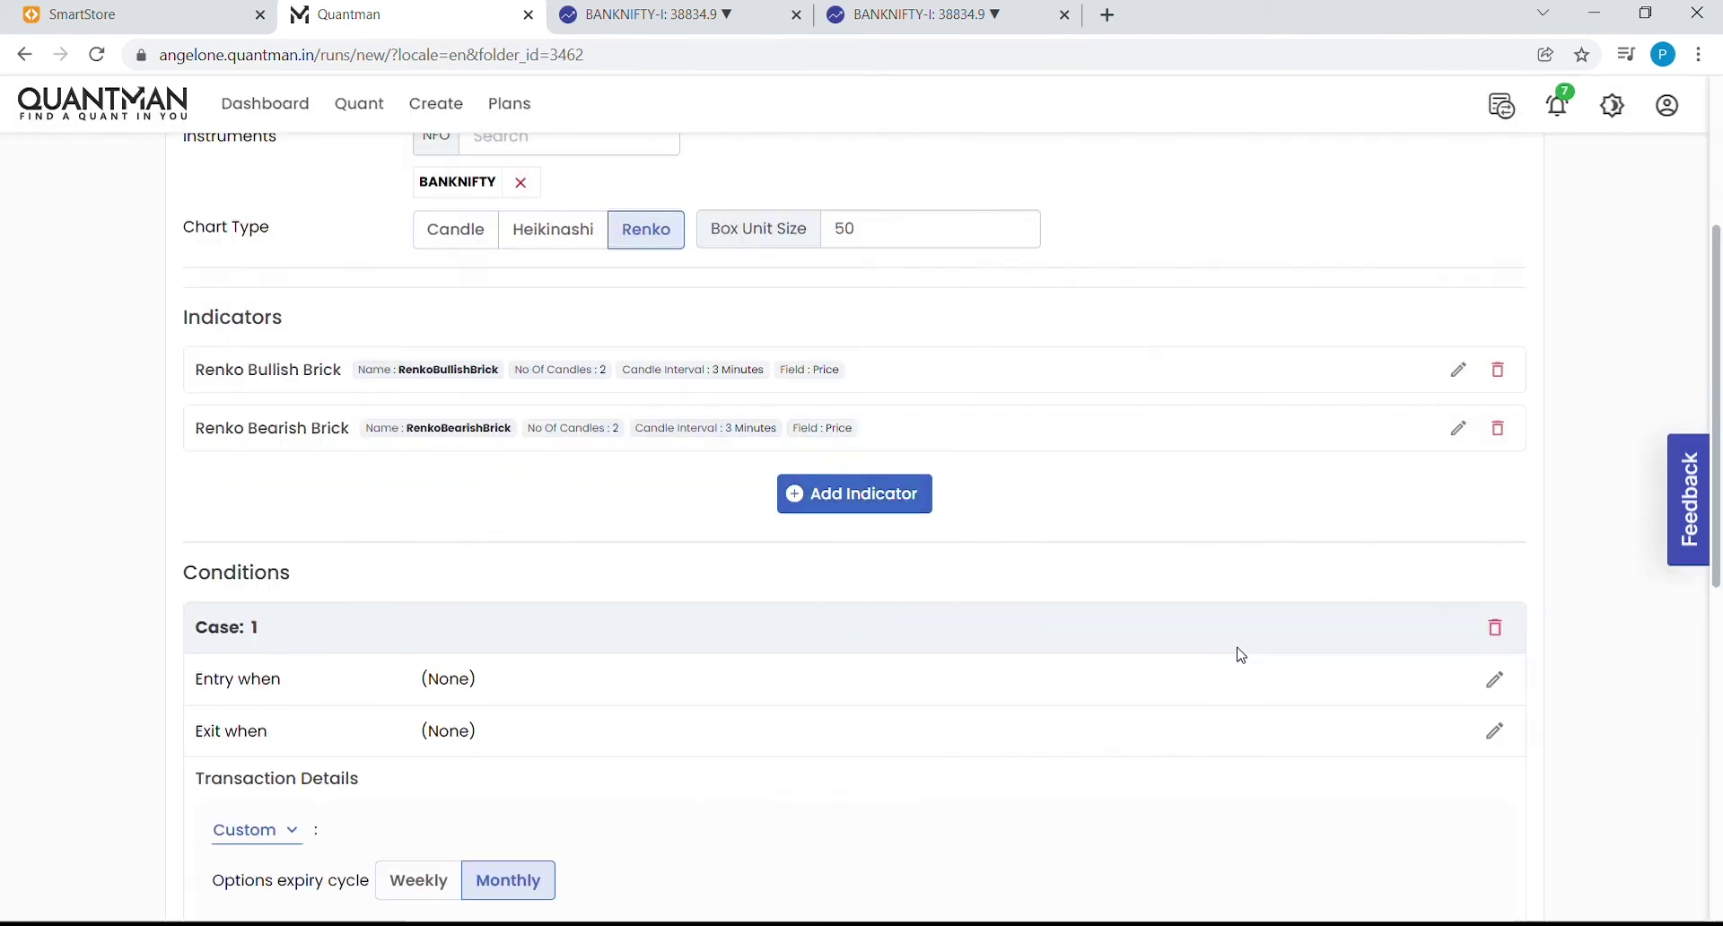
- Set the Case 1 entry condition to Renko Bullish Brick Equal To 1 and save it
{"action": "left_click", "coordinate": [1495, 679]}
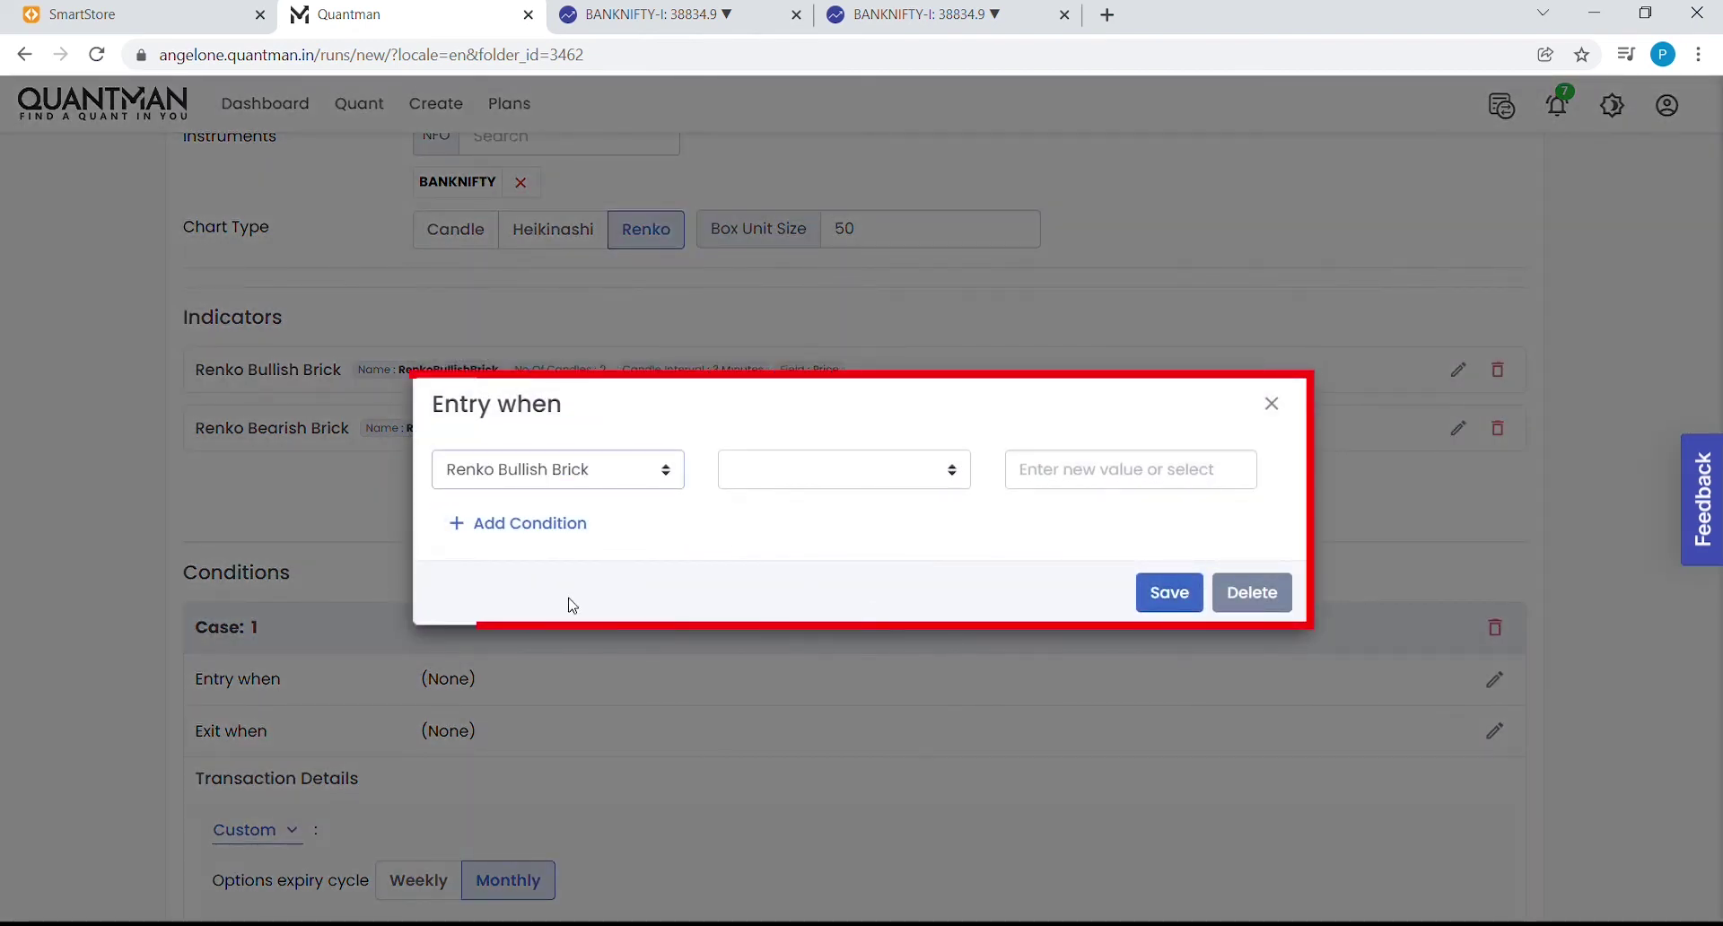
{"action": "left_click", "coordinate": [767, 487]}
{"action": "left_click", "coordinate": [786, 536]}
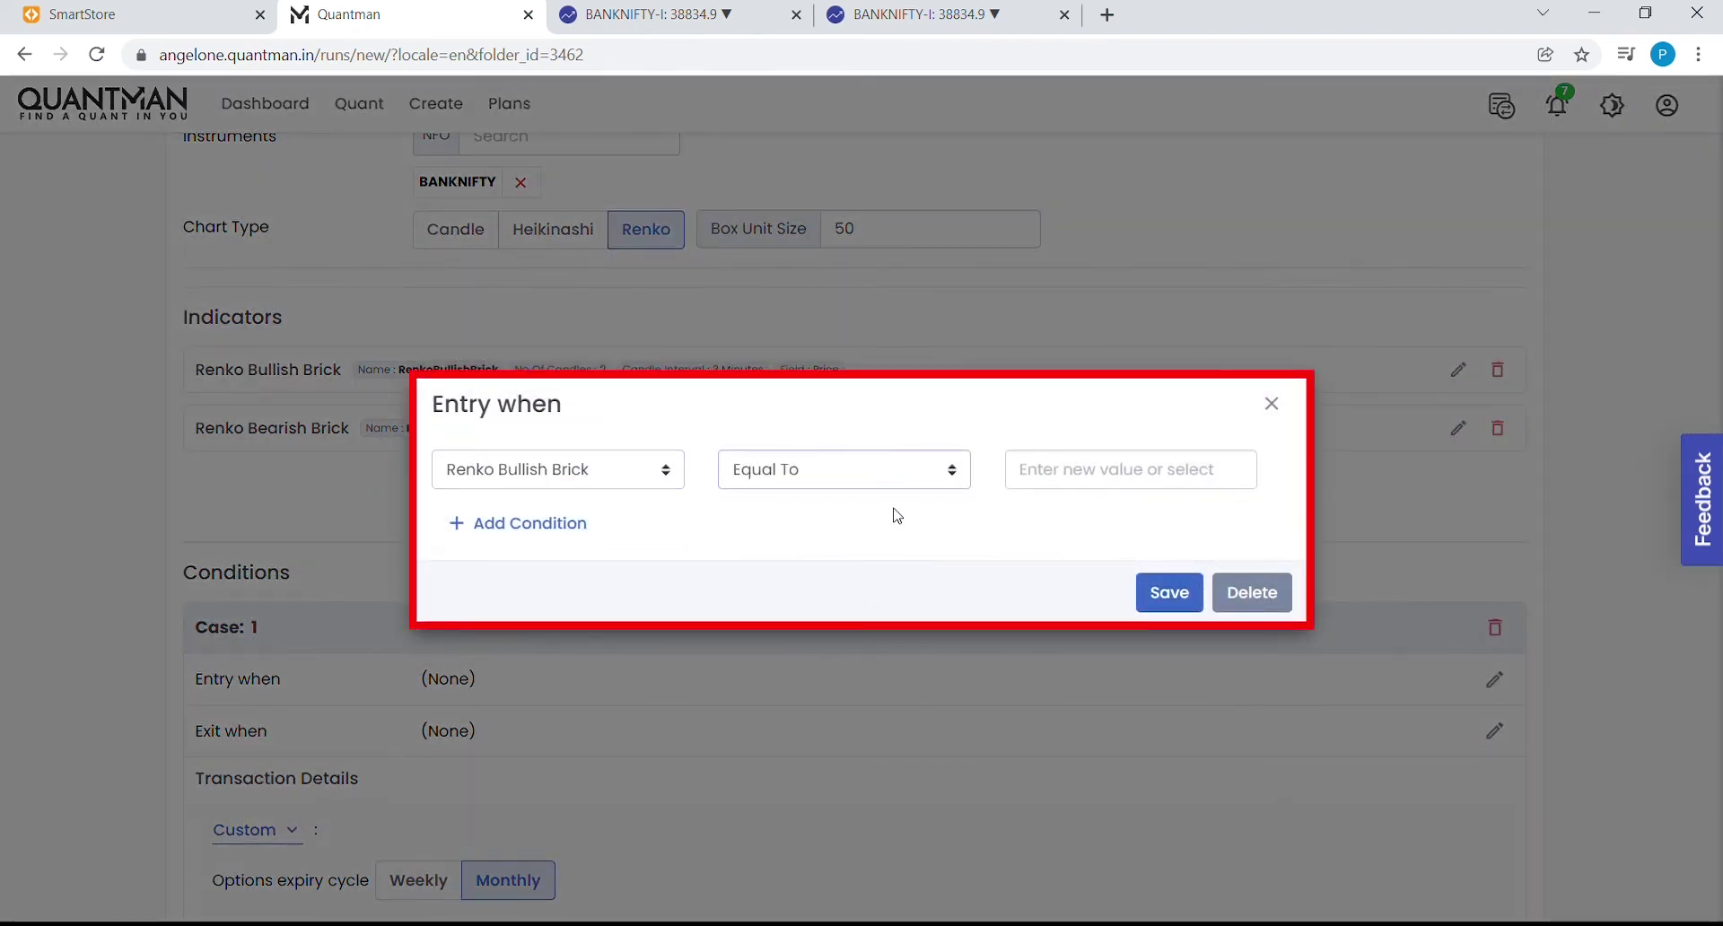
{"action": "left_click", "coordinate": [1081, 476]}
{"action": "left_click", "coordinate": [1034, 562]}
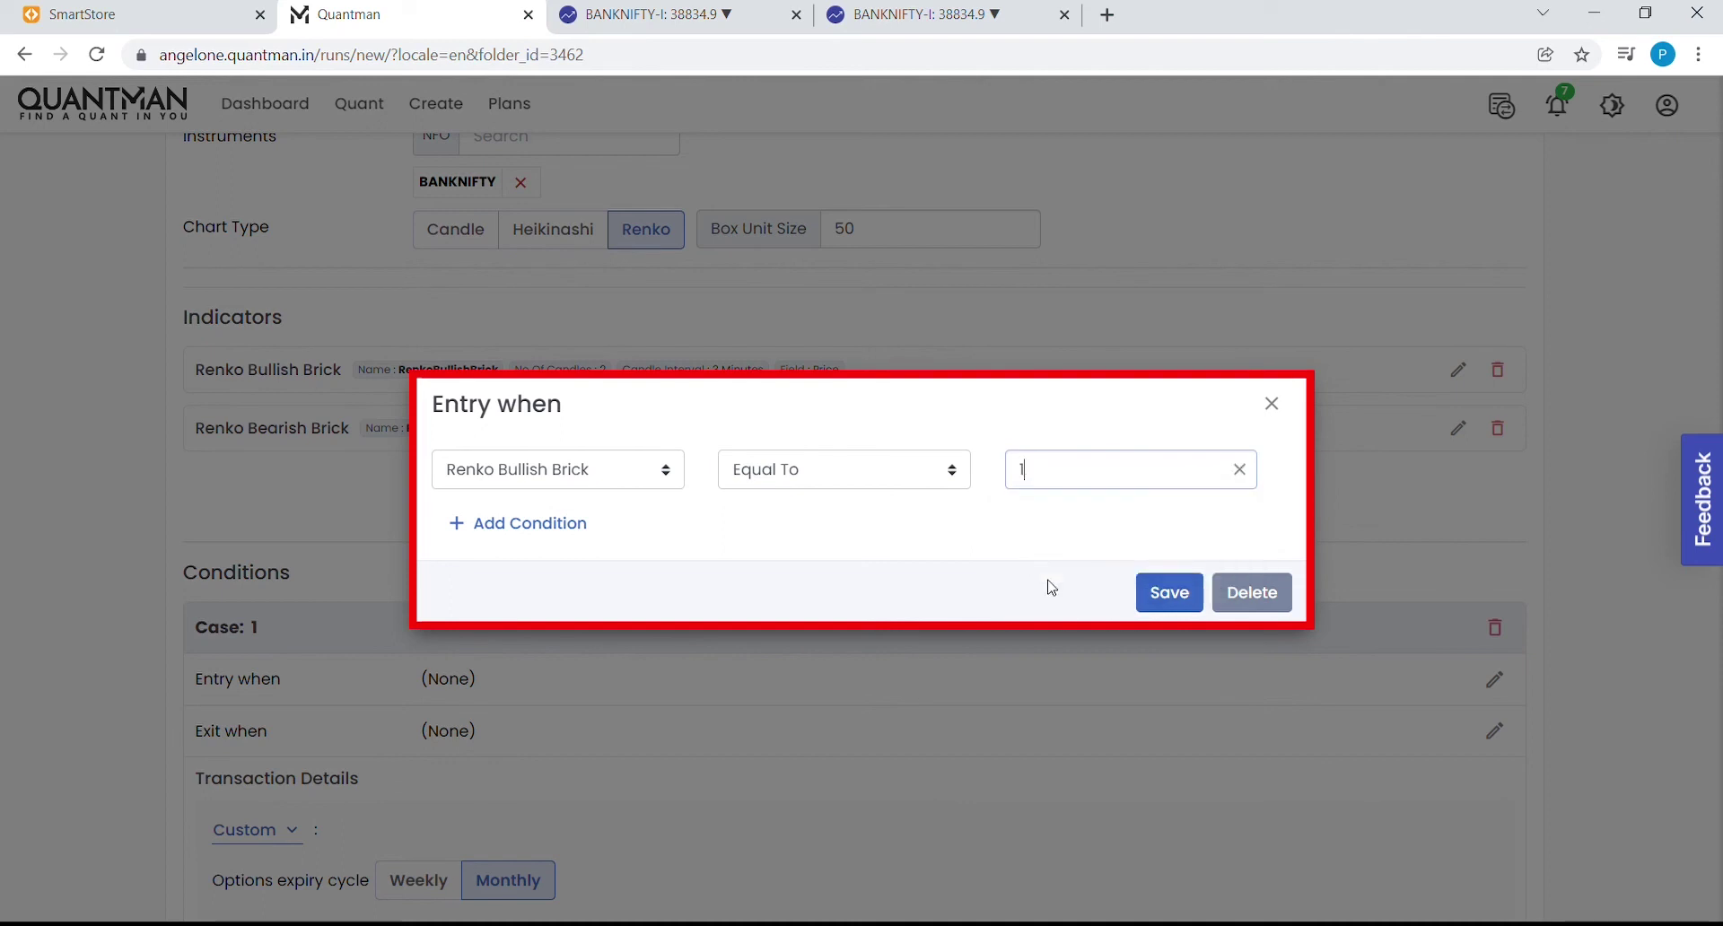
{"action": "left_click", "coordinate": [1170, 592]}
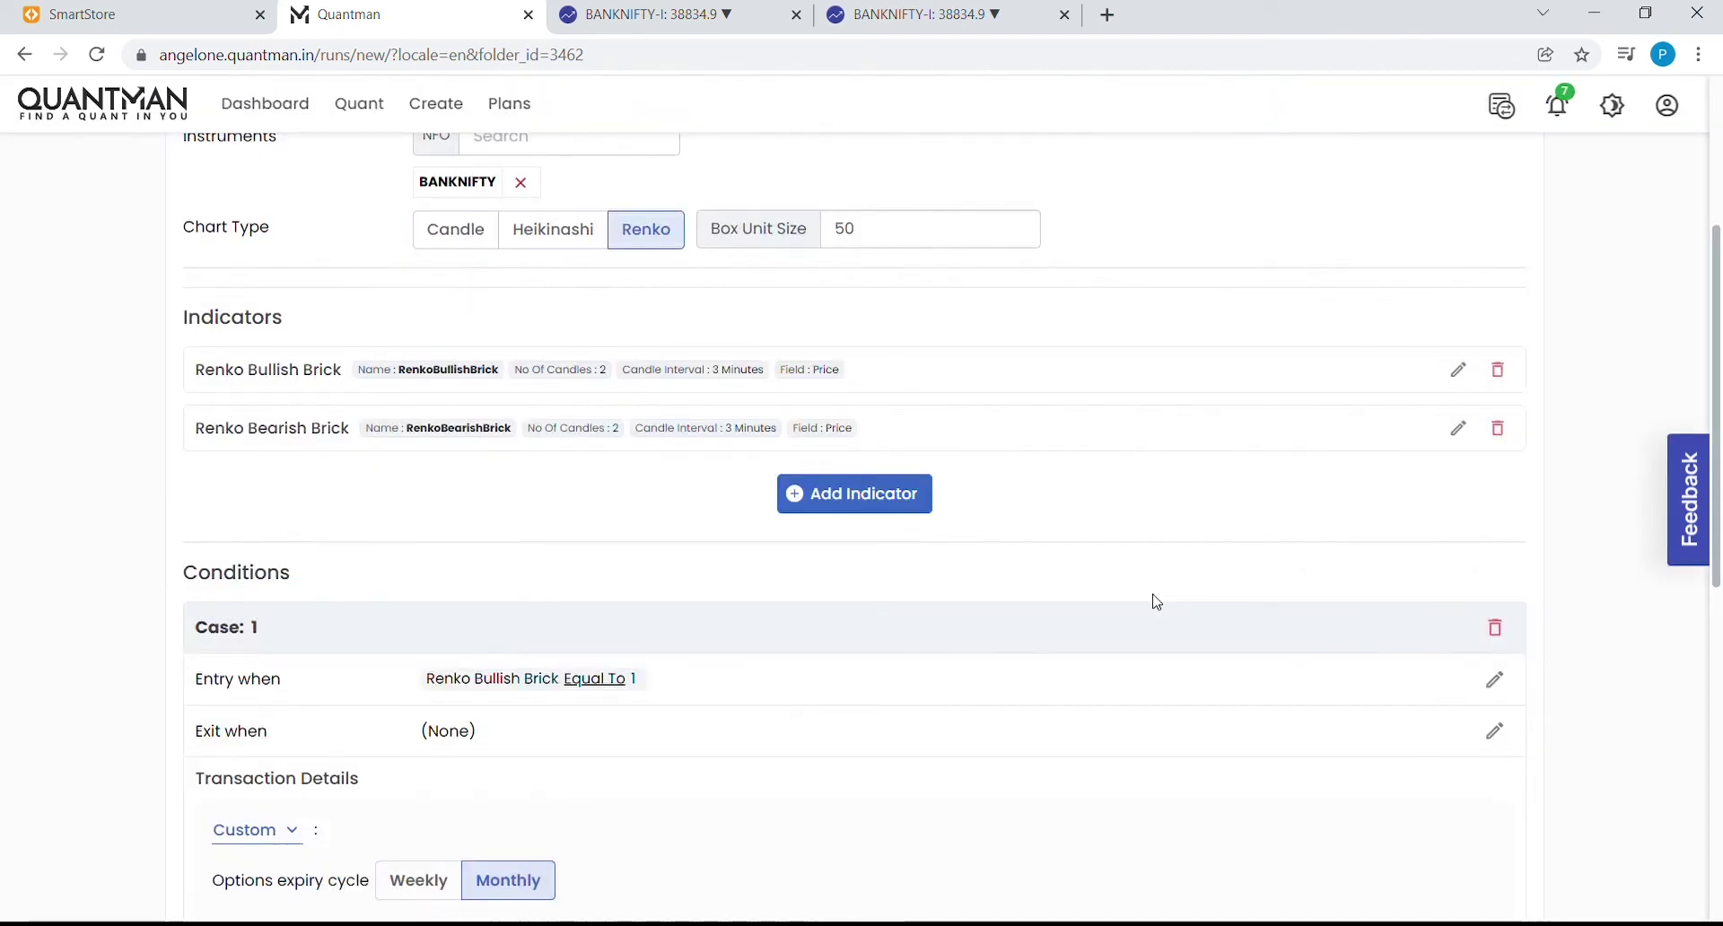
- Set the Case 1 exit condition to Renko Bearish Brick Equal To 0 and save it
{"action": "left_click", "coordinate": [1494, 730]}
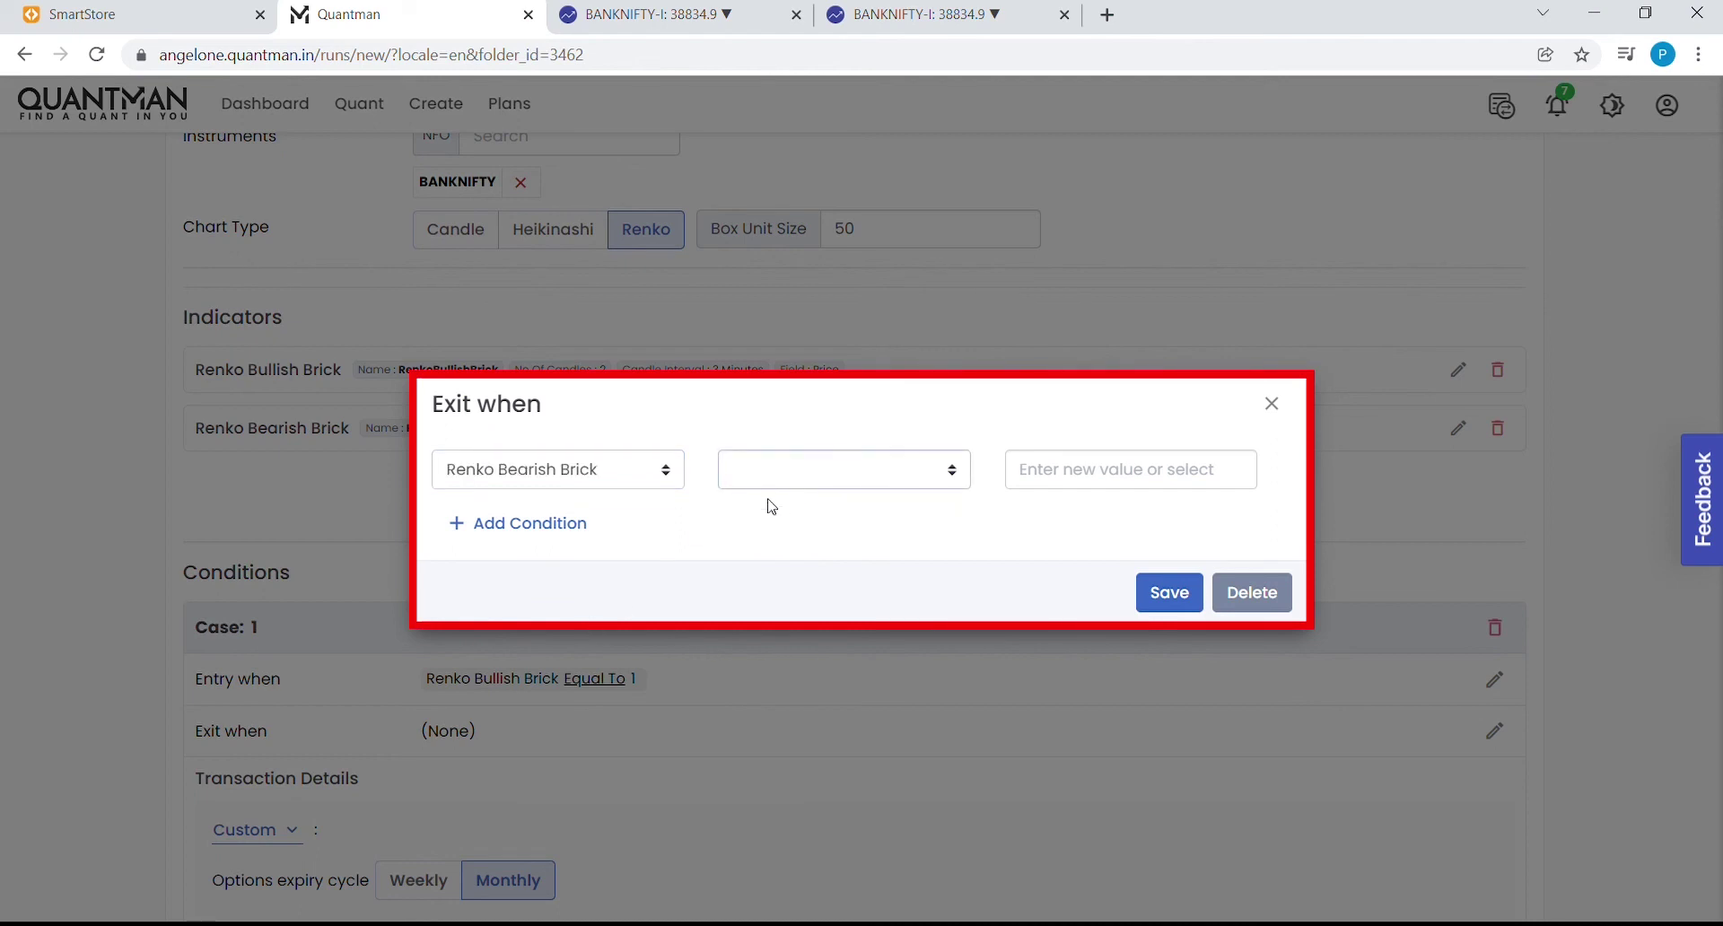
{"action": "left_click", "coordinate": [772, 536]}
{"action": "left_click", "coordinate": [1068, 475]}
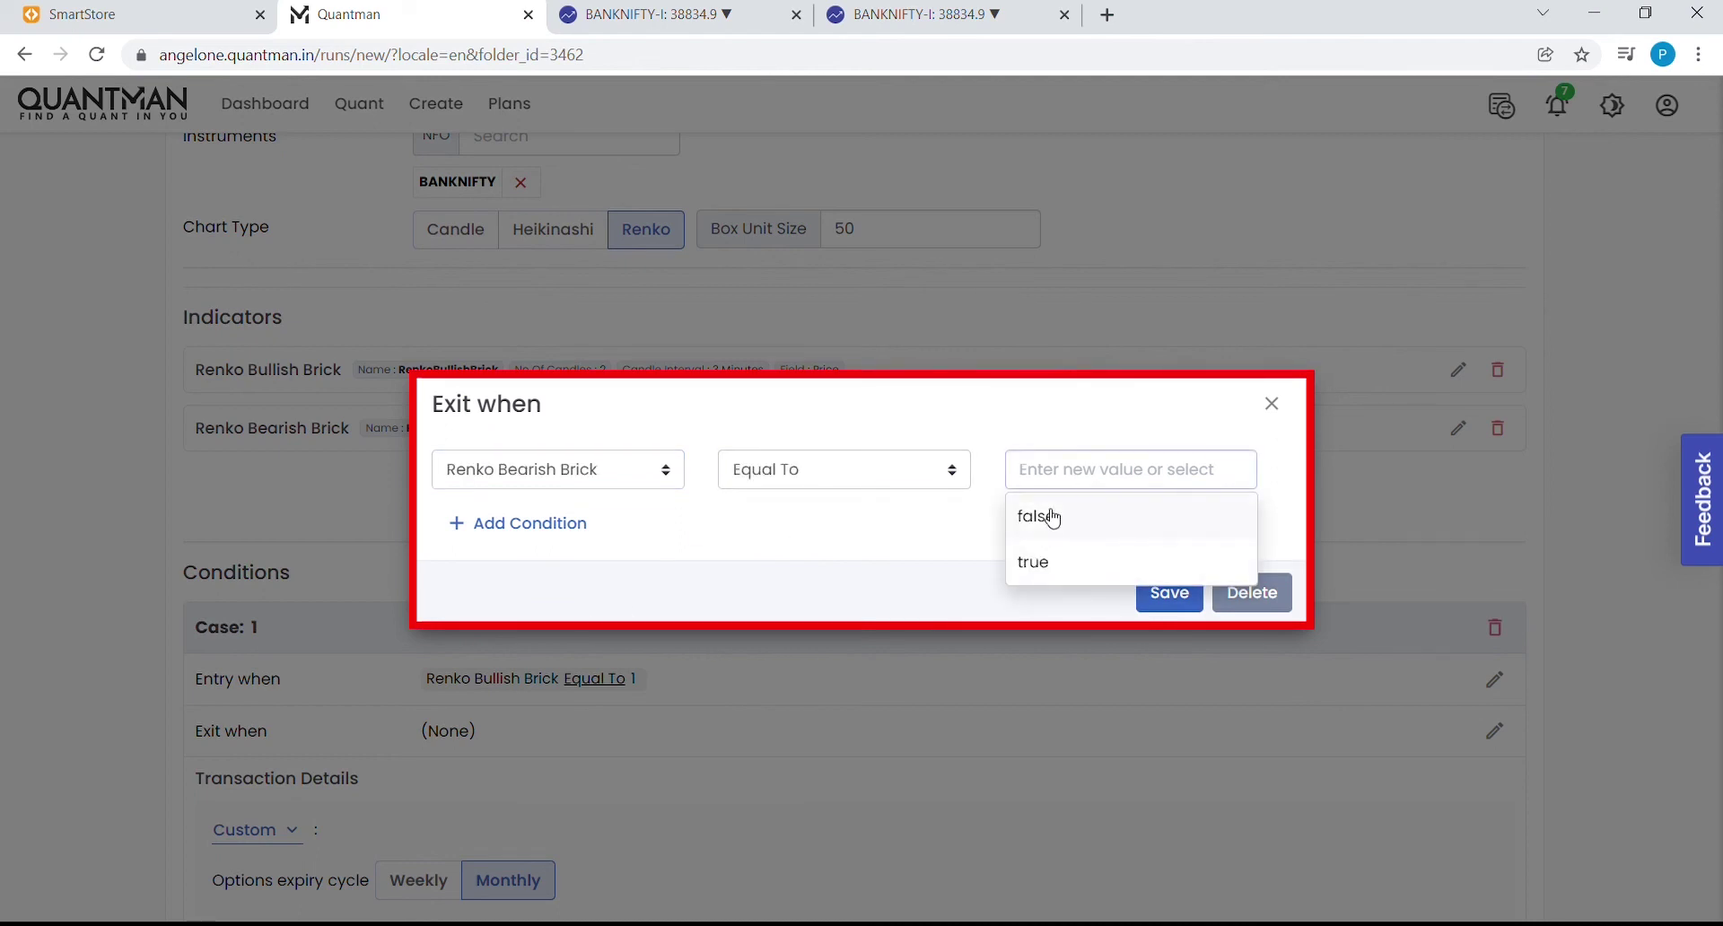
{"action": "type", "text": "0"}
{"action": "left_click", "coordinate": [1169, 592]}
- Change the Case 1 transaction from an option to a future with the Buy action type
{"action": "scroll", "coordinate": [1657, 626], "scroll_direction": "down", "scroll_amount": 6}
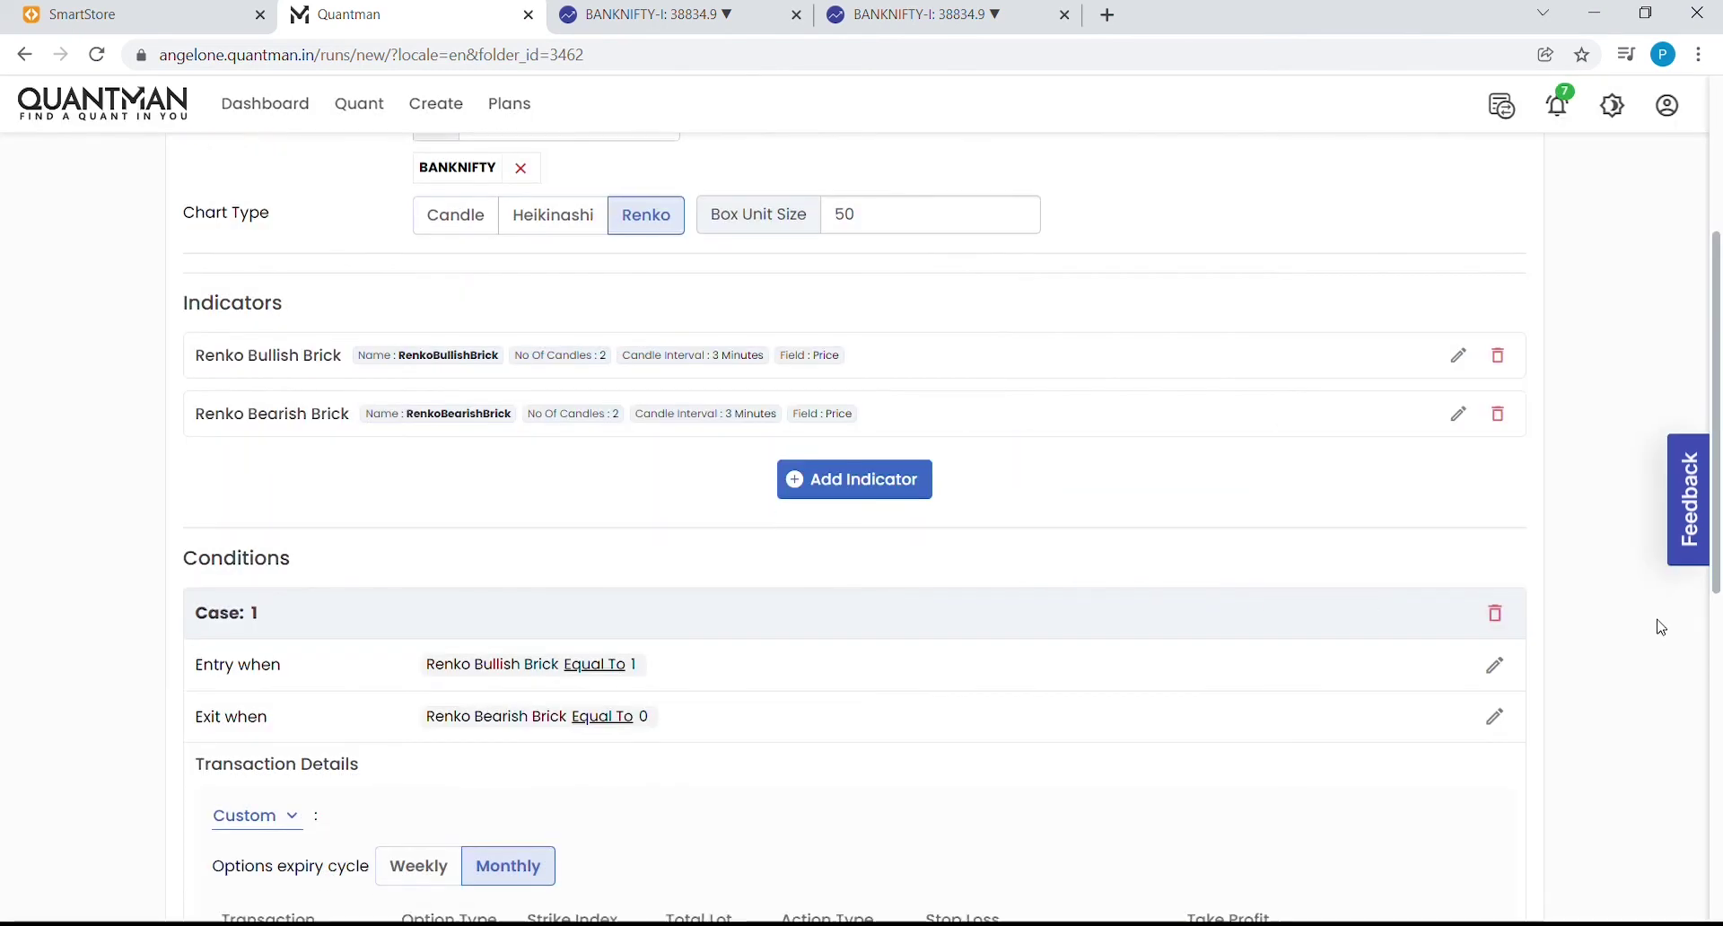
{"action": "scroll", "coordinate": [1658, 626], "scroll_direction": "down", "scroll_amount": 3}
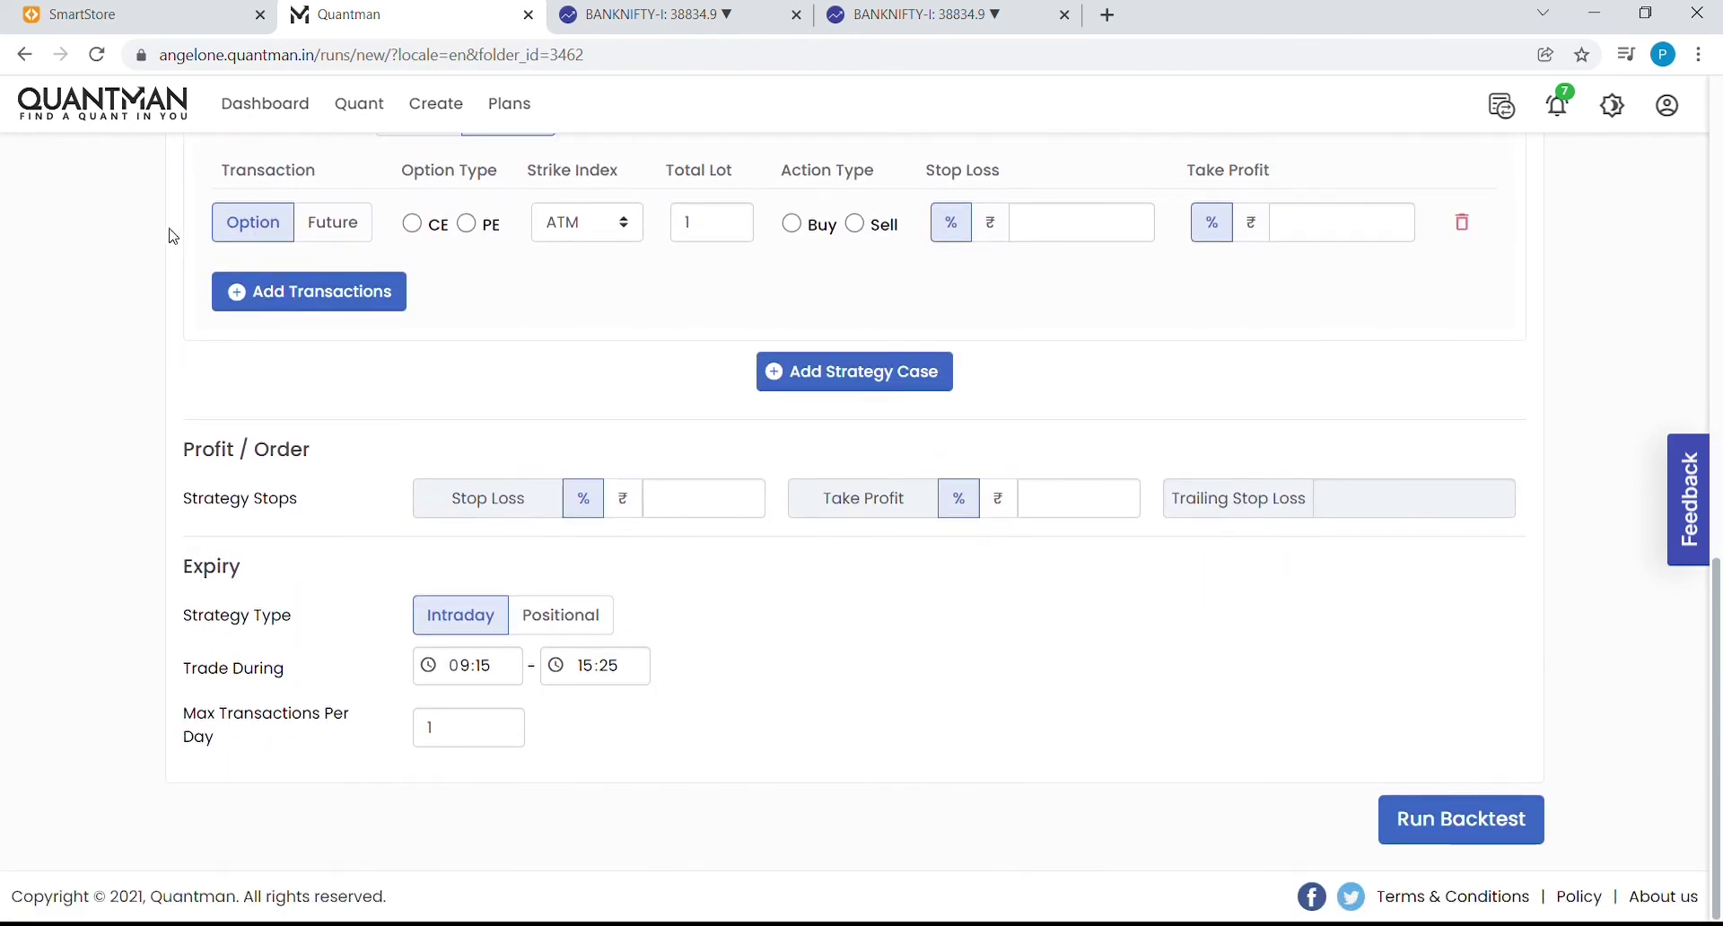
{"action": "left_click", "coordinate": [345, 225]}
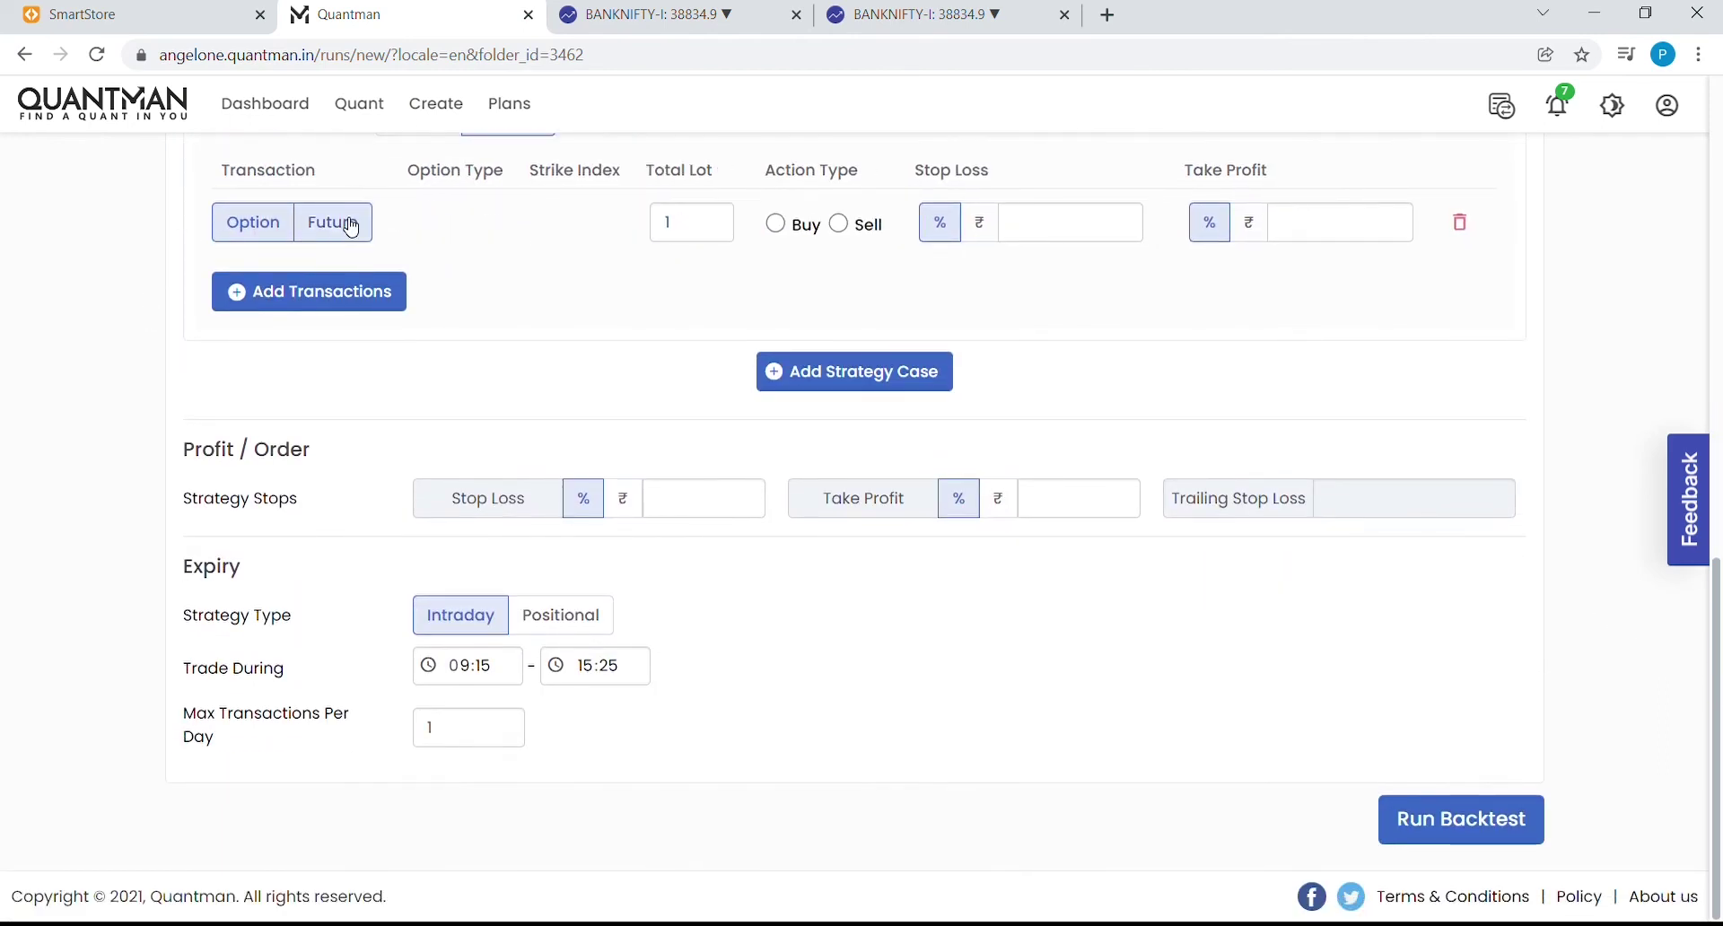
{"action": "left_click", "coordinate": [776, 223]}
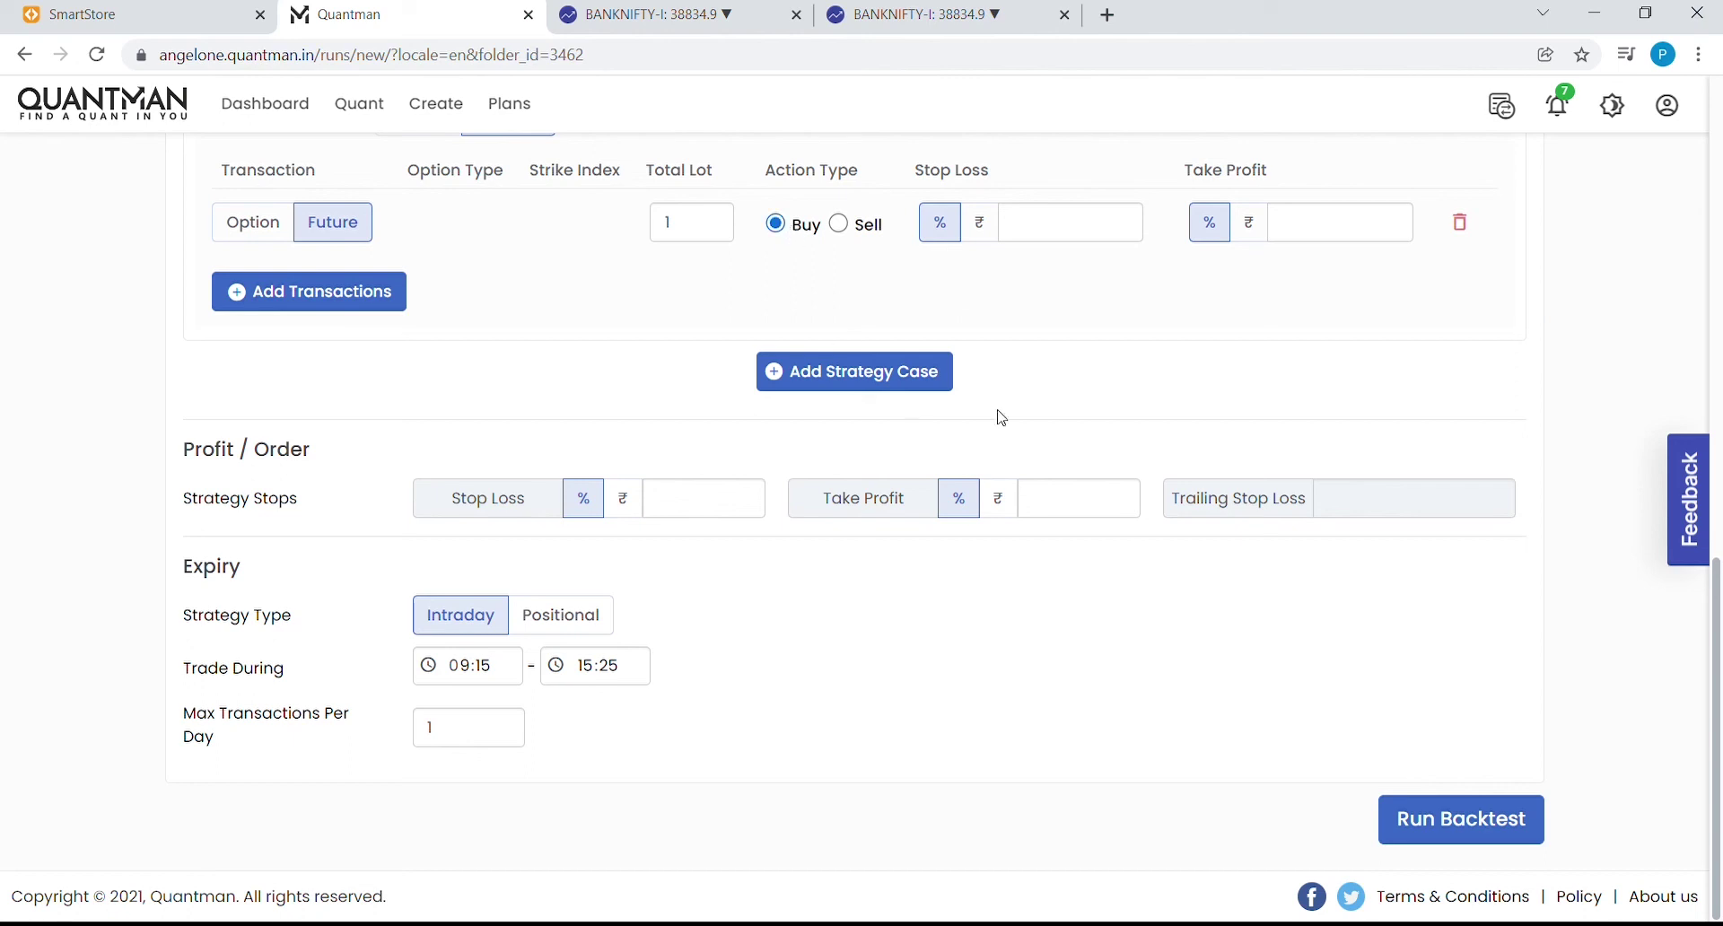
- Run the backtest with the maximum transactions per day set to 10, and check the 3-minute BANKNIFTY-I Renko chart in GoCharting
{"action": "left_click", "coordinate": [495, 732]}
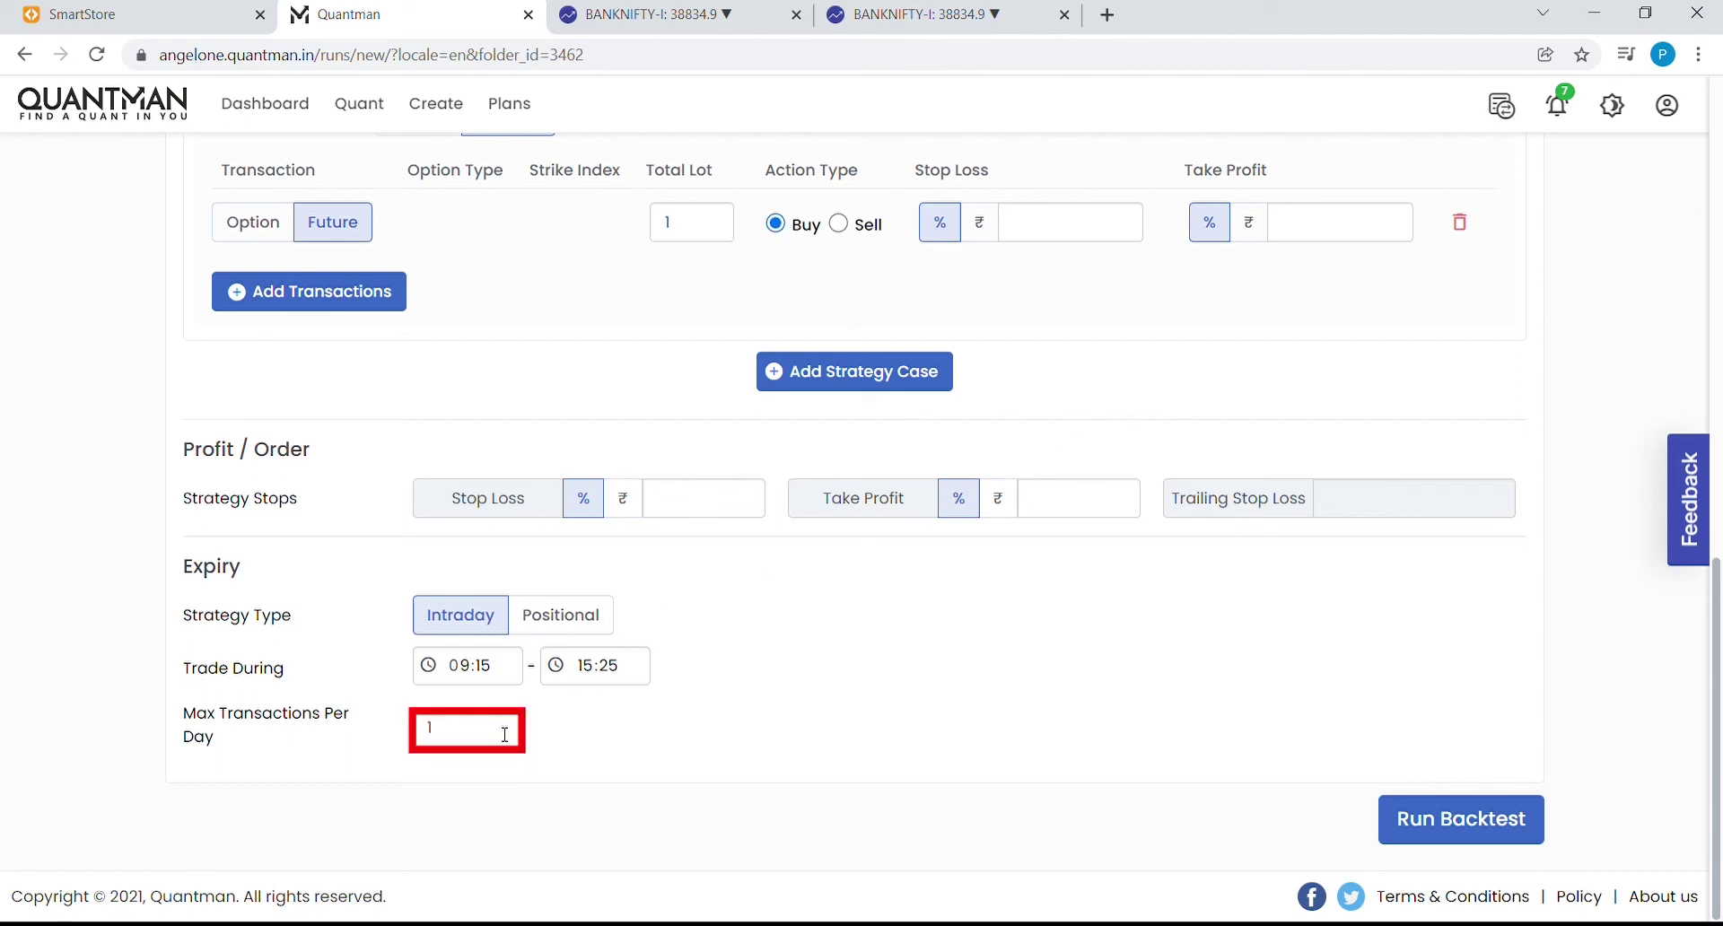
{"action": "left_click", "coordinate": [1425, 832]}
{"action": "key", "text": "ctrl+Tab"}
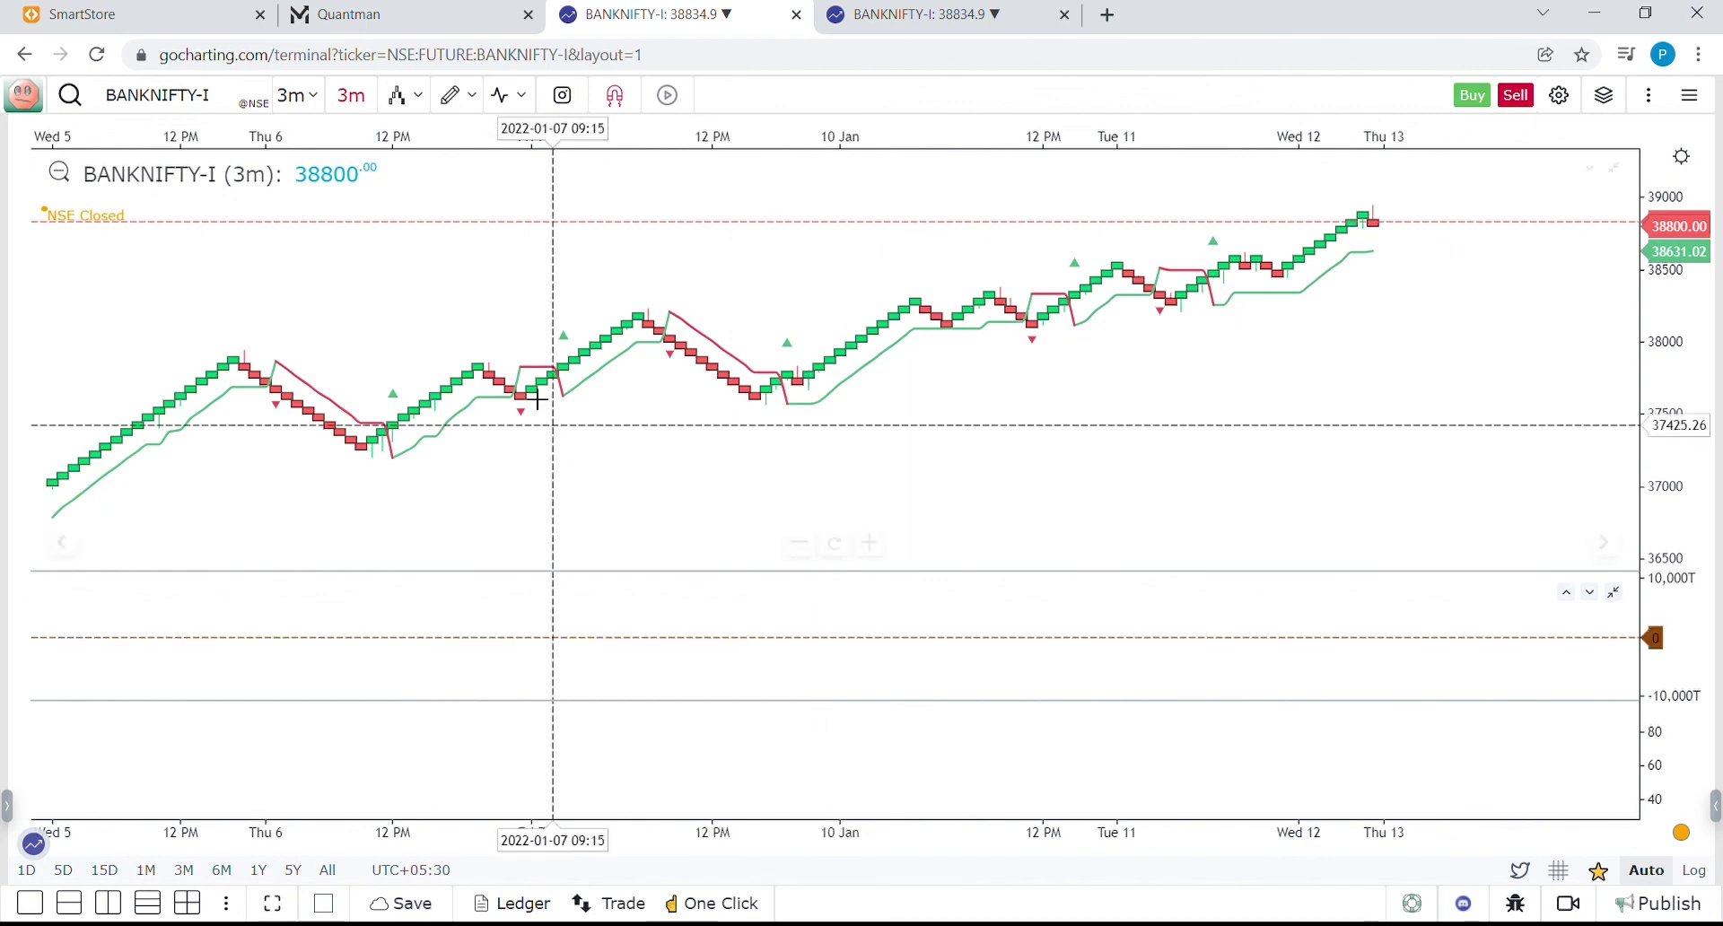
- Back in Quantman, switch the cloned run's strategy type to Positional and its expiry handling to Manual Expiry
{"action": "left_click", "coordinate": [403, 16]}
{"action": "scroll", "coordinate": [1677, 724], "scroll_direction": "down", "scroll_amount": 4}
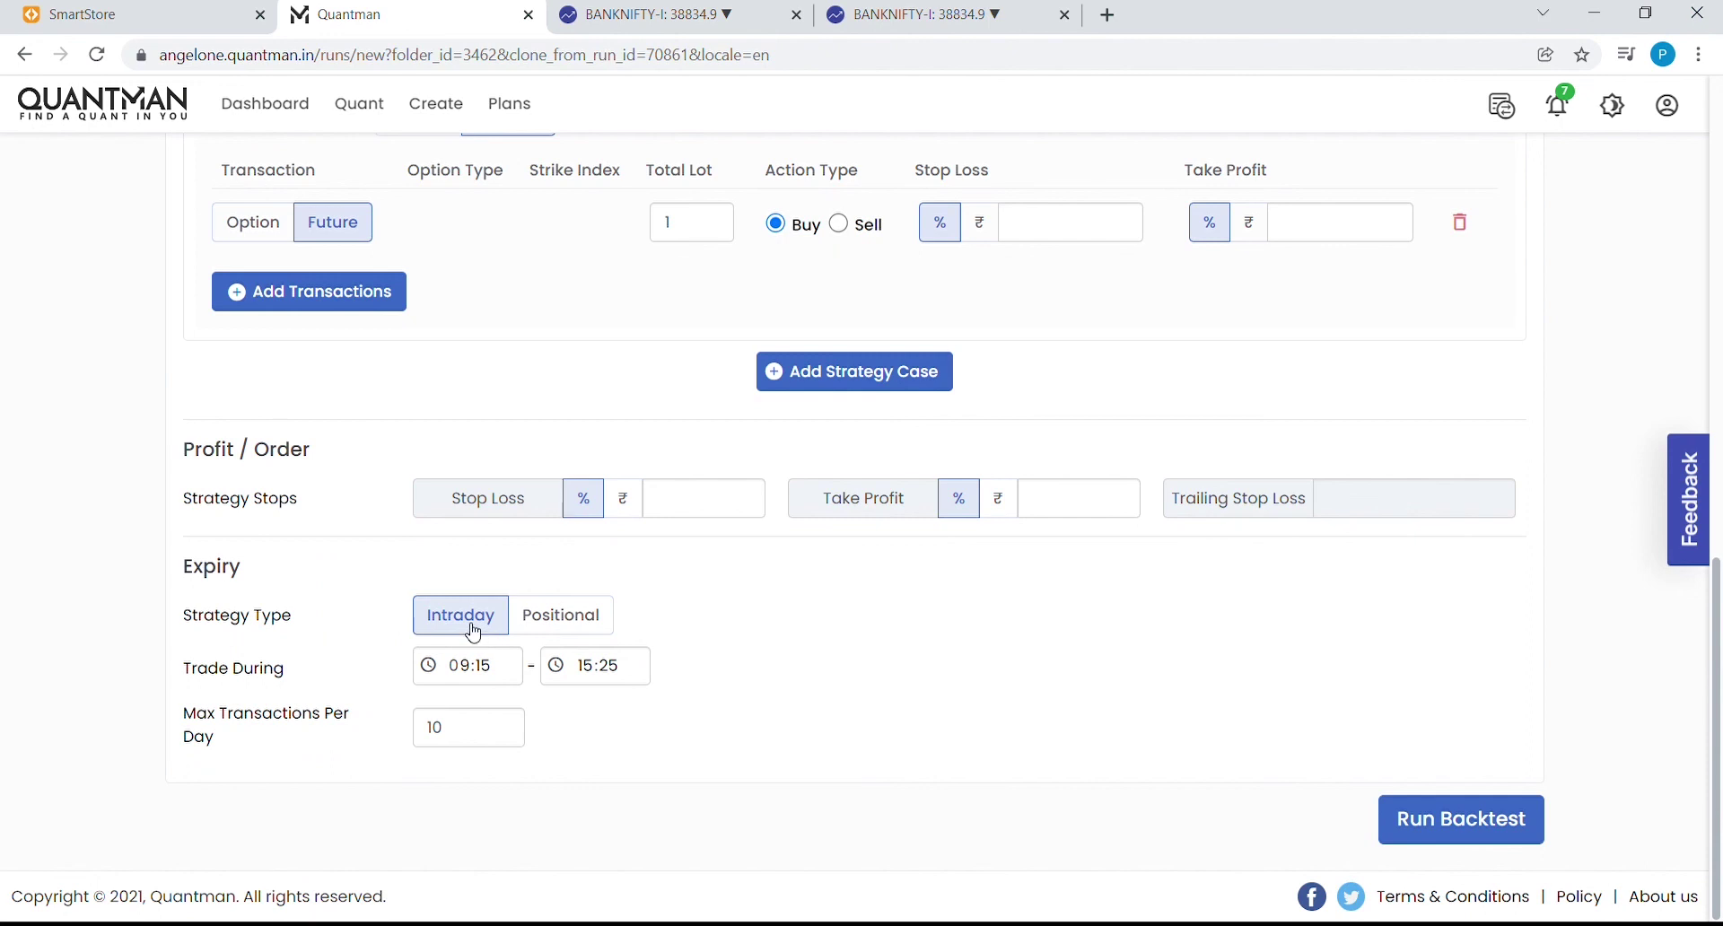
{"action": "left_click", "coordinate": [579, 616]}
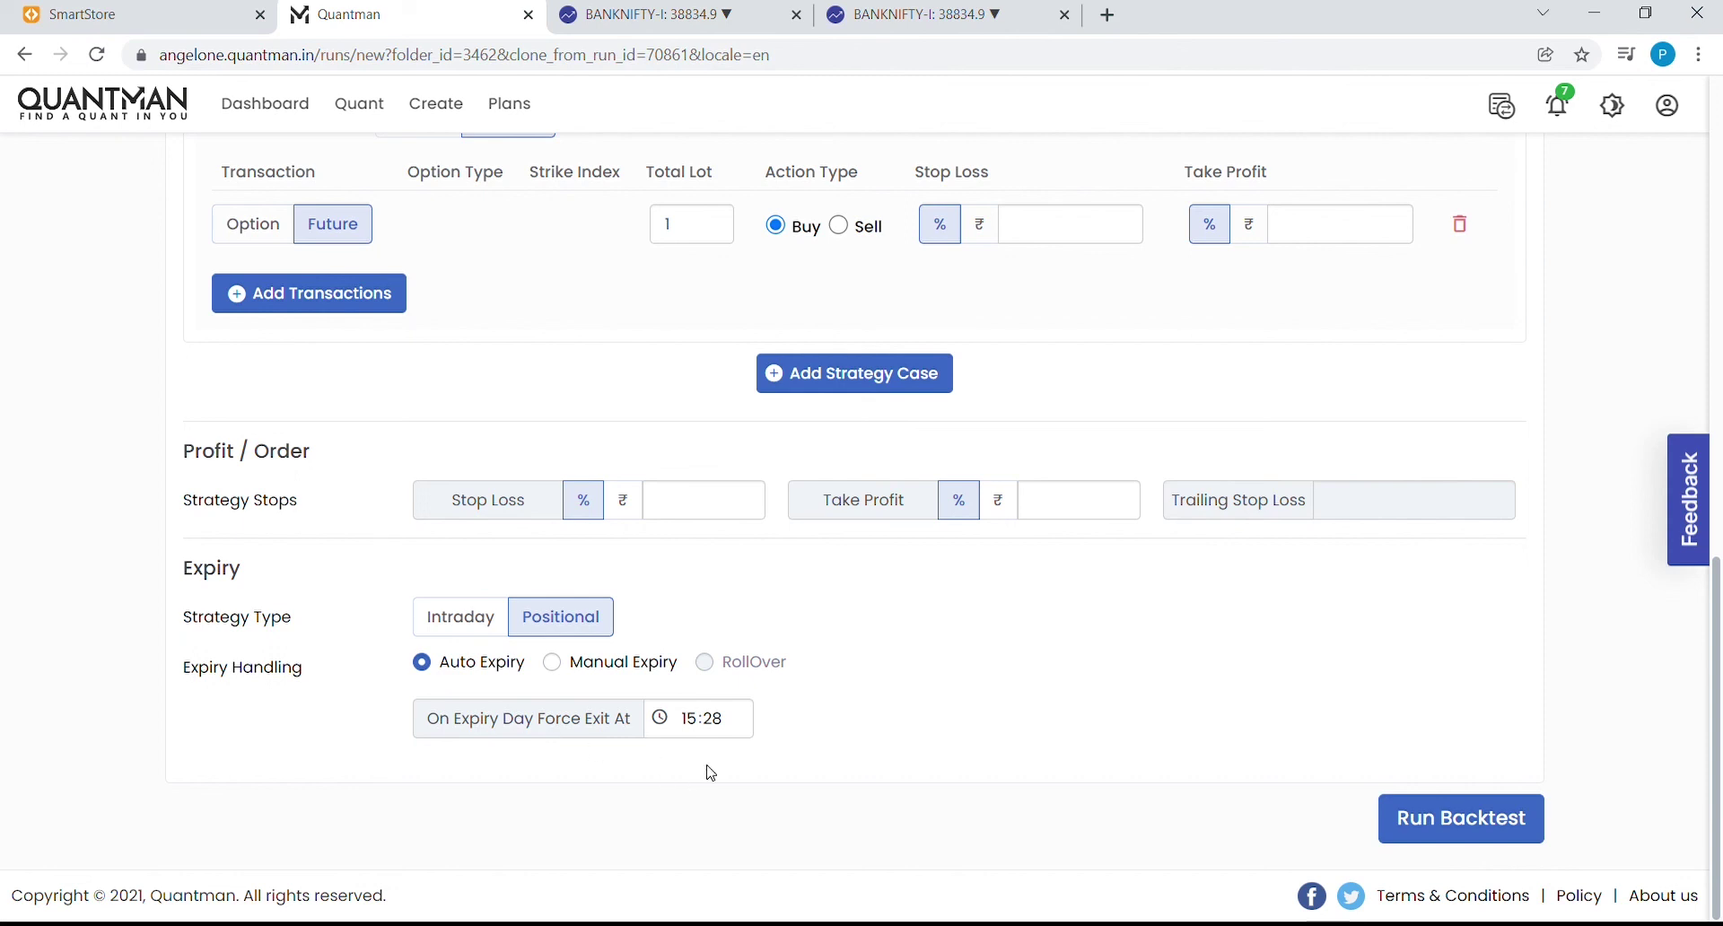
{"action": "left_click", "coordinate": [552, 669]}
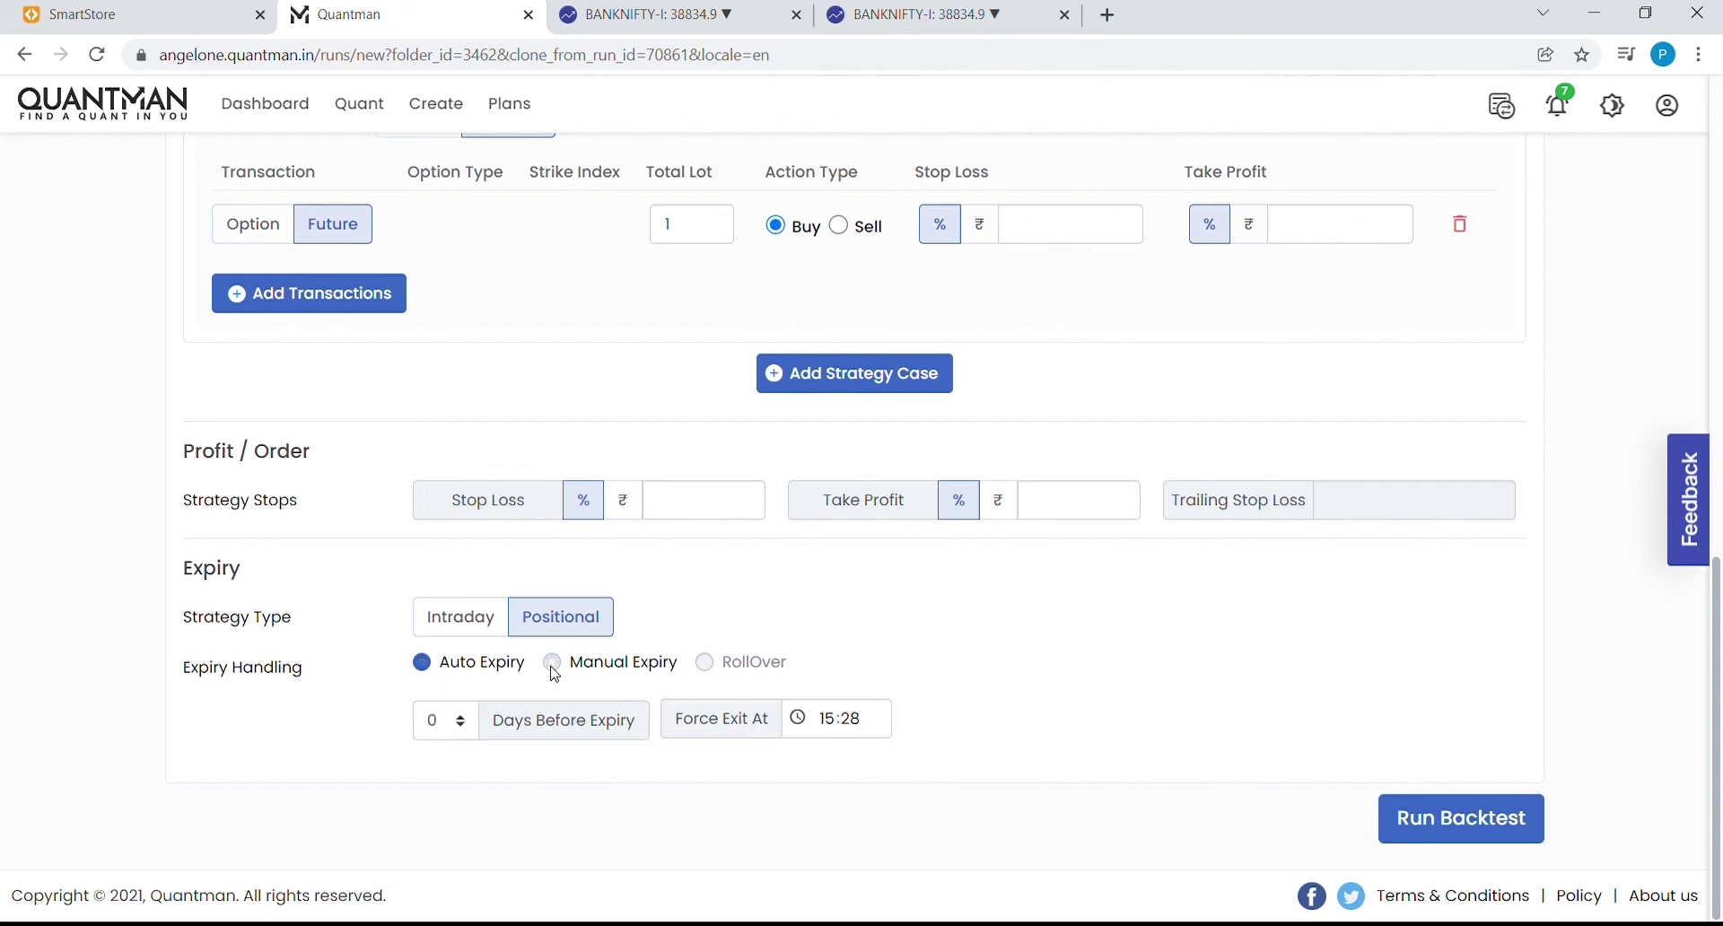